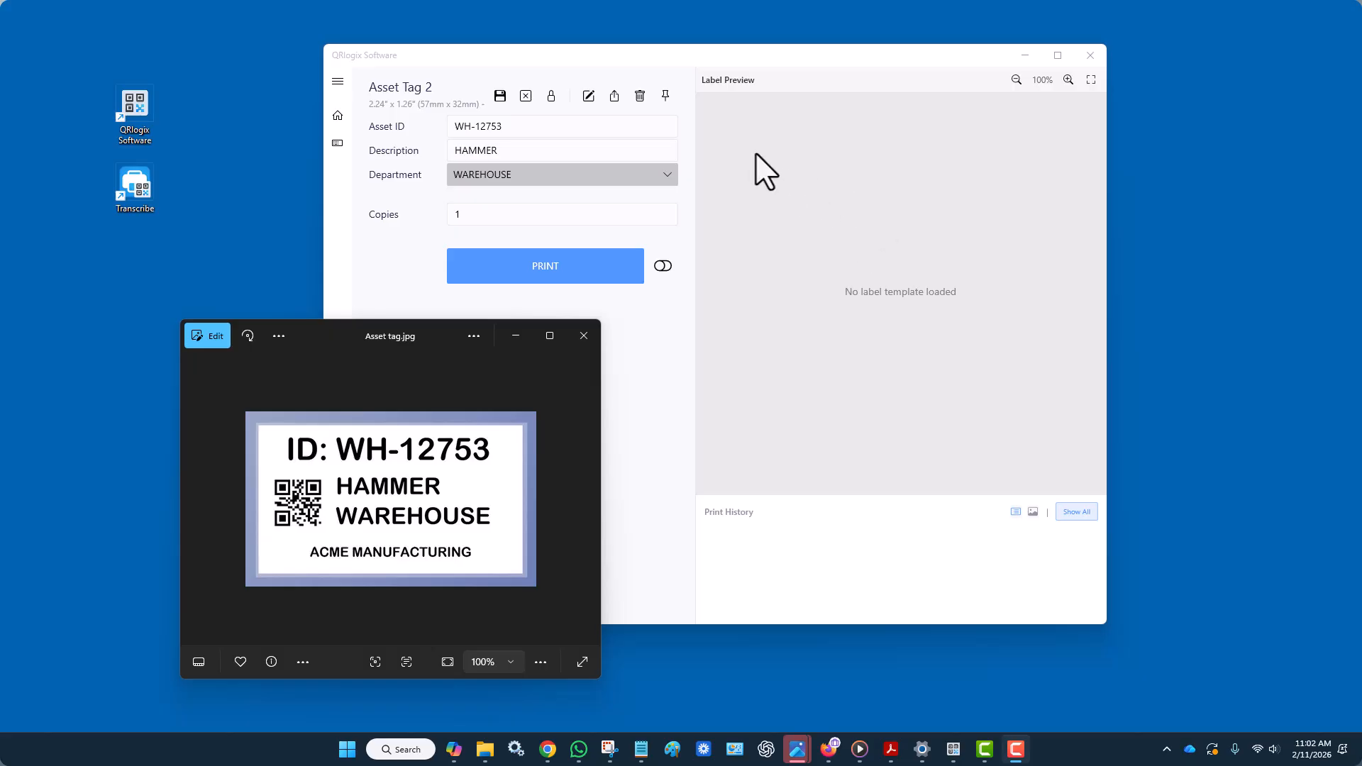
Open the Asset Tag 2 form for editing and bring up its Label Builder in a maximized window
left_click(591, 104)
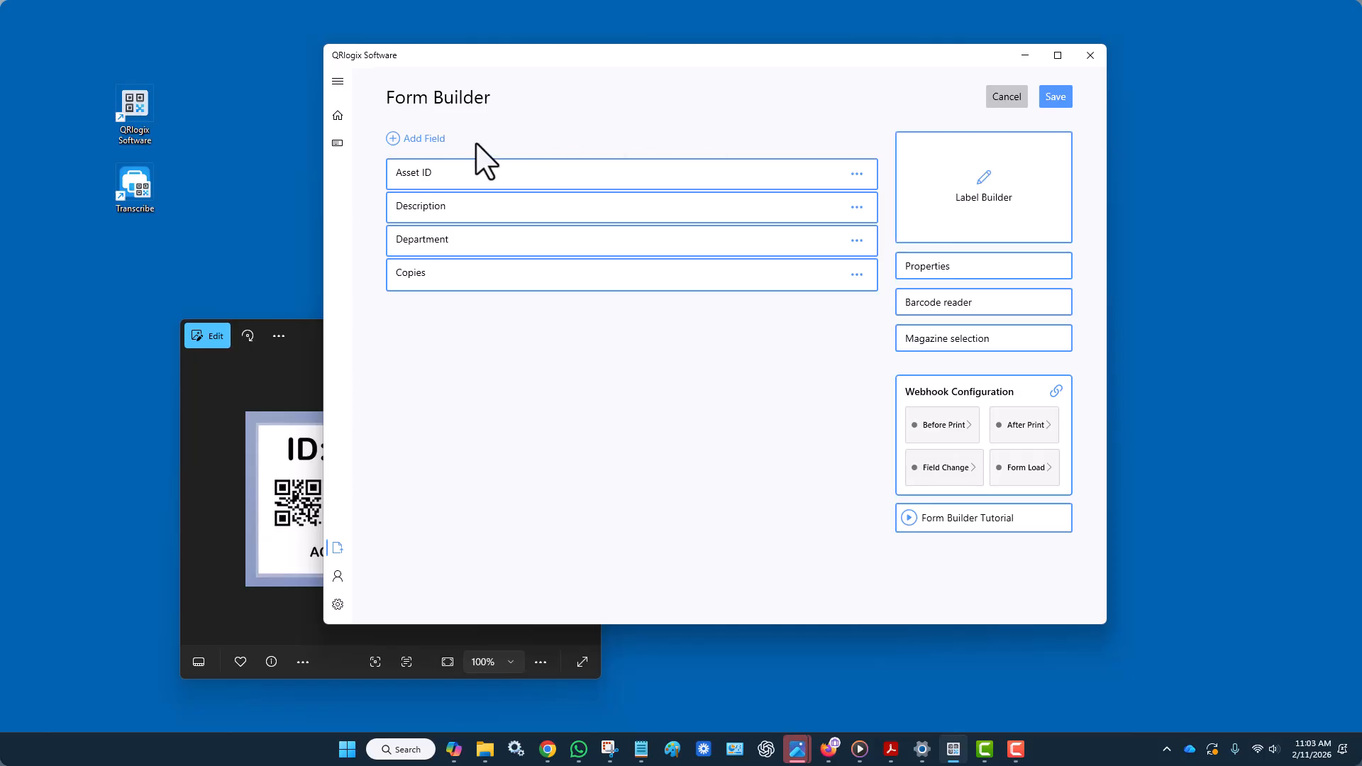
left_click(426, 138)
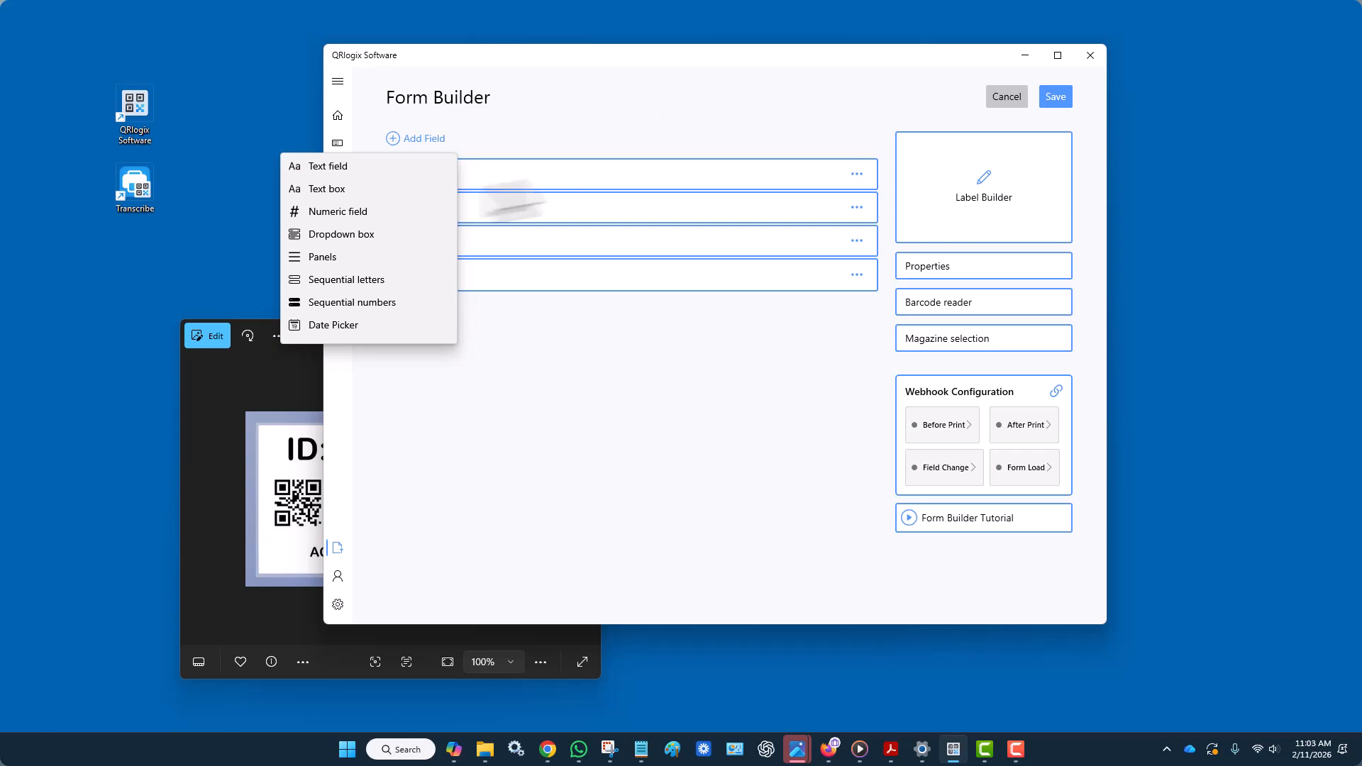
left_click(972, 171)
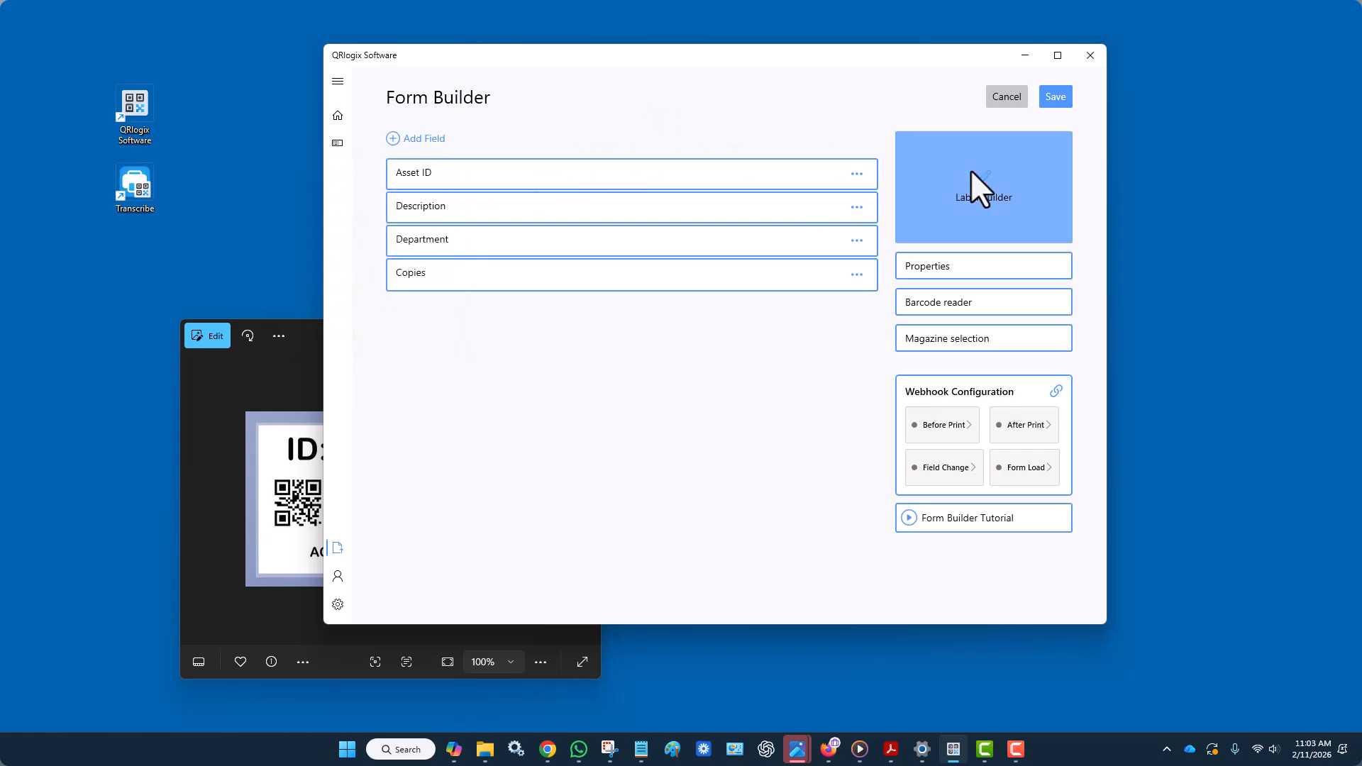
left_click(1024, 170)
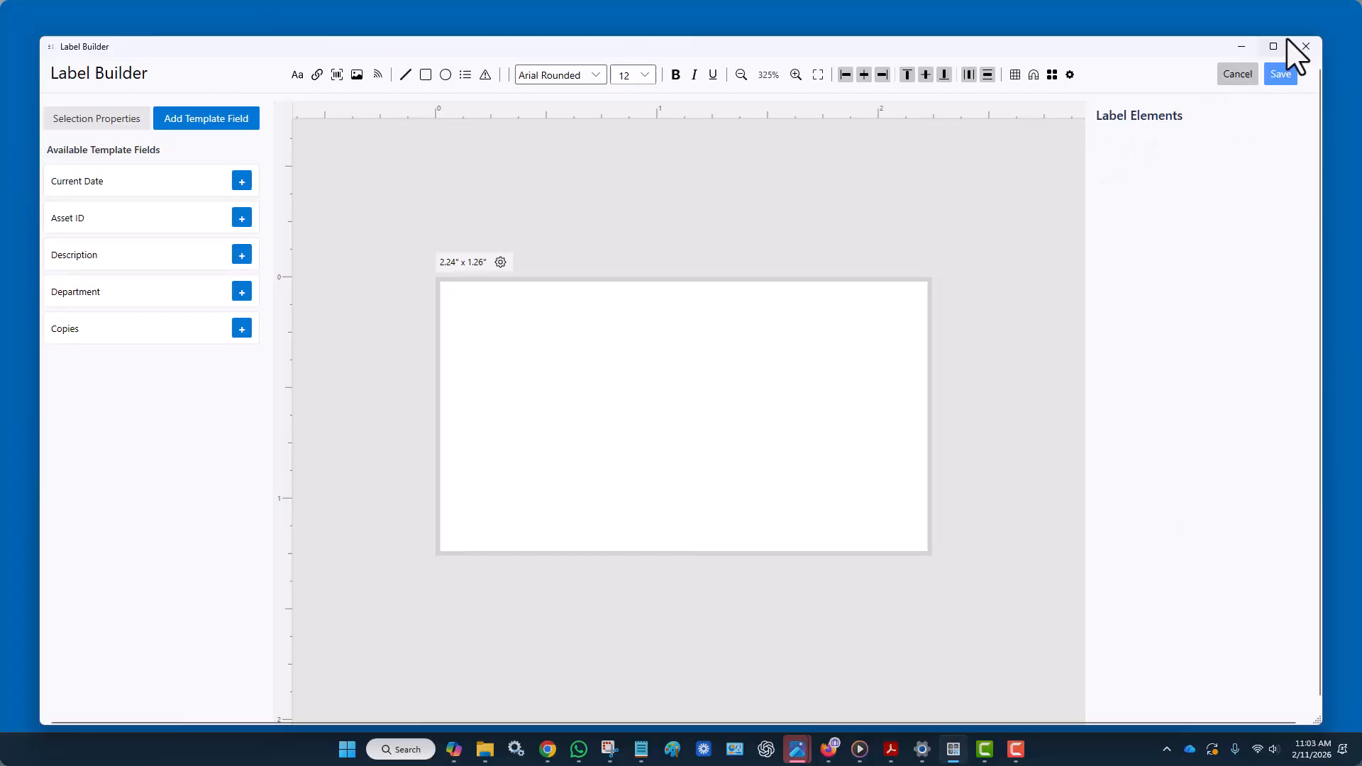
left_click(1273, 46)
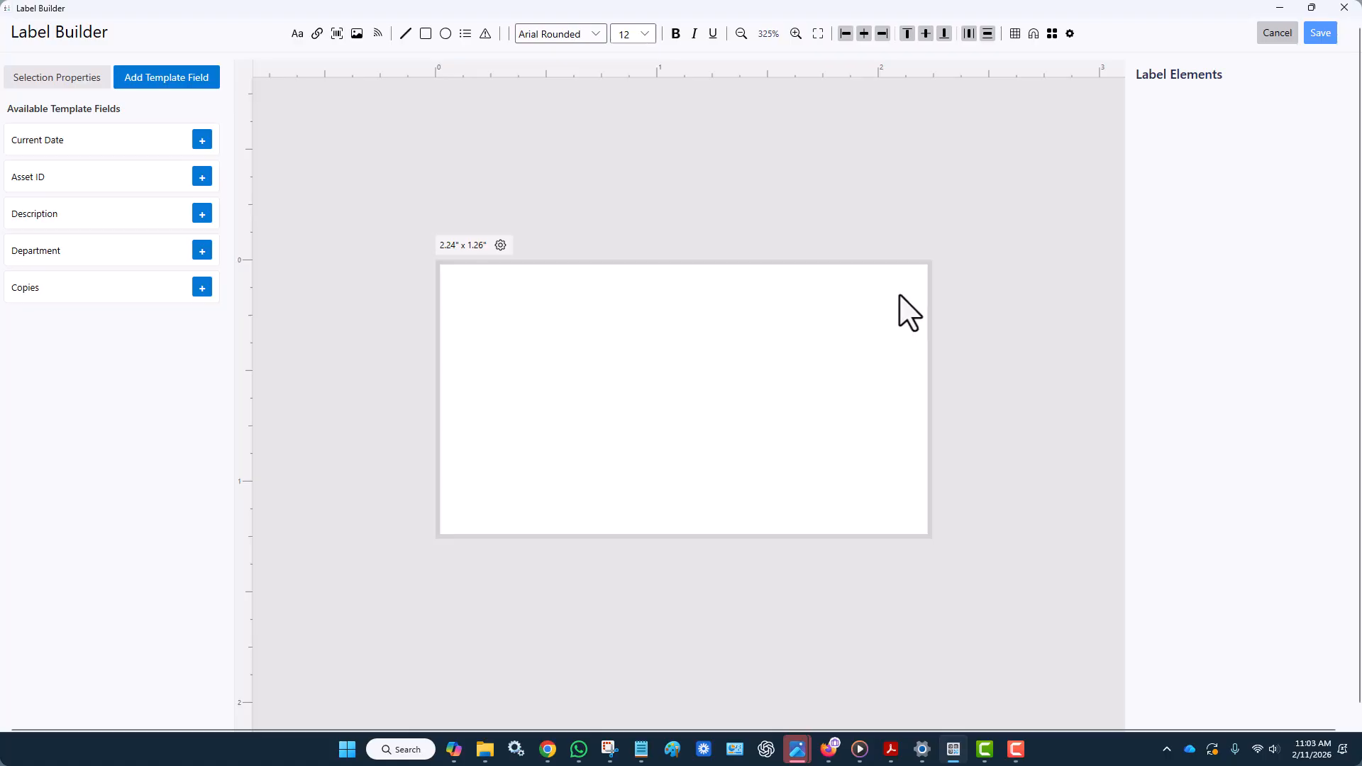
Set the label text font to Arial Rounded MT at size 20
scroll(907, 310, "up", 2)
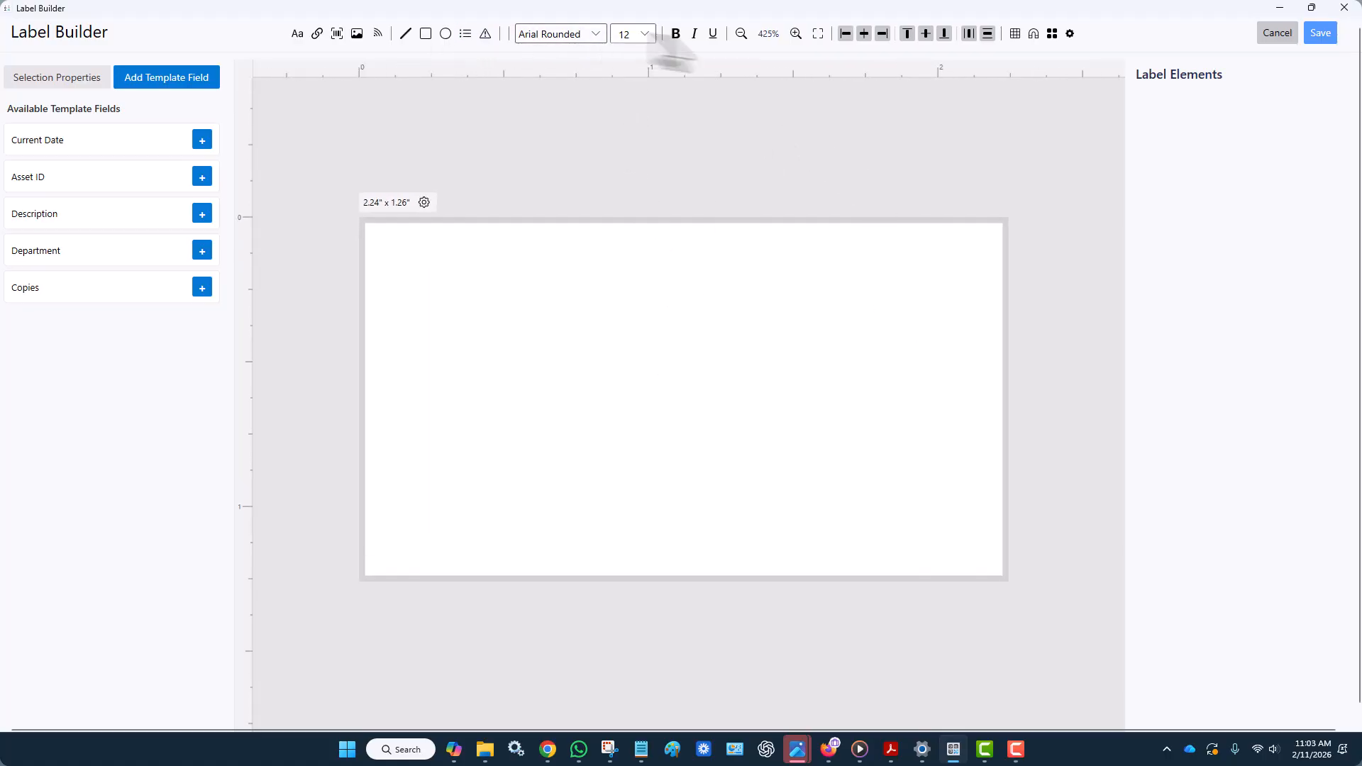
left_click(740, 34)
left_click(741, 34)
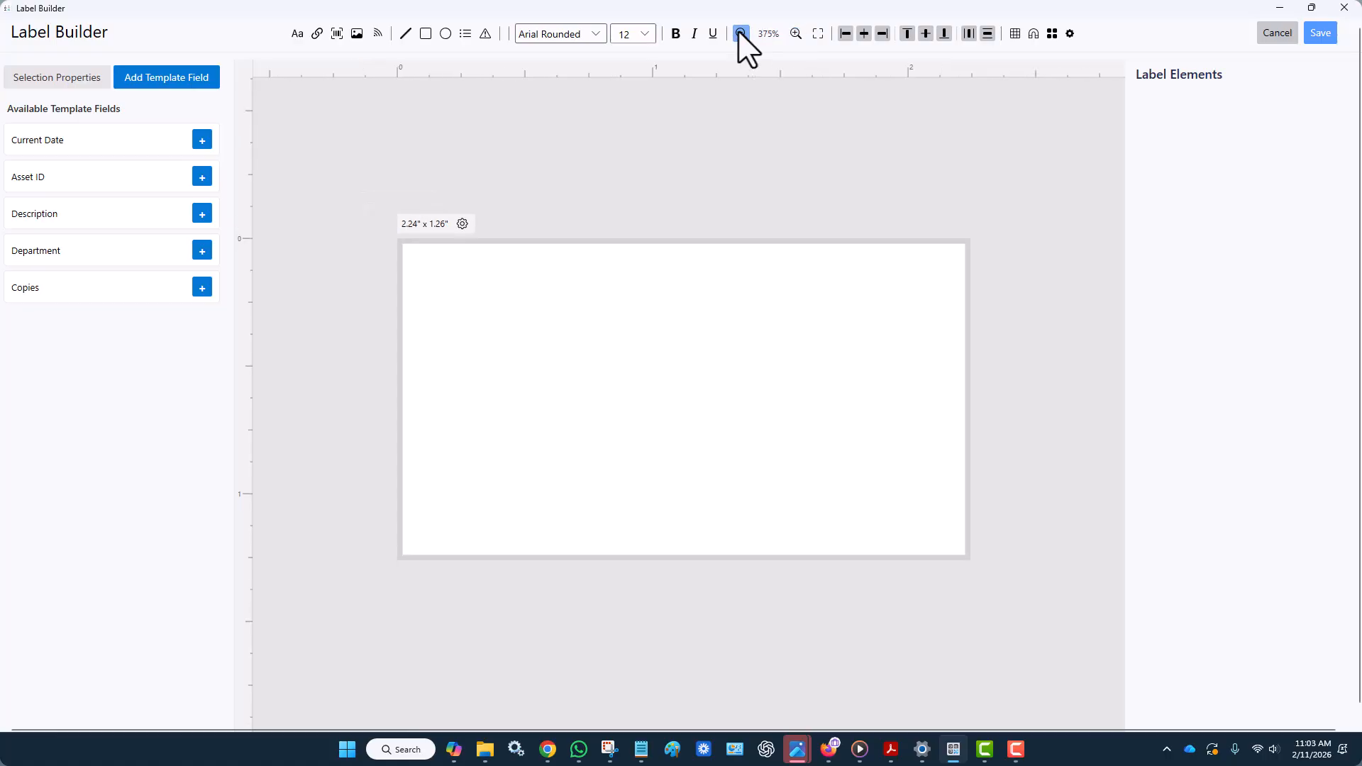
left_click(795, 33)
left_click(795, 33)
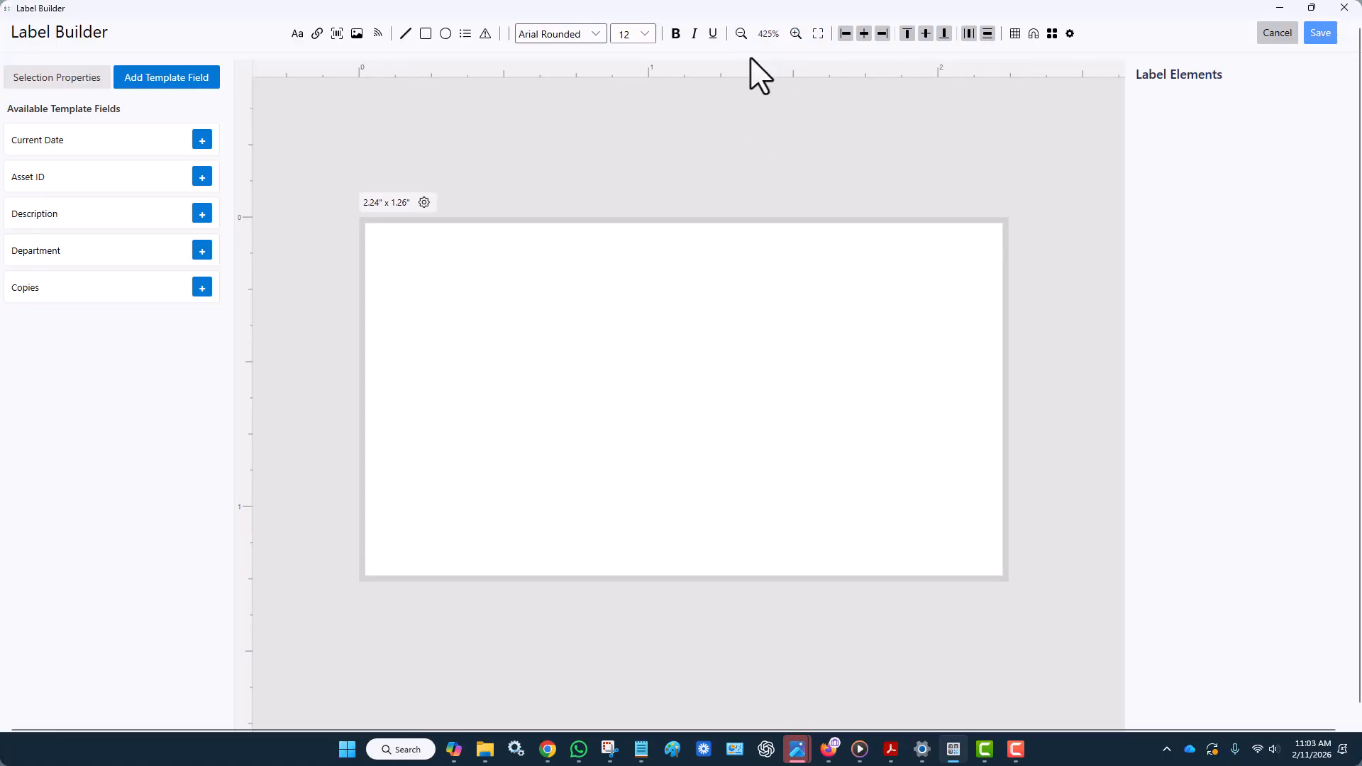
left_click(597, 37)
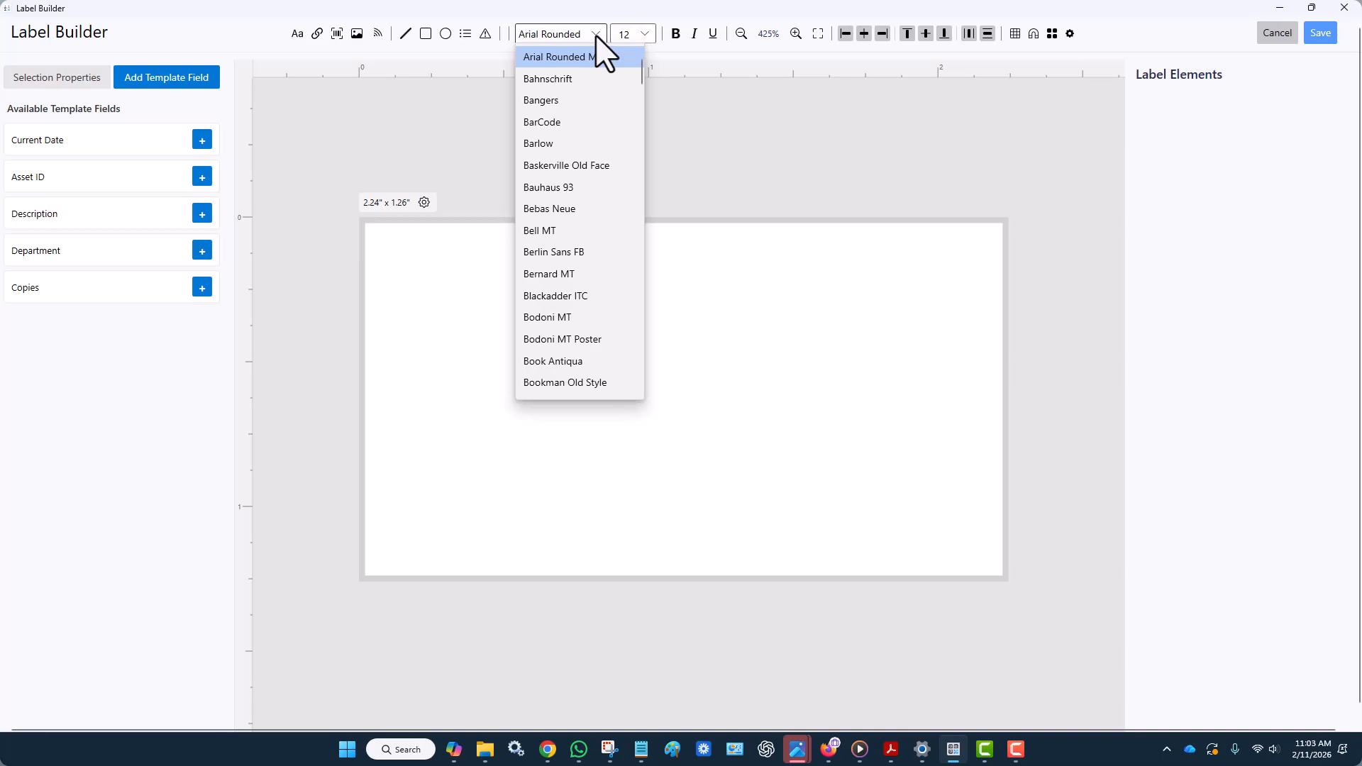
scroll(590, 59, "up", 2)
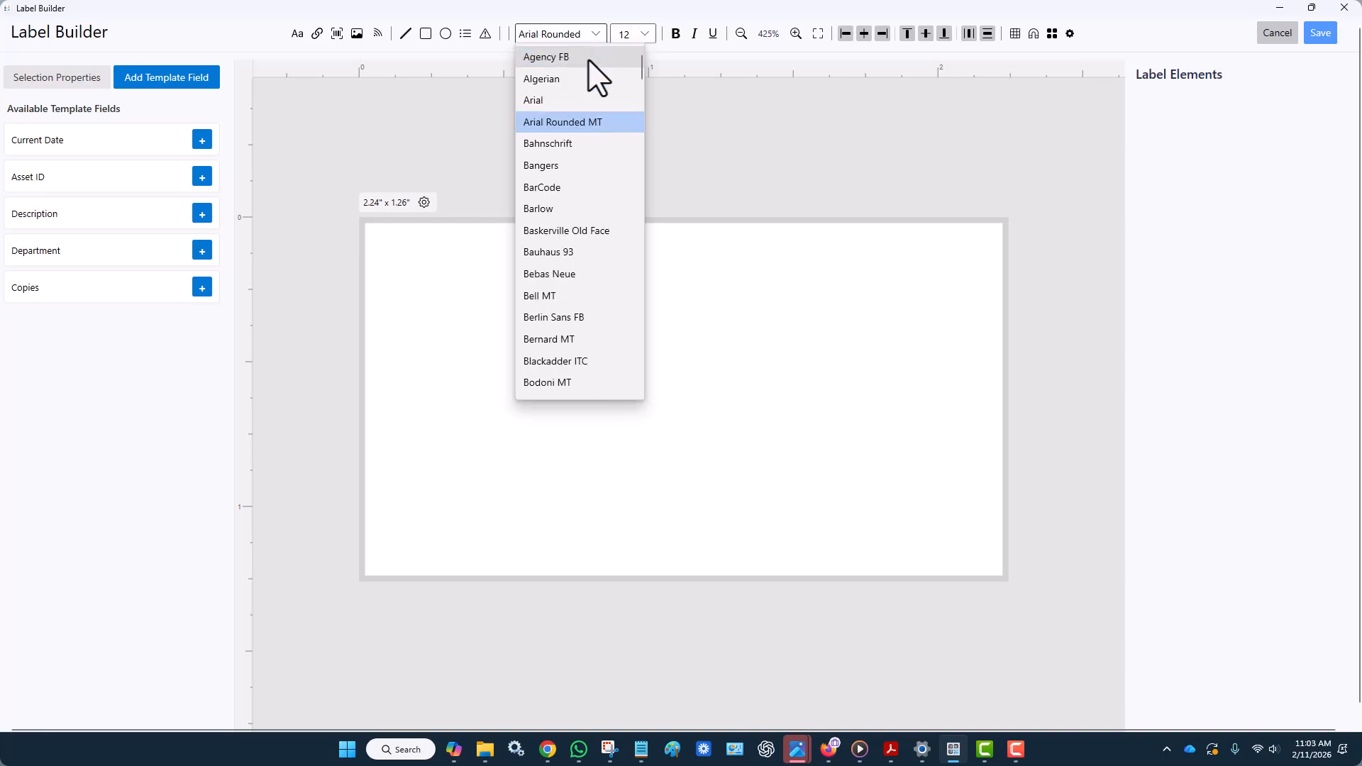
left_click(583, 119)
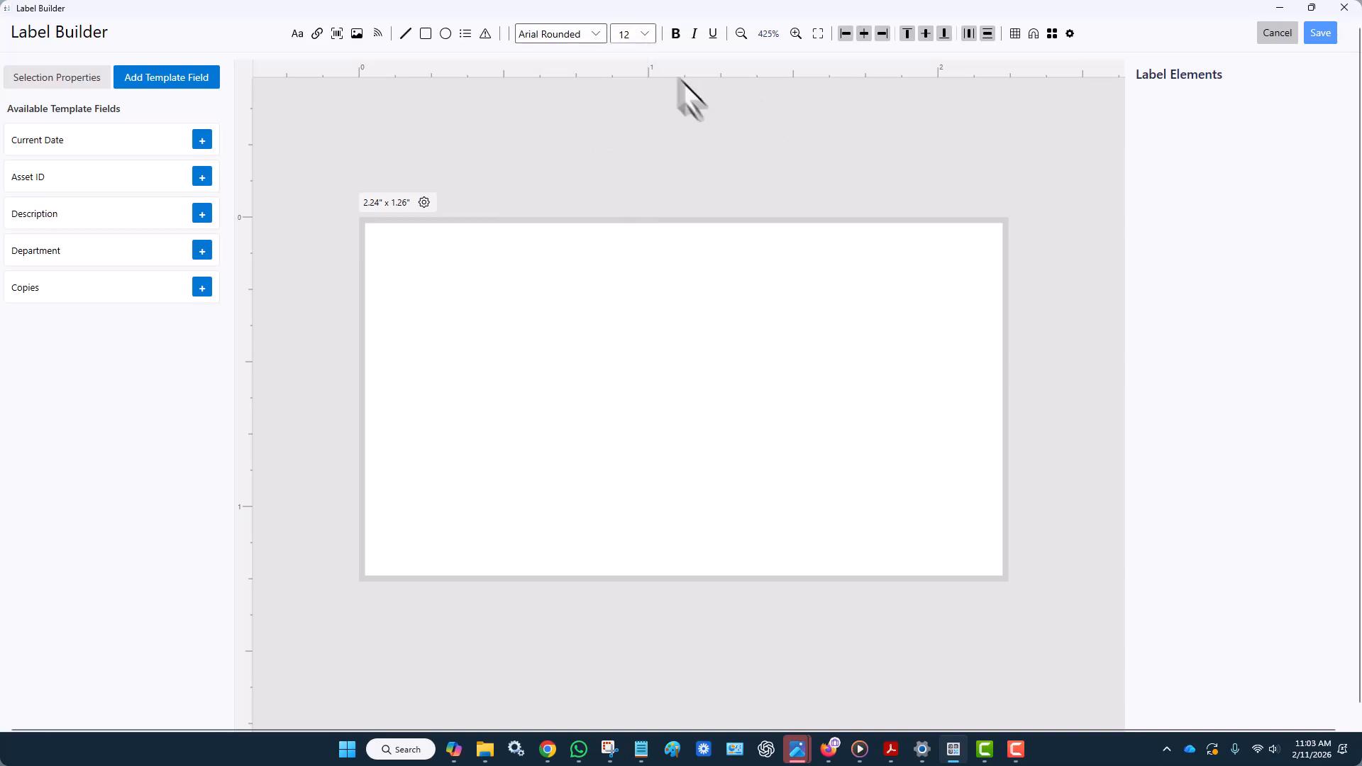
left_click(645, 34)
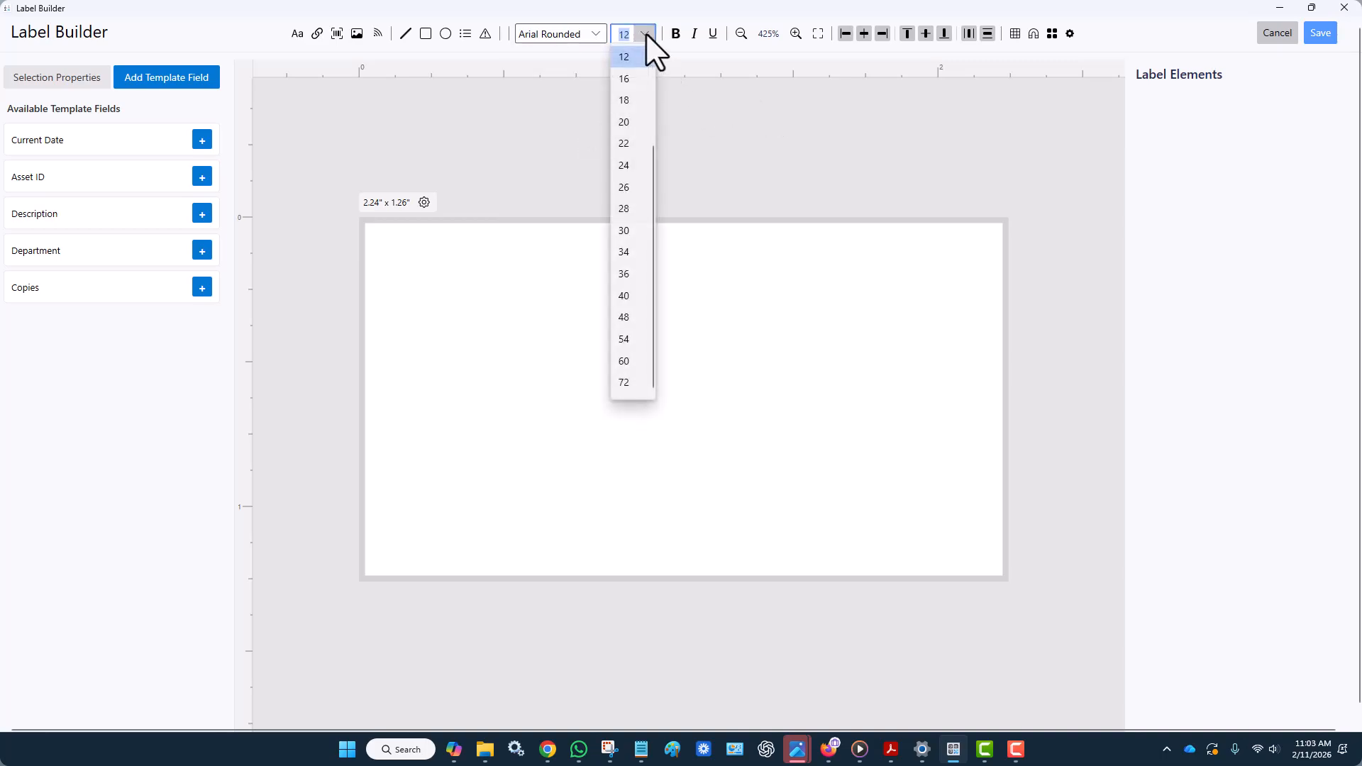
left_click(636, 125)
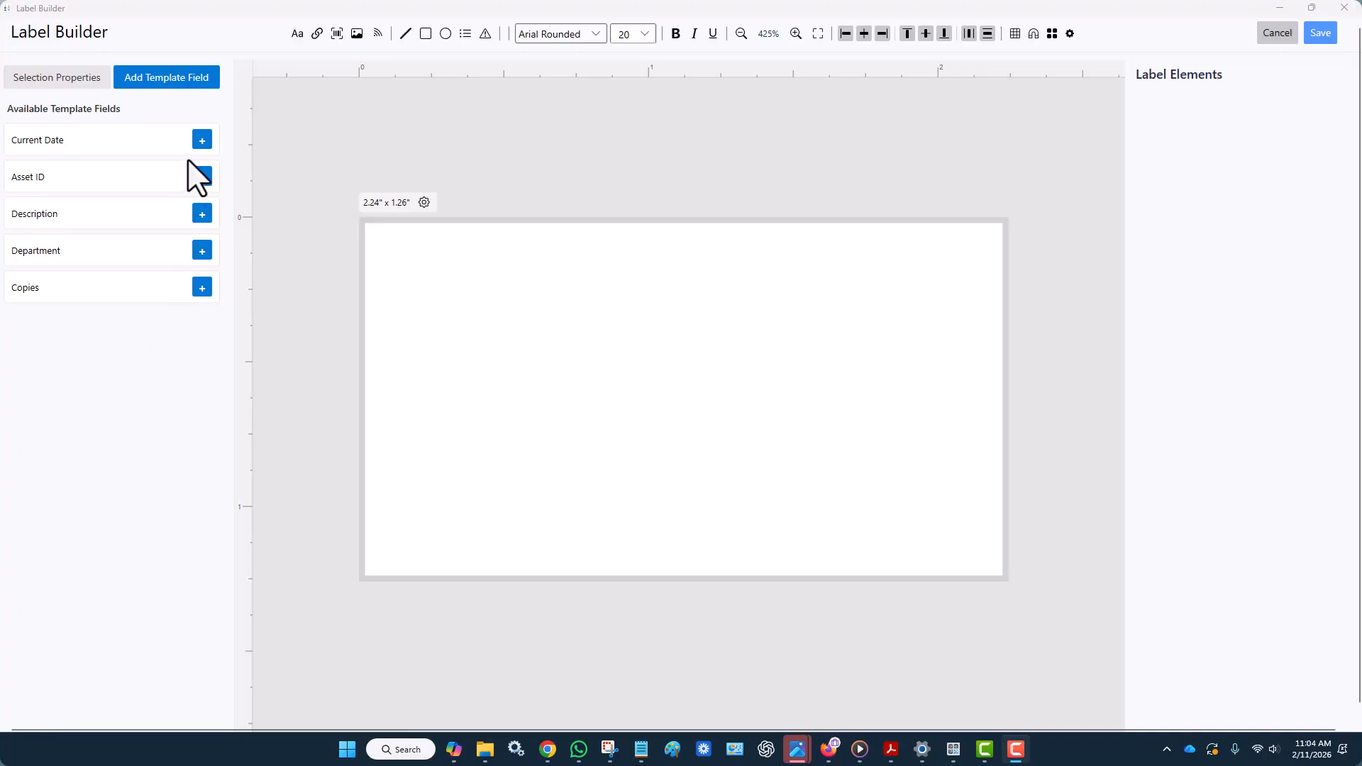
Add the Asset ID field near the label's upper edge at about X 57, Y 10 and the Description field beneath it at about X 59, Y 37
left_click(201, 178)
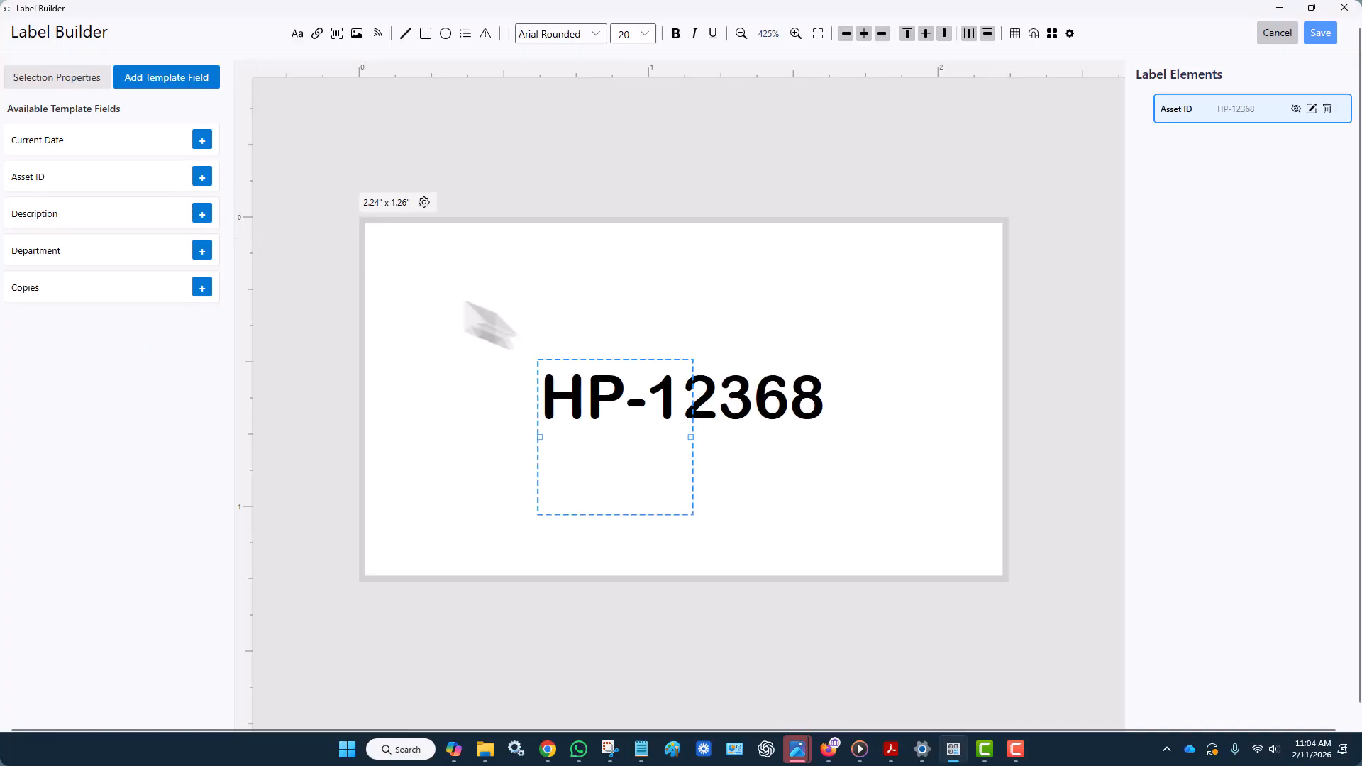
left_click_drag(729, 416, 725, 298)
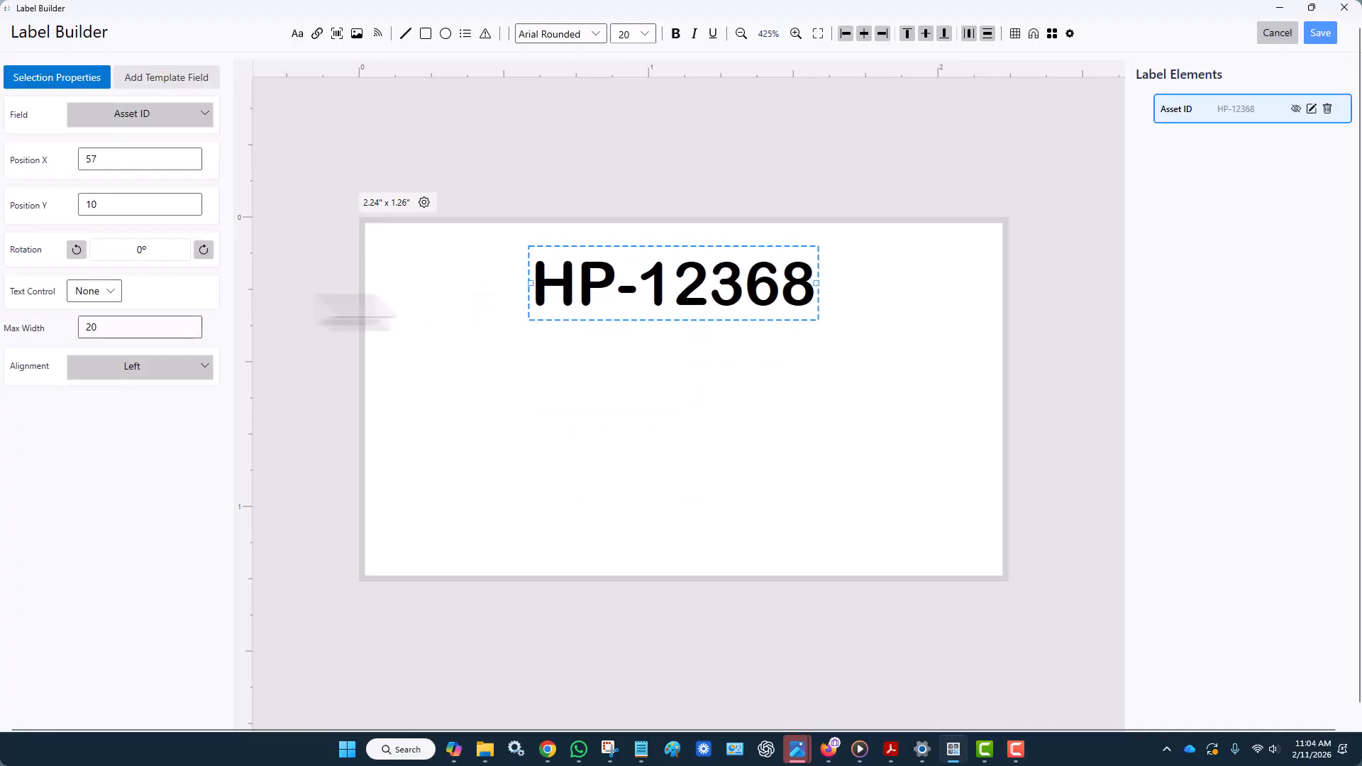
left_click(170, 78)
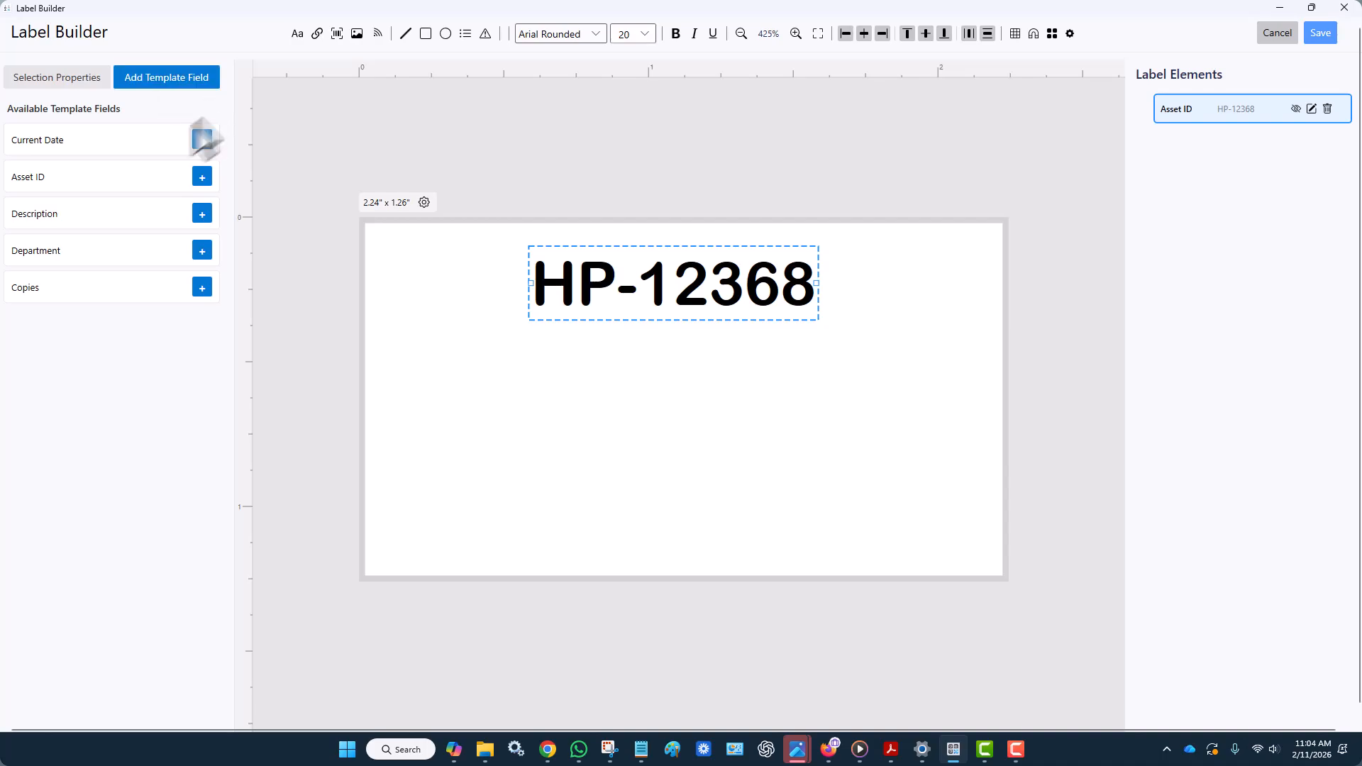
left_click(203, 217)
left_click_drag(624, 405, 675, 386)
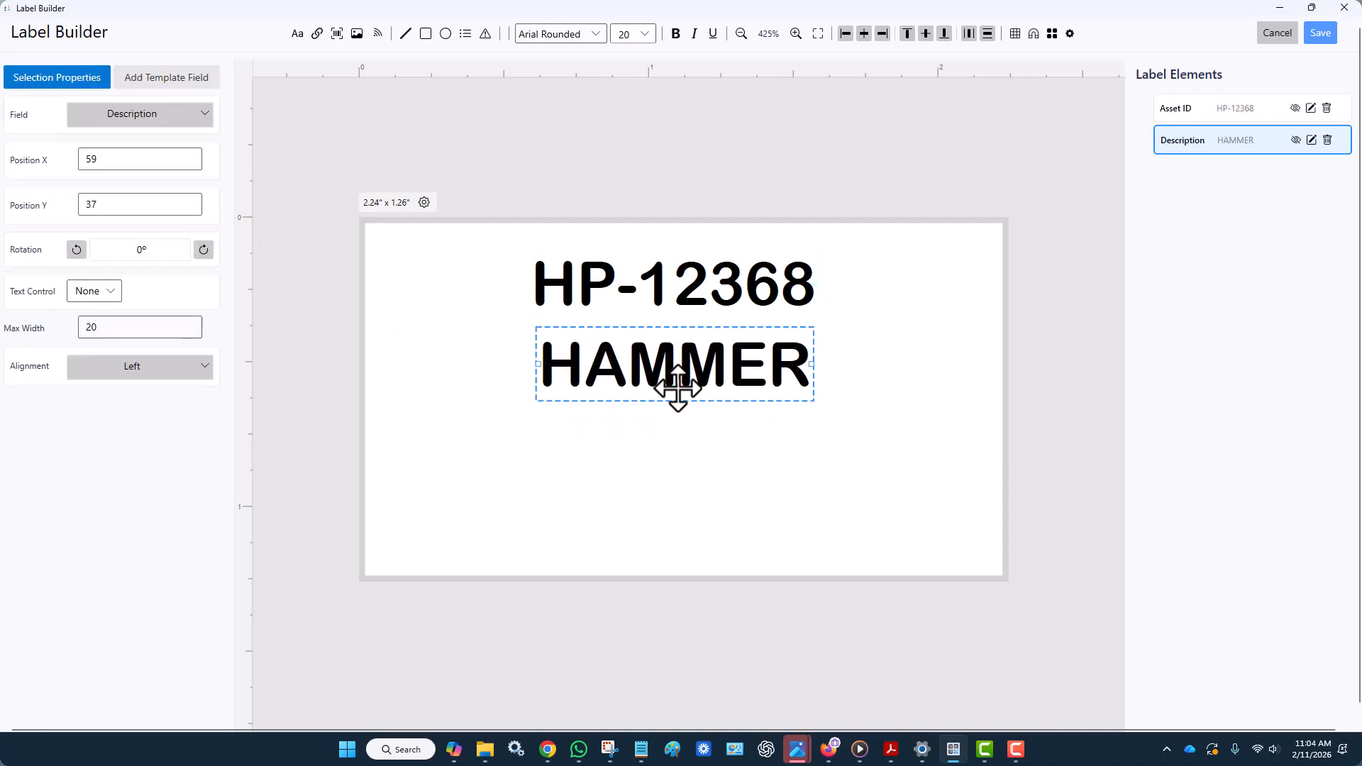
Add the Department field to the label and place it directly below the Description field
left_click(200, 83)
left_click(202, 251)
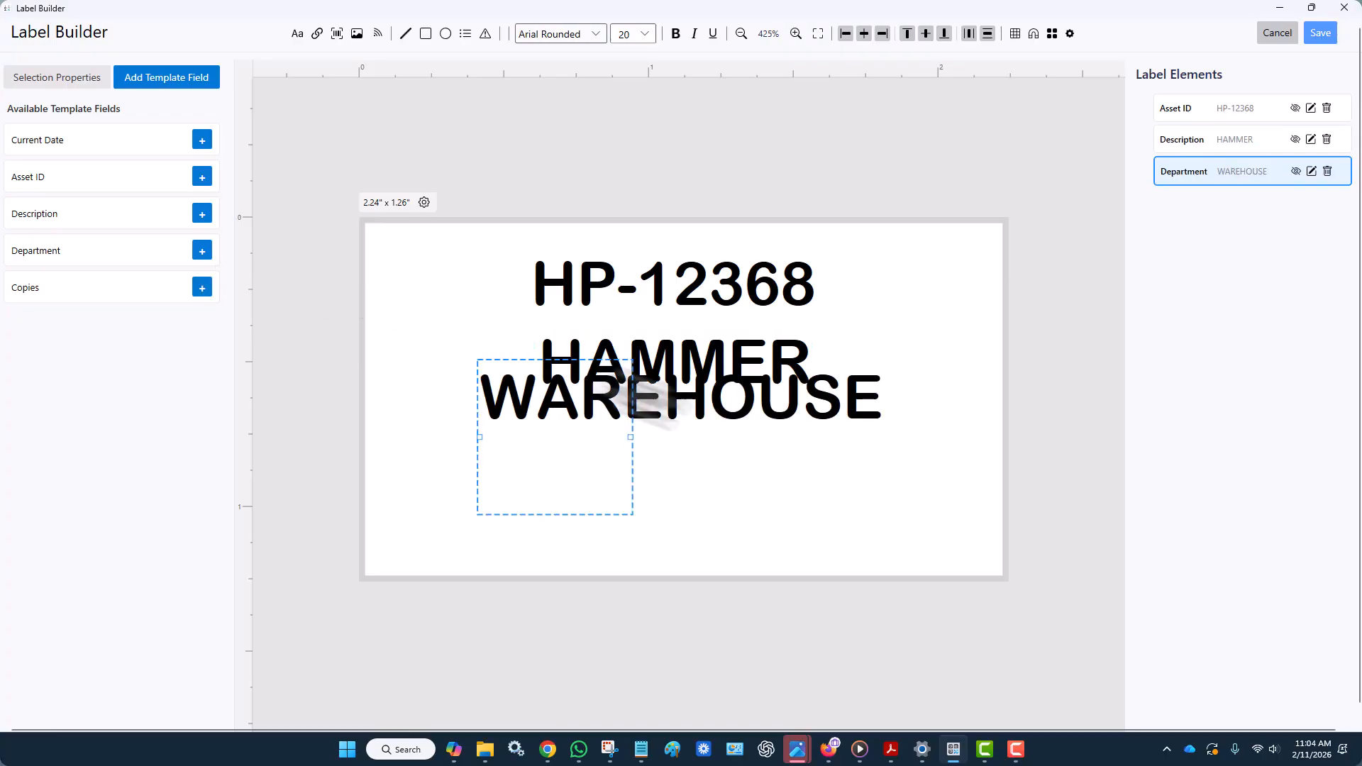
left_click_drag(649, 415, 754, 456)
Add the Copies field and place it in the label's lower right corner at about X 195, Y 86
left_click(193, 80)
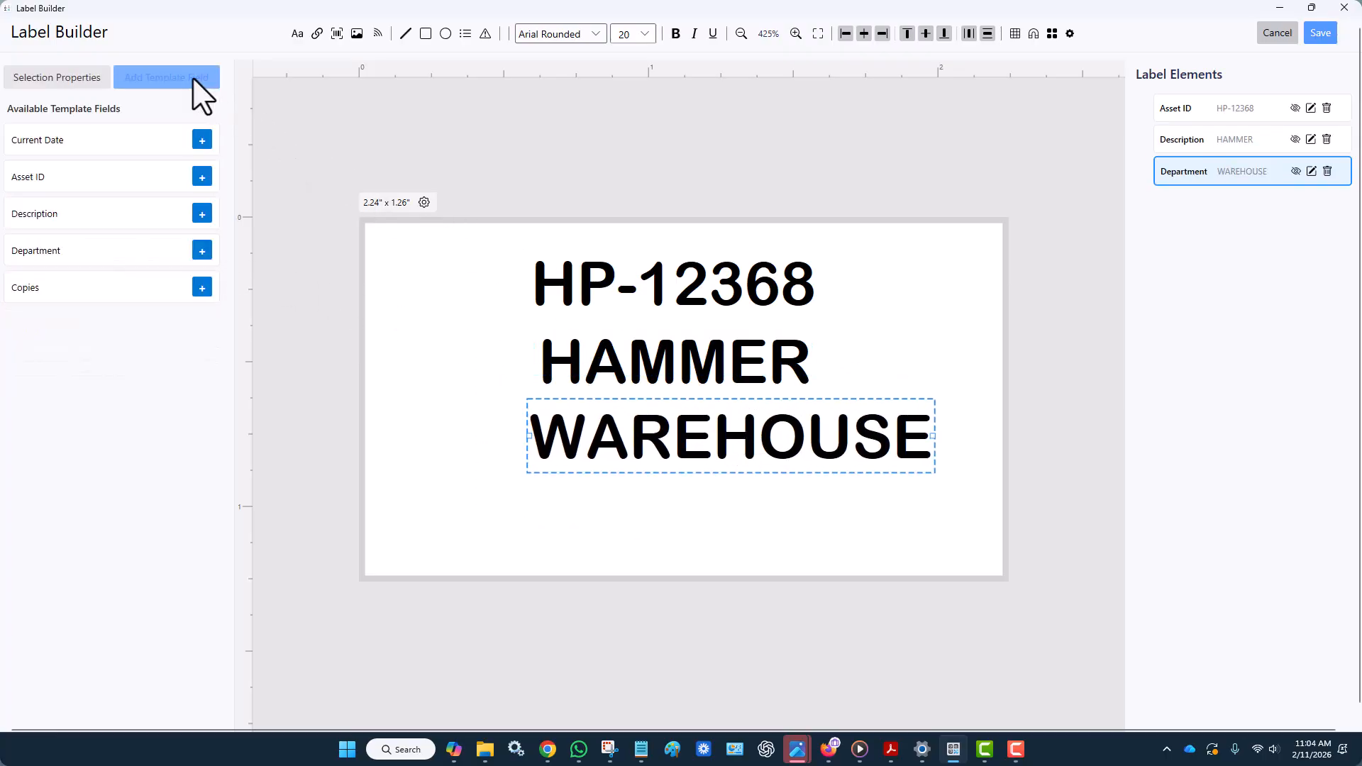
left_click(203, 286)
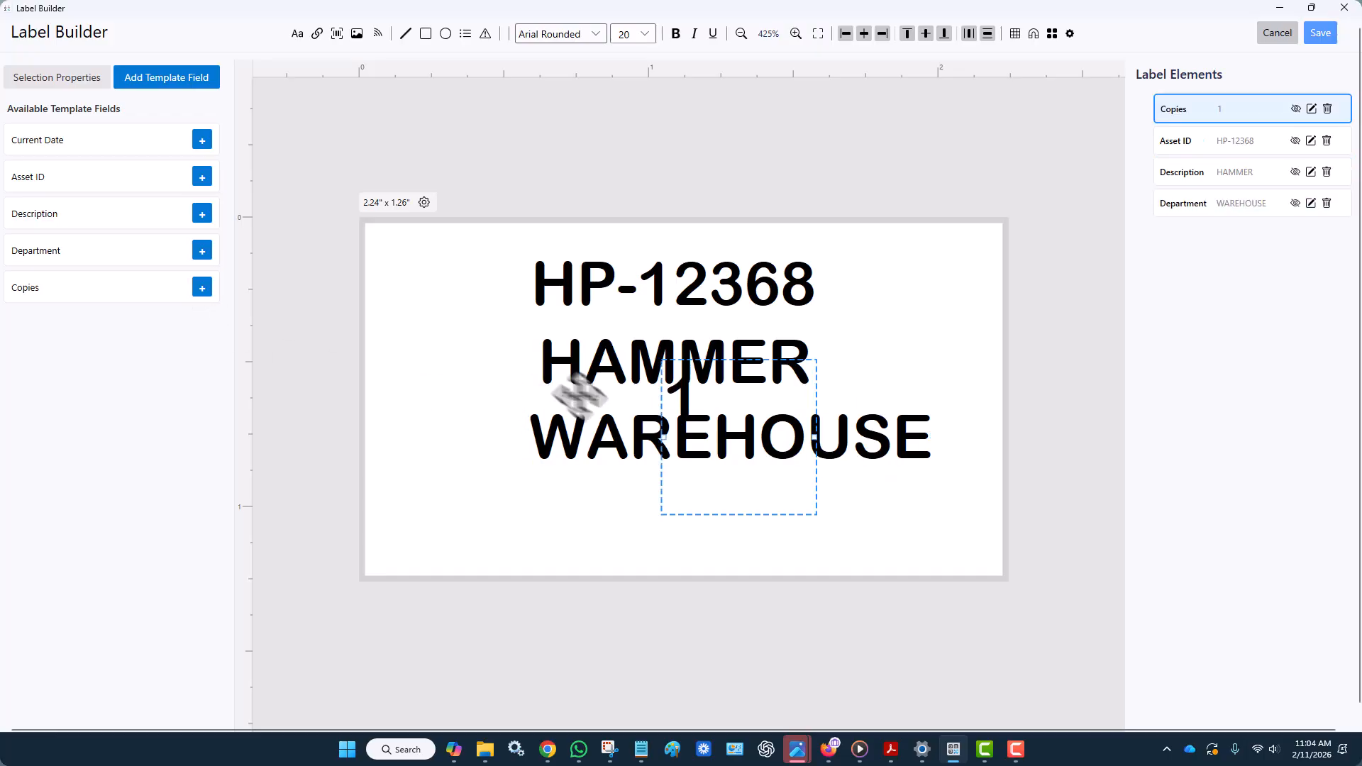
left_click_drag(686, 398, 976, 512)
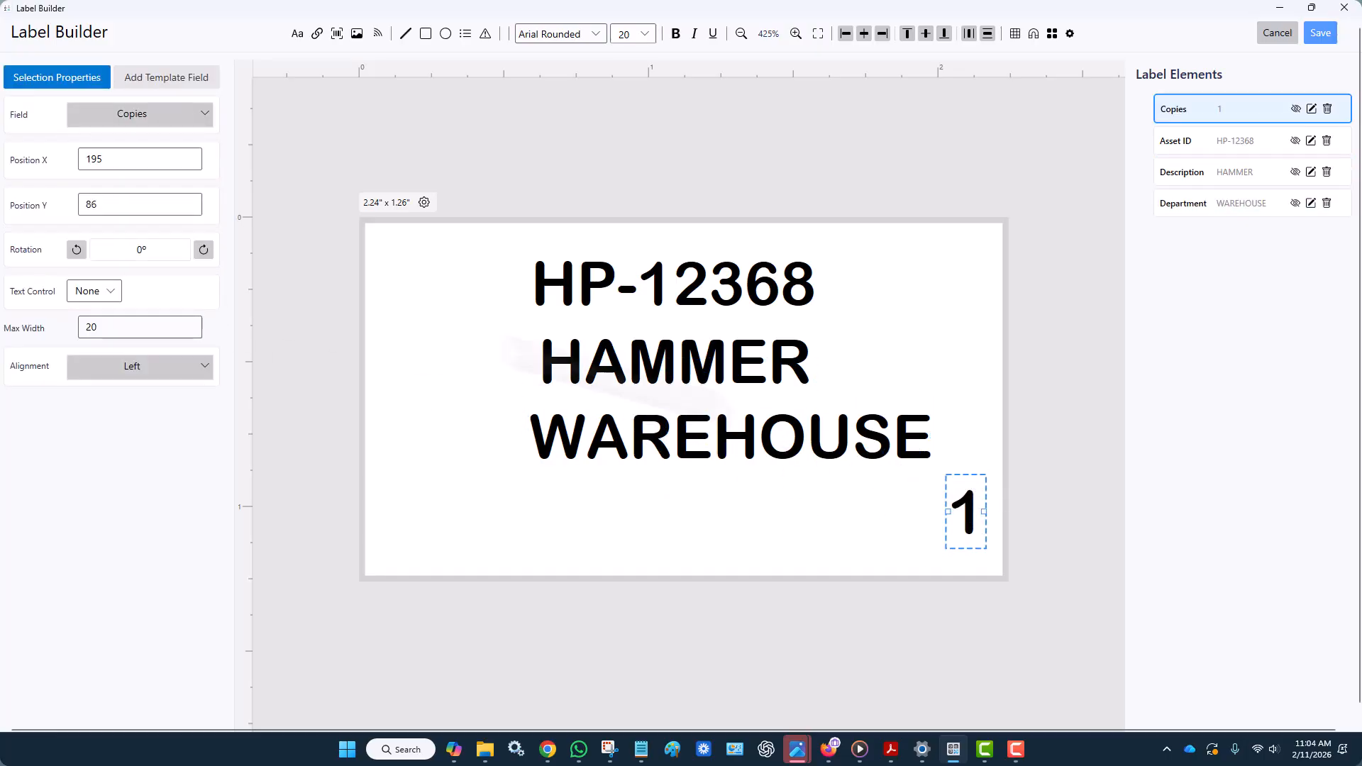
Add the Current Date field with the MM/dd/yyyy format and place it at the label's lower left, about X 11, Y 93
left_click(187, 77)
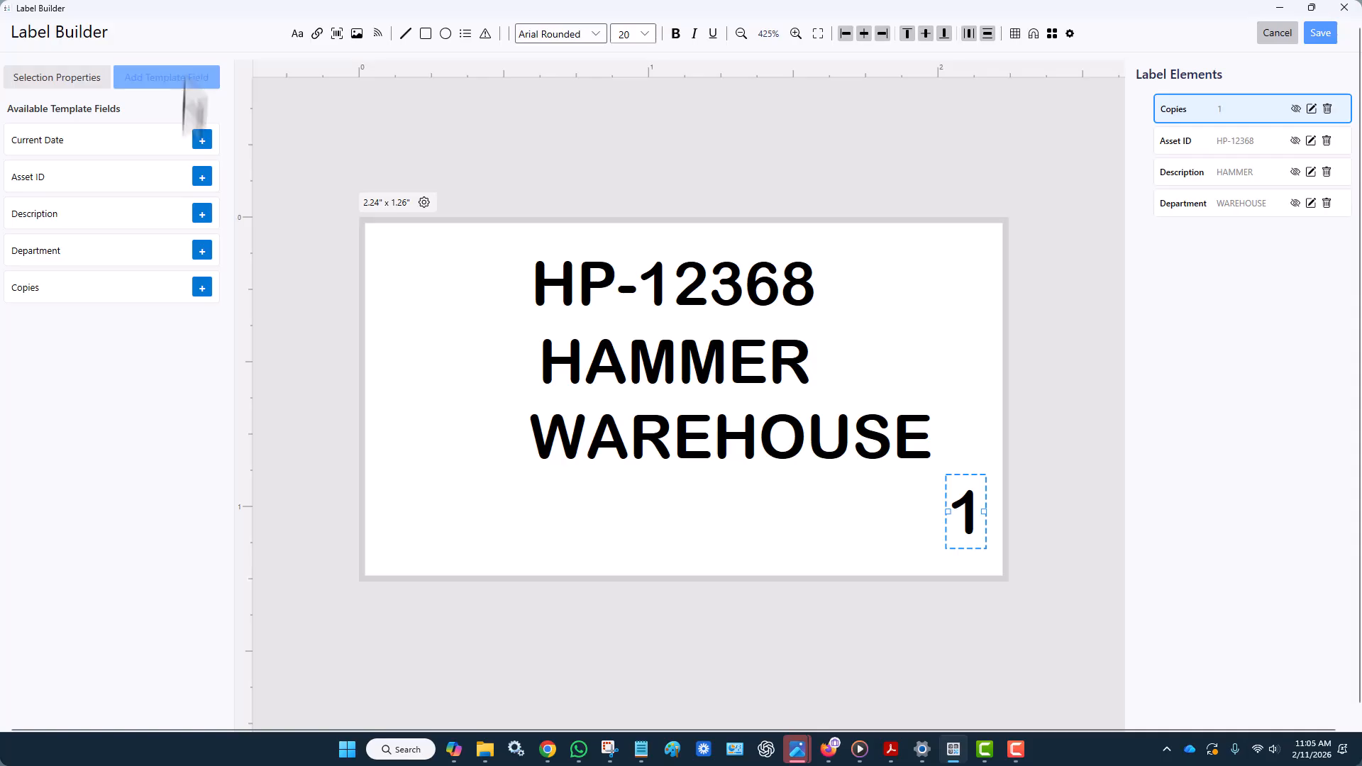
left_click(202, 140)
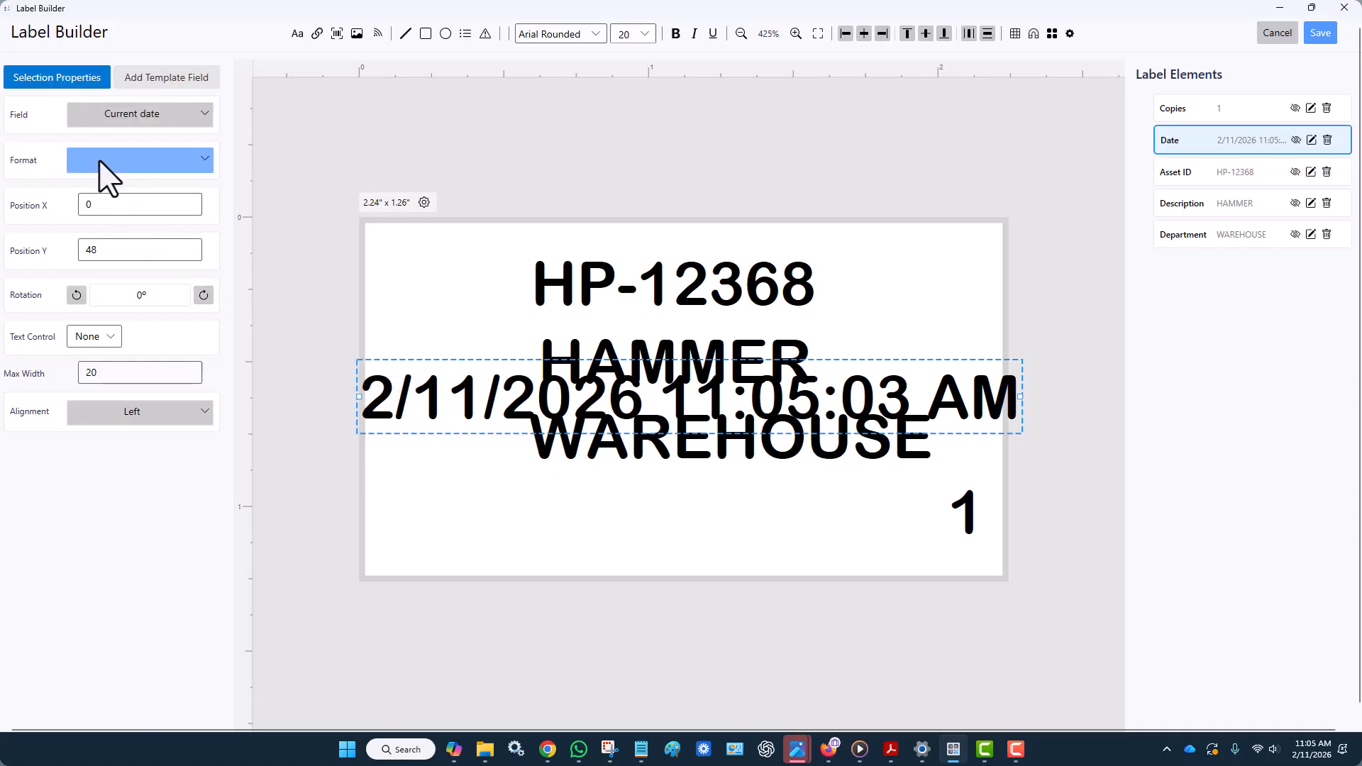
left_click(191, 174)
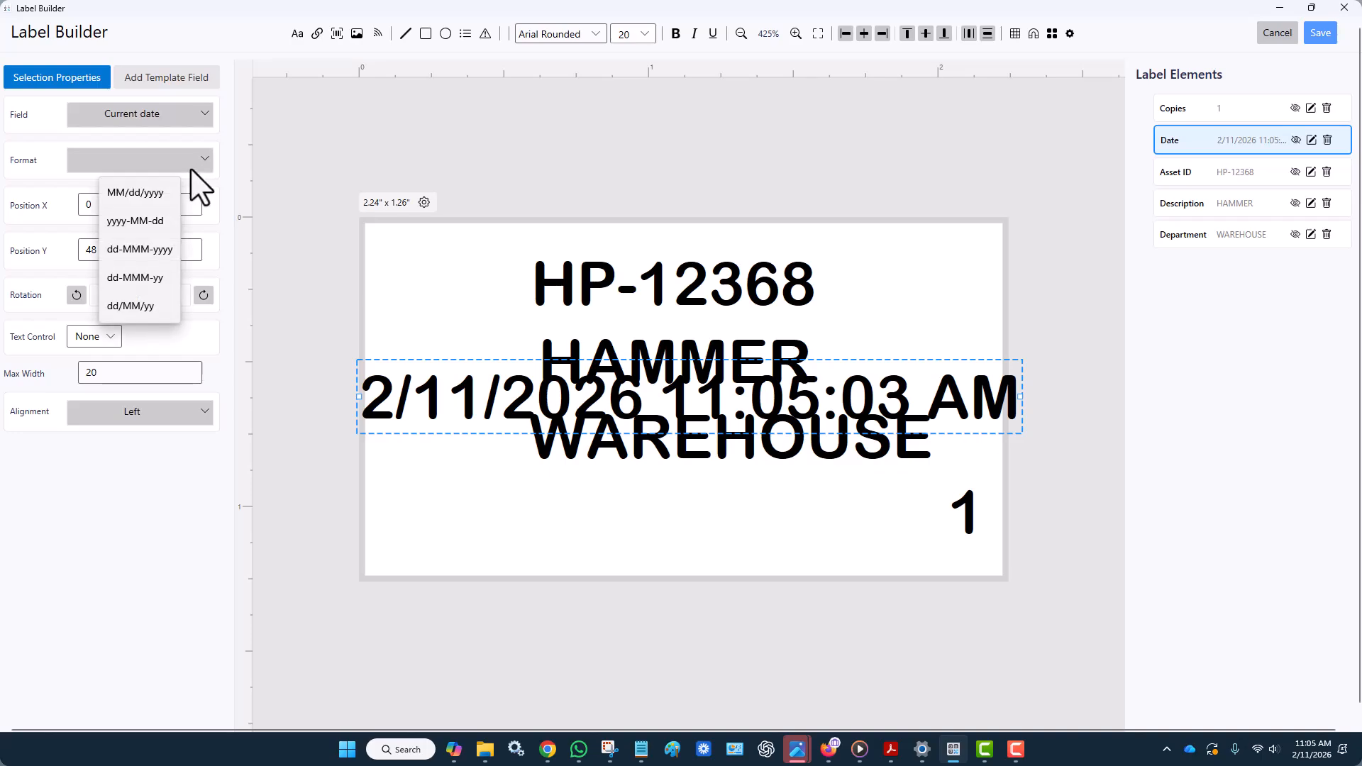
left_click(171, 197)
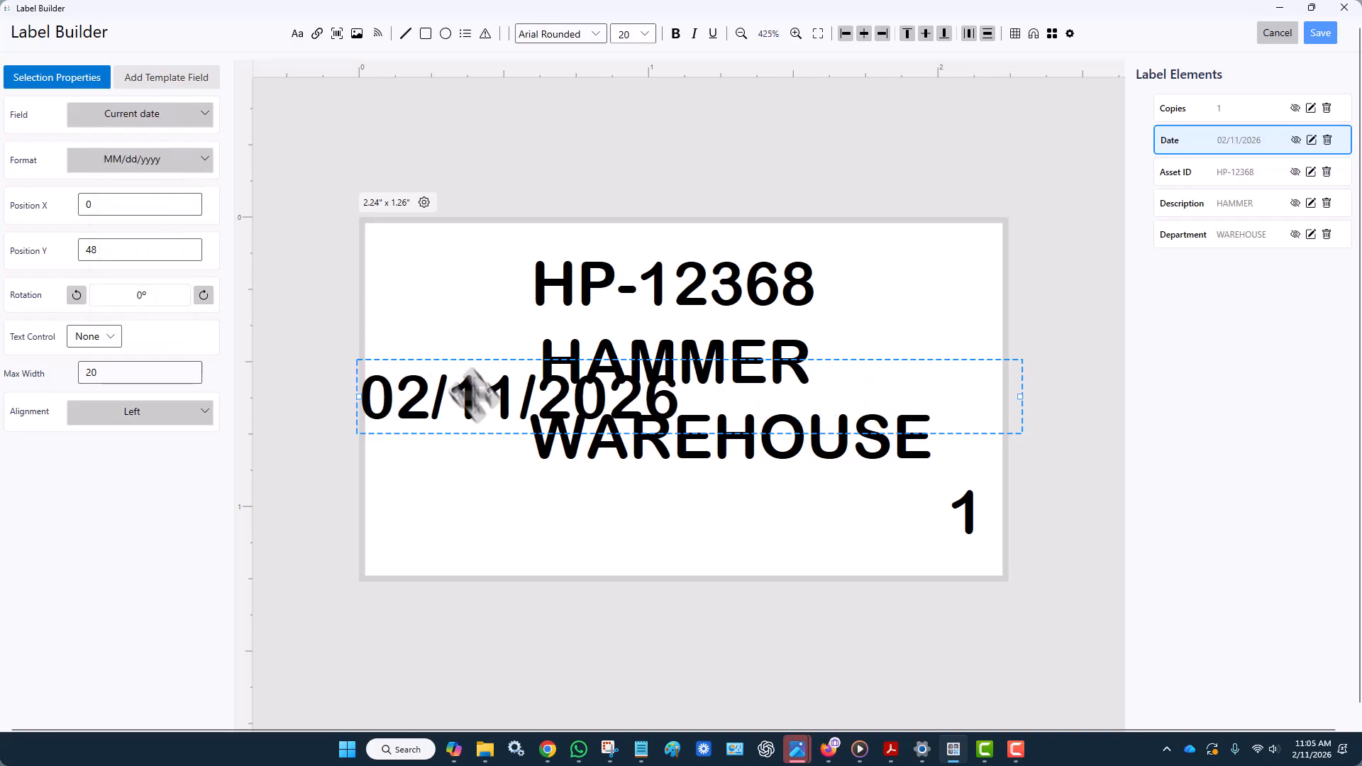
left_click_drag(468, 395, 508, 534)
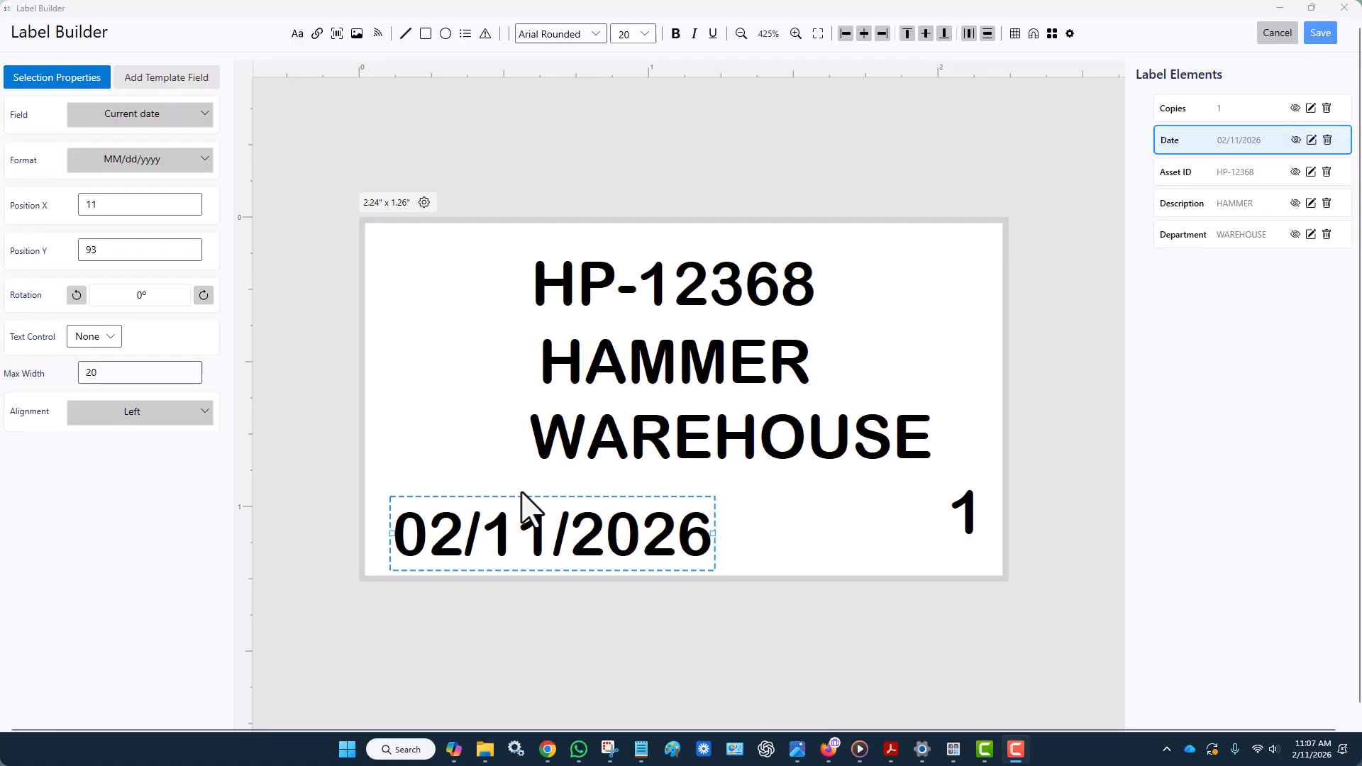
Check the Asset tag.jpg sample and delete the Date and Copies elements from the label
left_click(801, 750)
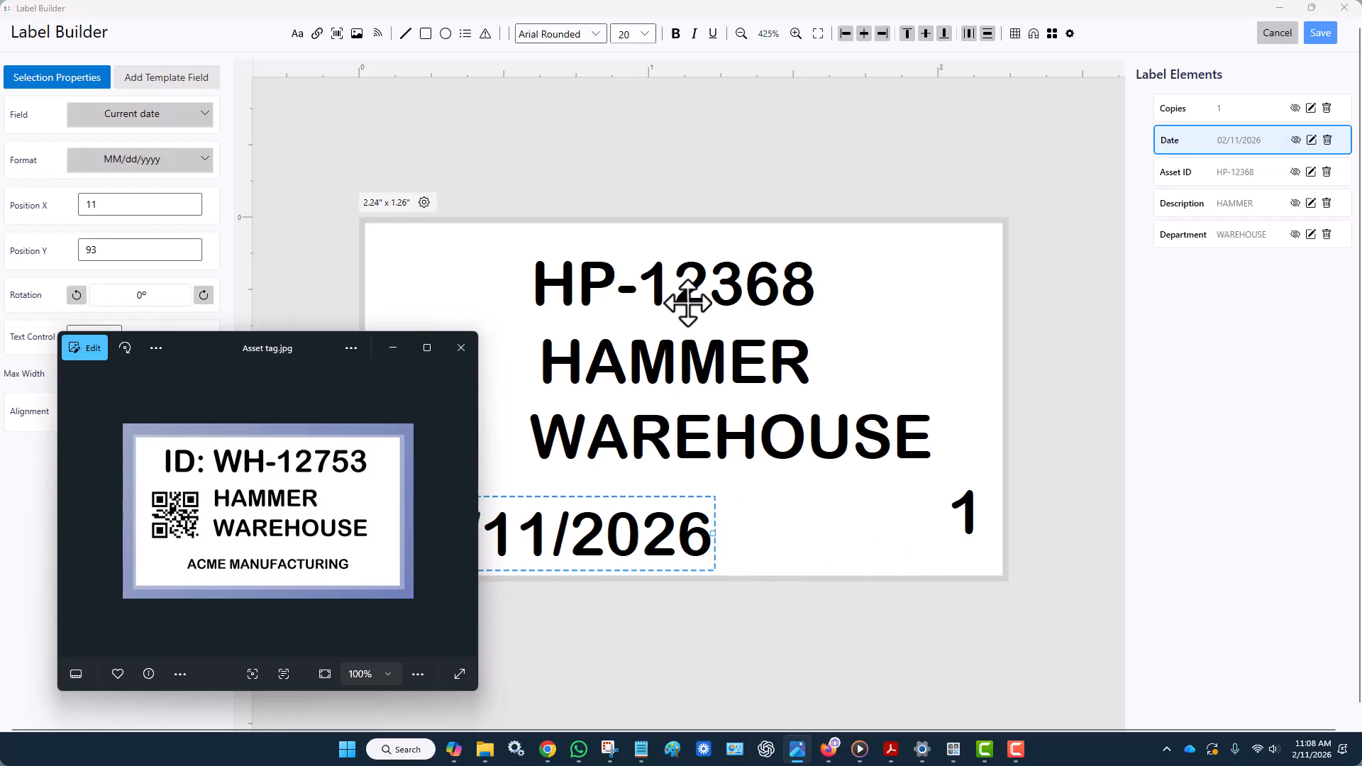
left_click(397, 345)
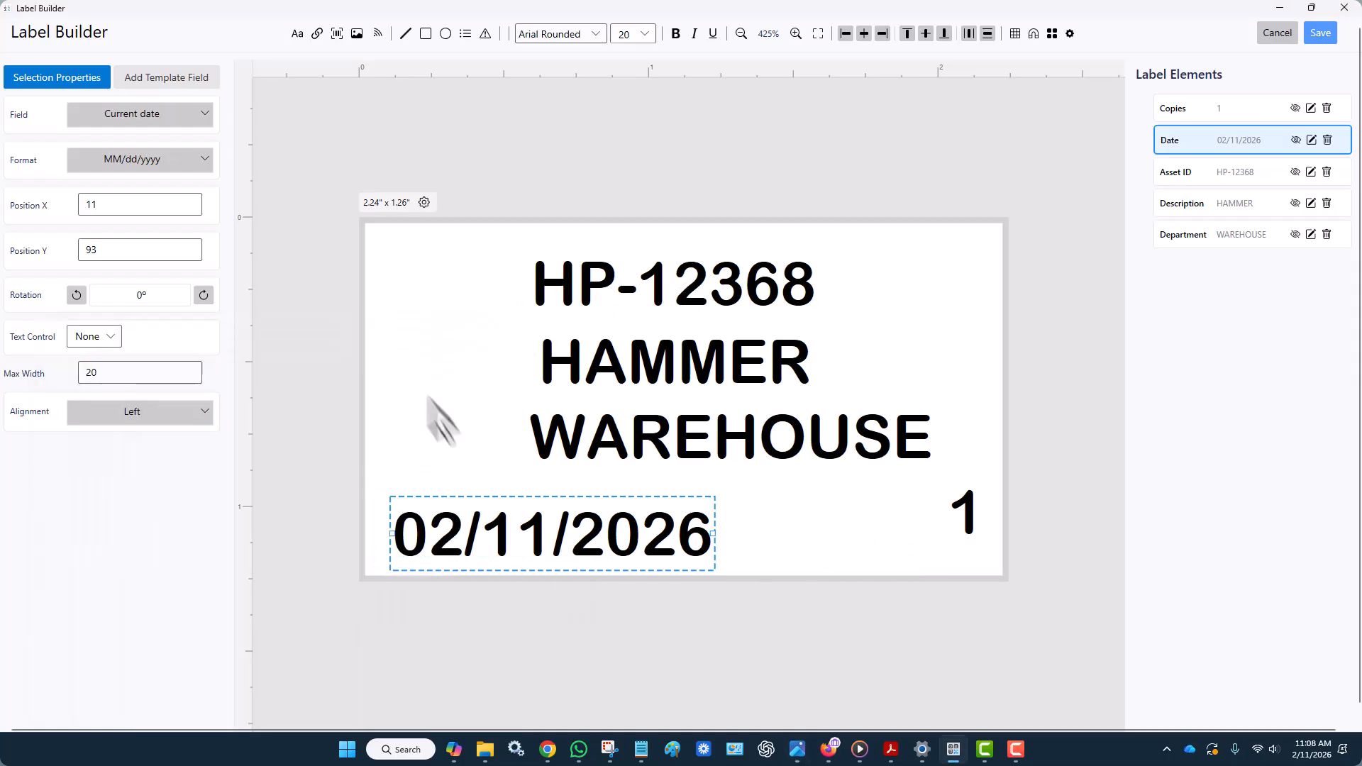
left_click_drag(525, 524, 525, 517)
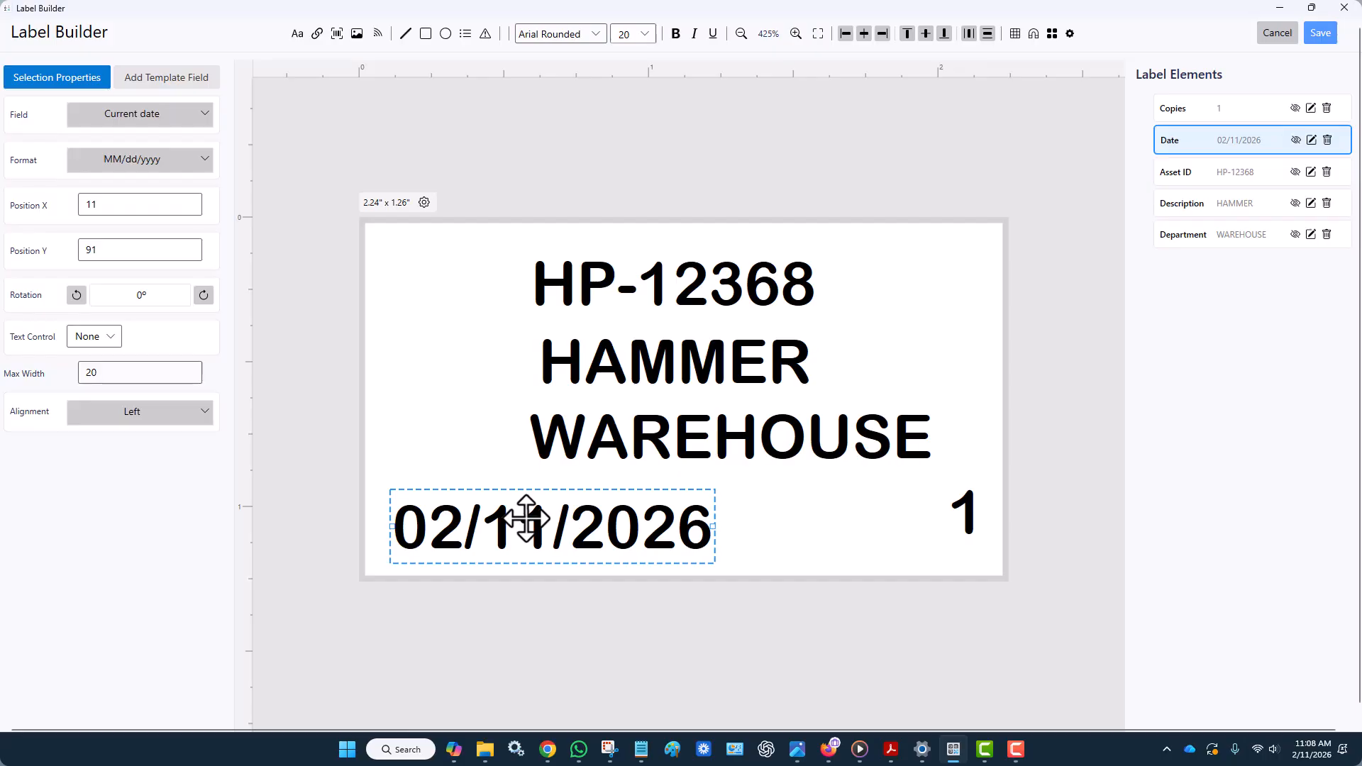
left_click(1326, 140)
left_click(962, 523)
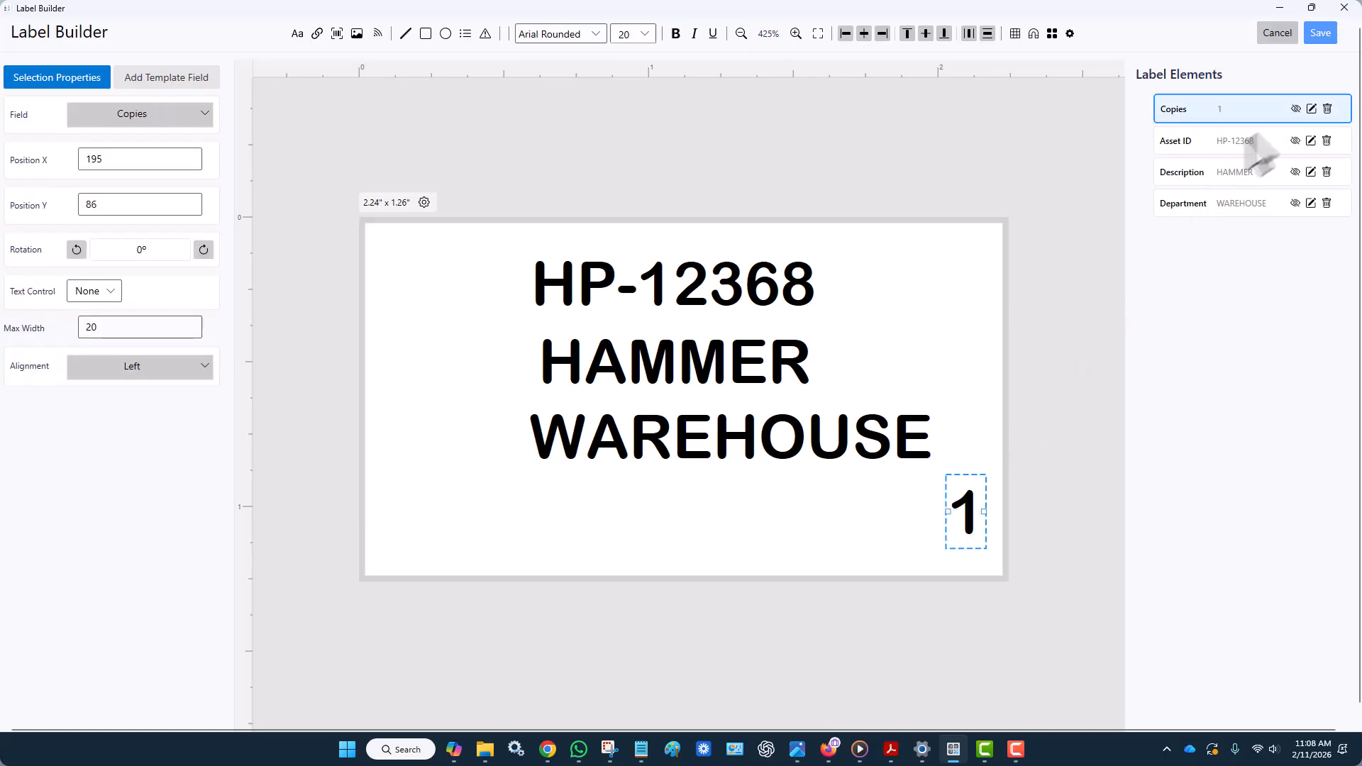
left_click(1326, 109)
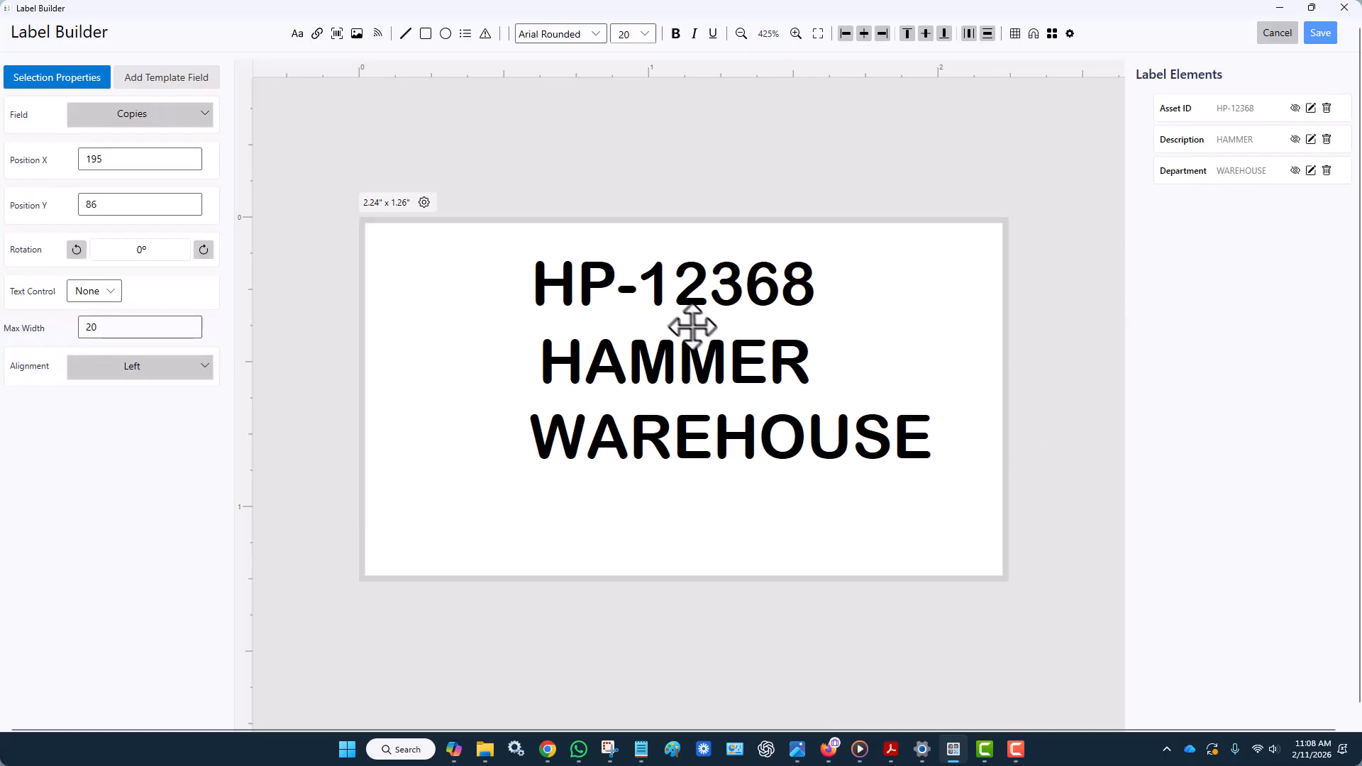
Move the Asset ID element slightly down to about X 57, Y 14
left_click(686, 294)
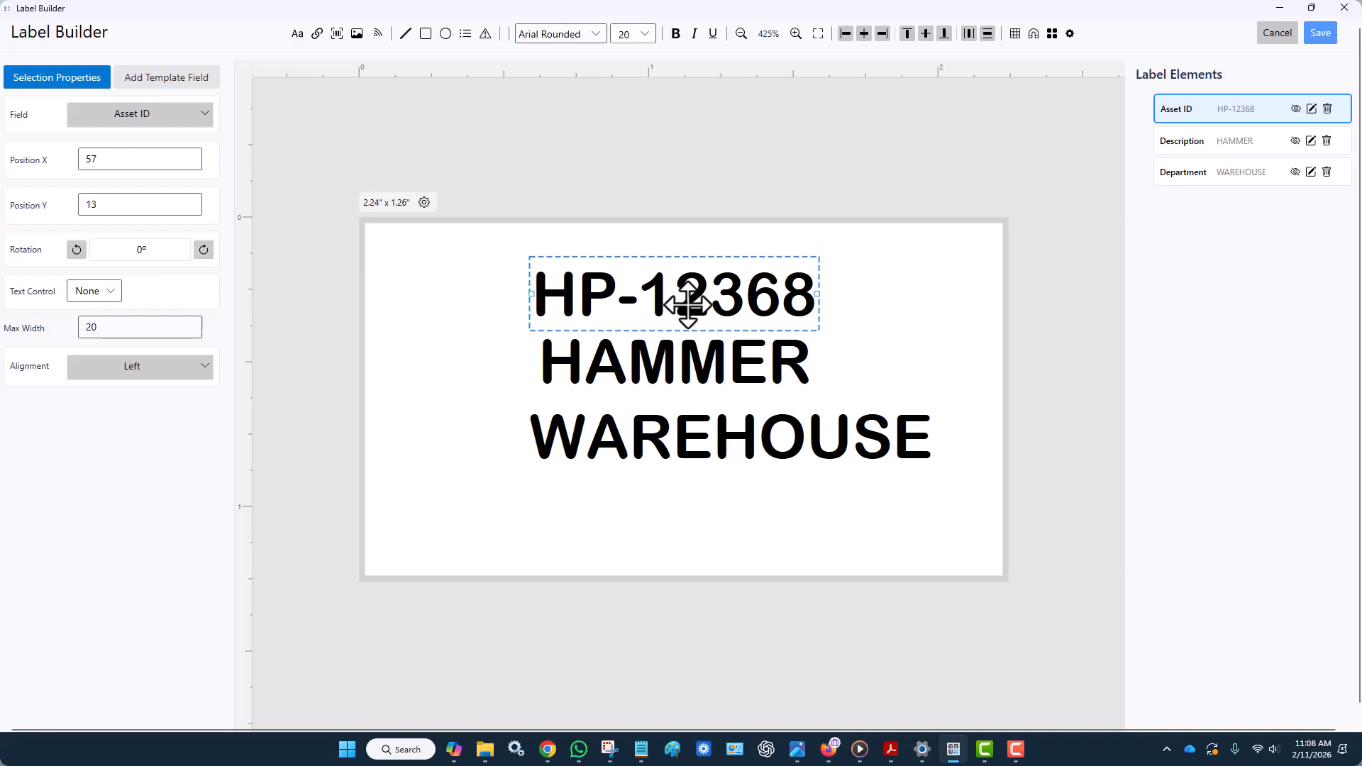
left_click_drag(687, 295, 687, 360)
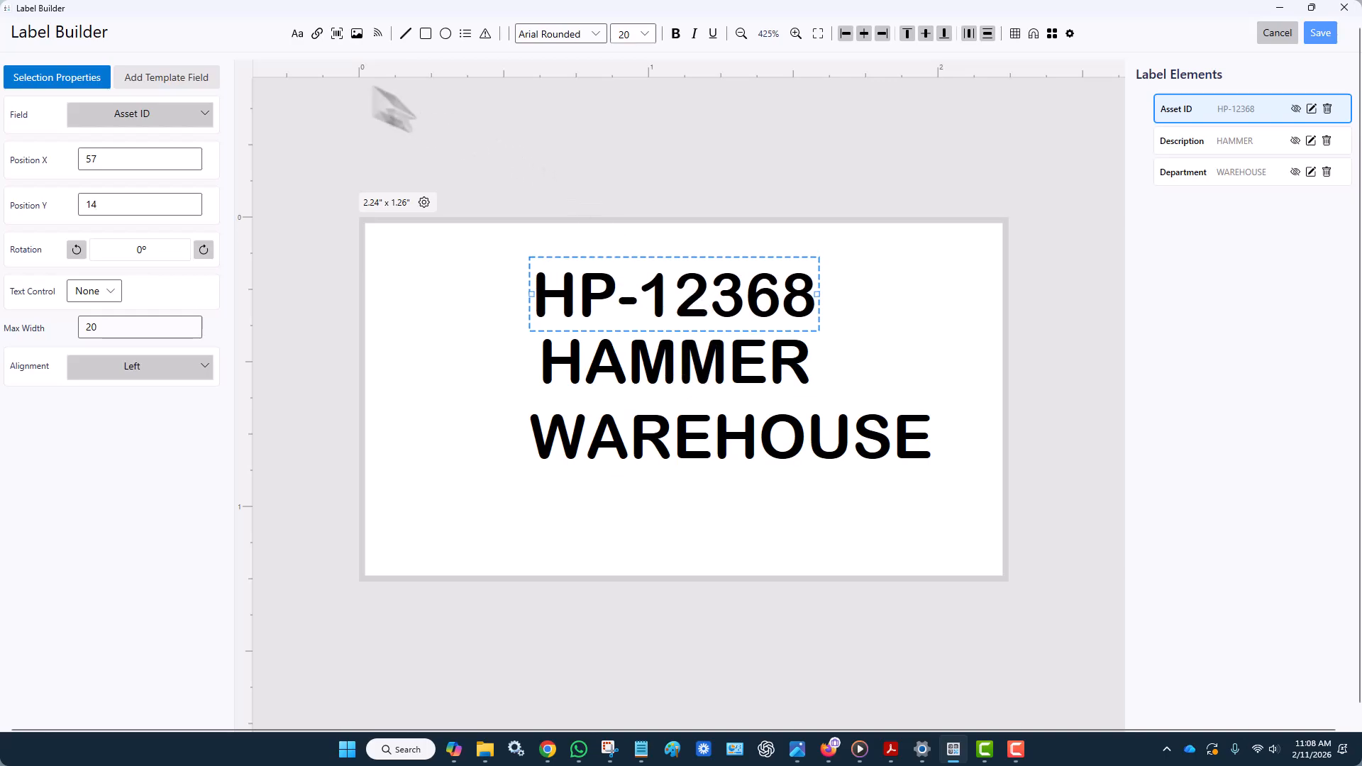
Add a static text element reading "qqqqqqqqq", place it at about X 64, Y 90 below the Department element, and delete it
left_click(297, 34)
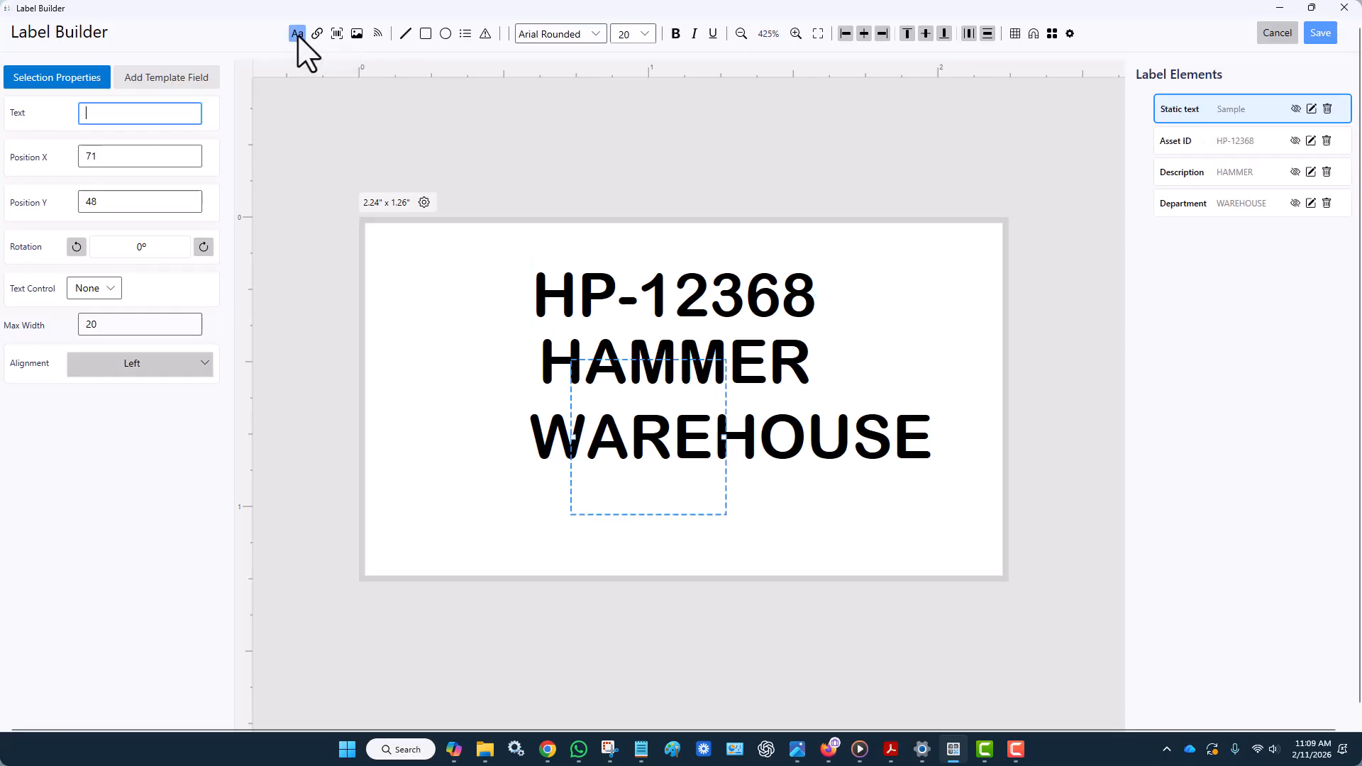
type("qqqqqq")
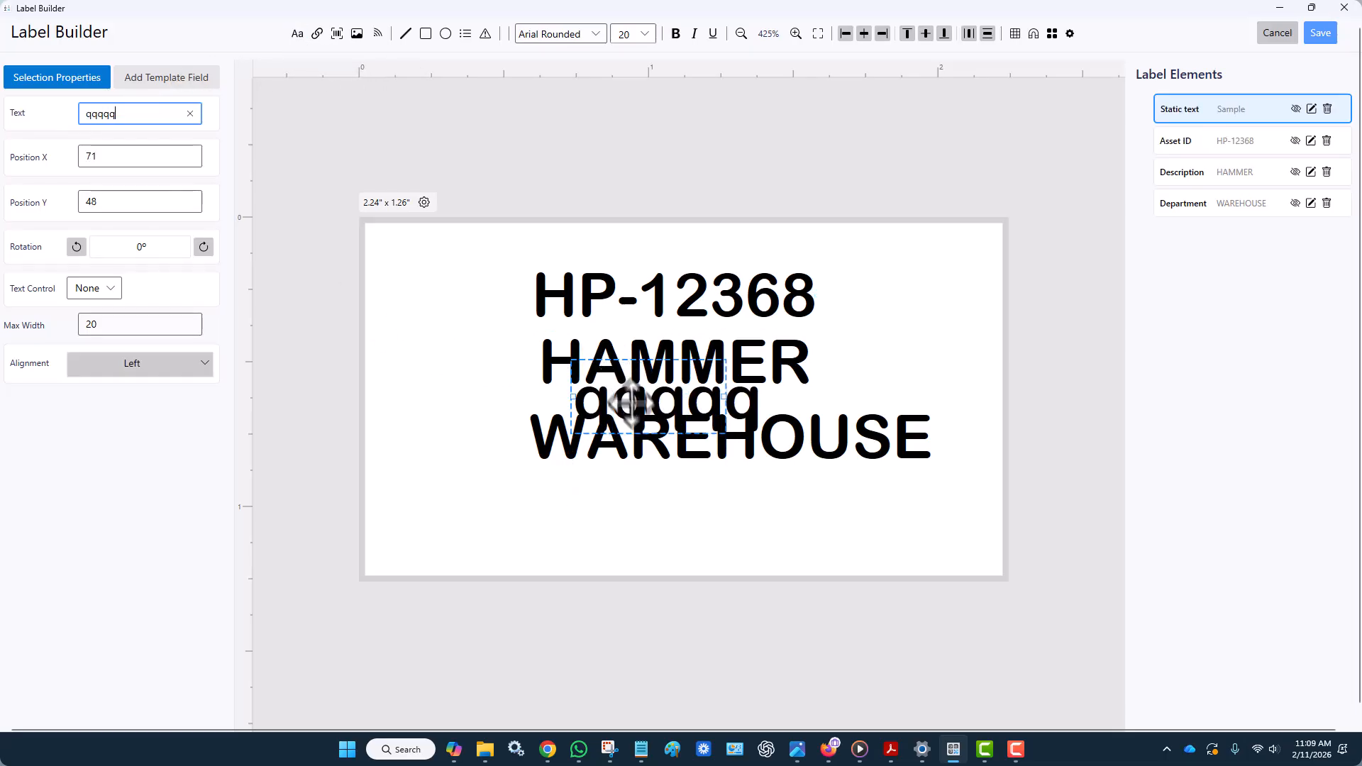
left_click_drag(627, 395, 615, 532)
type("qqqq")
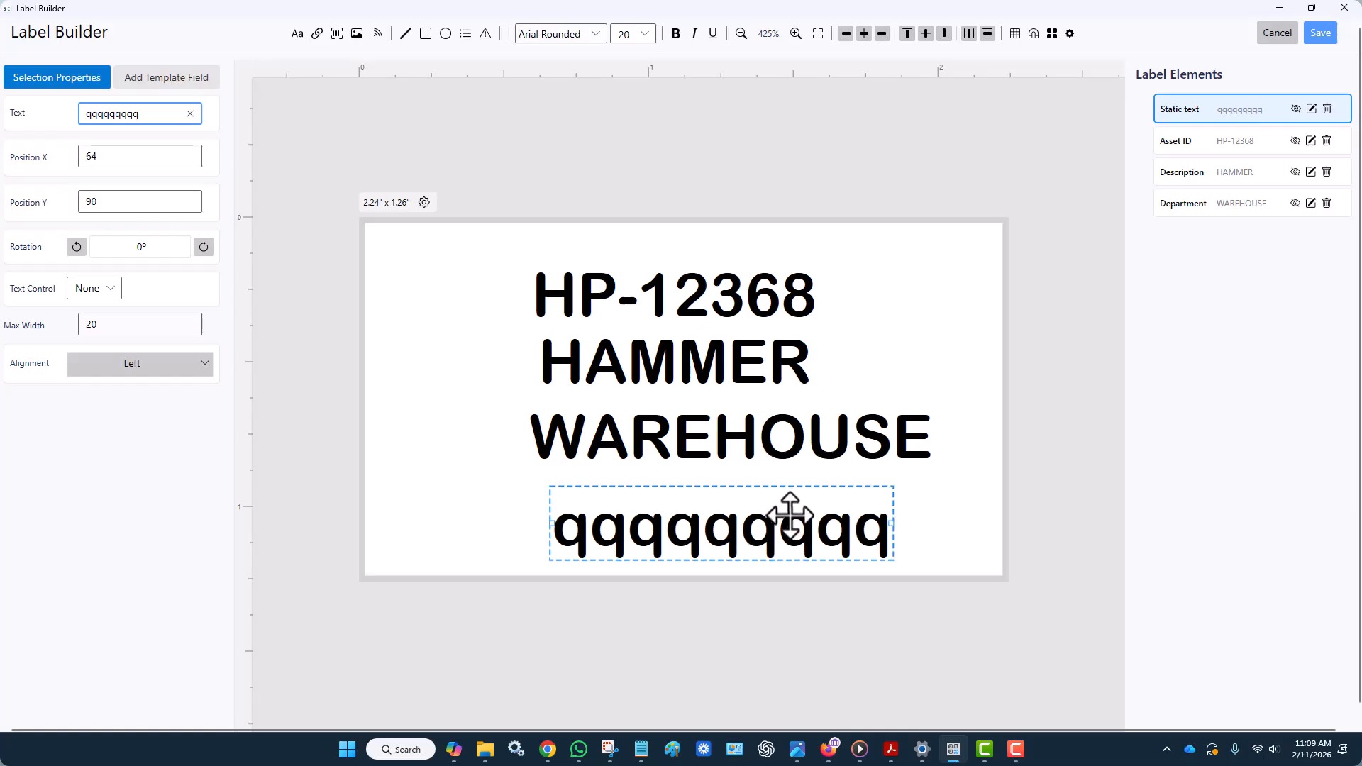
left_click(1327, 108)
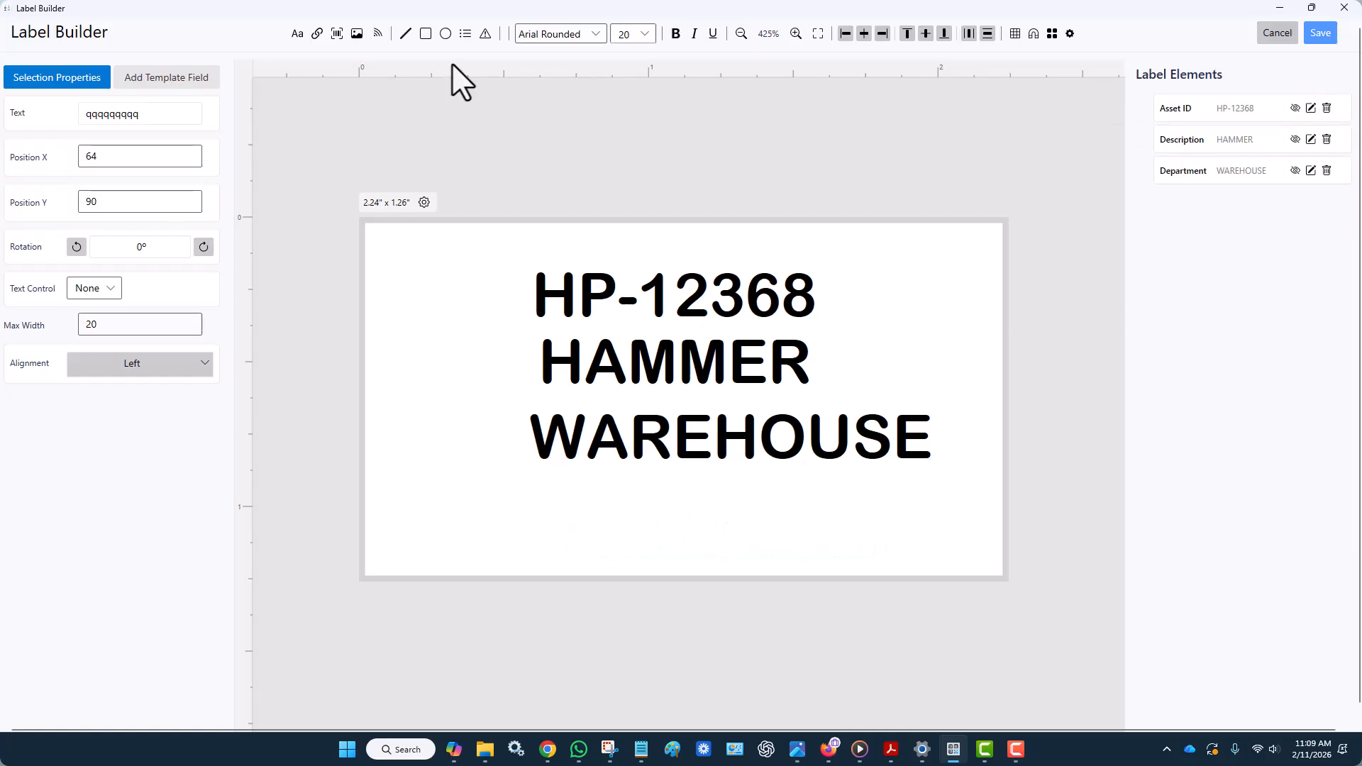
Review the barcode content options, including the barcode types and available fields, and close the dialog without saving
left_click(331, 41)
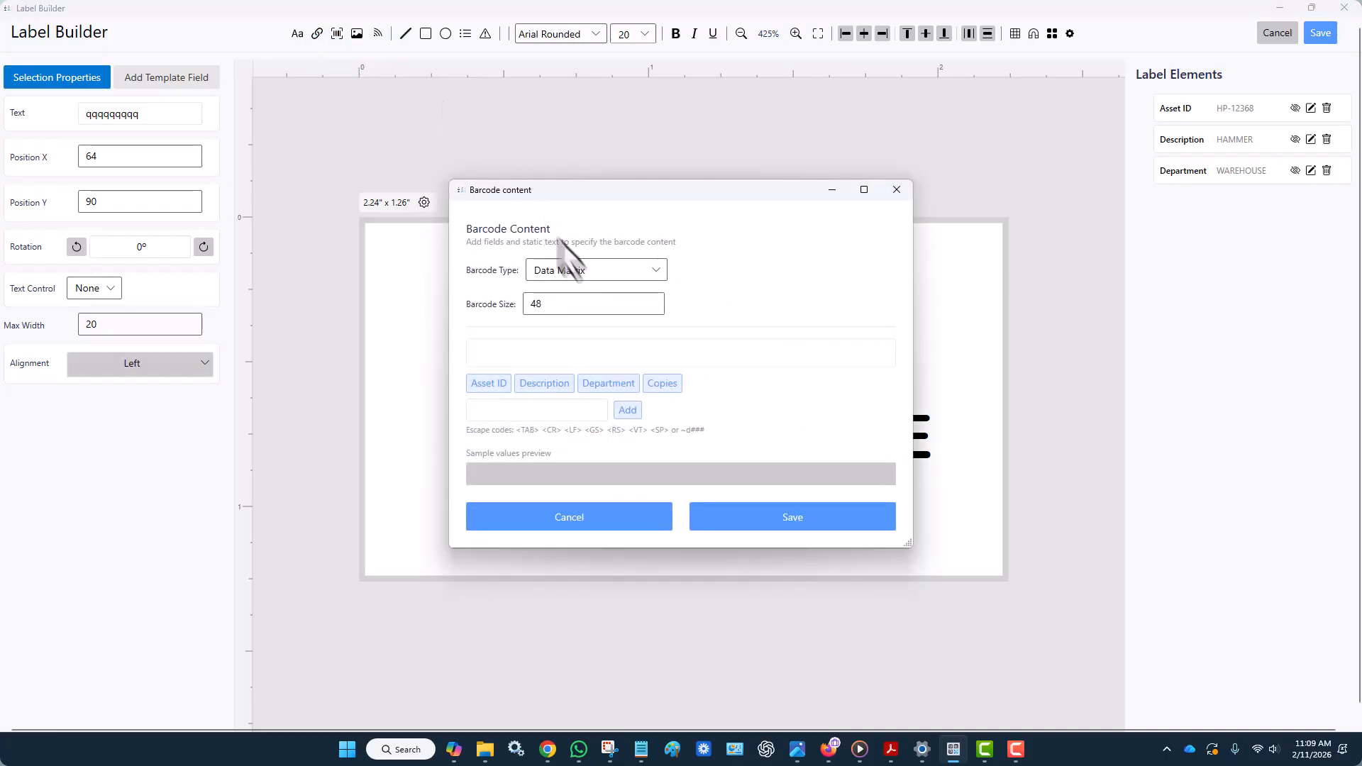
left_click(599, 276)
left_click(600, 276)
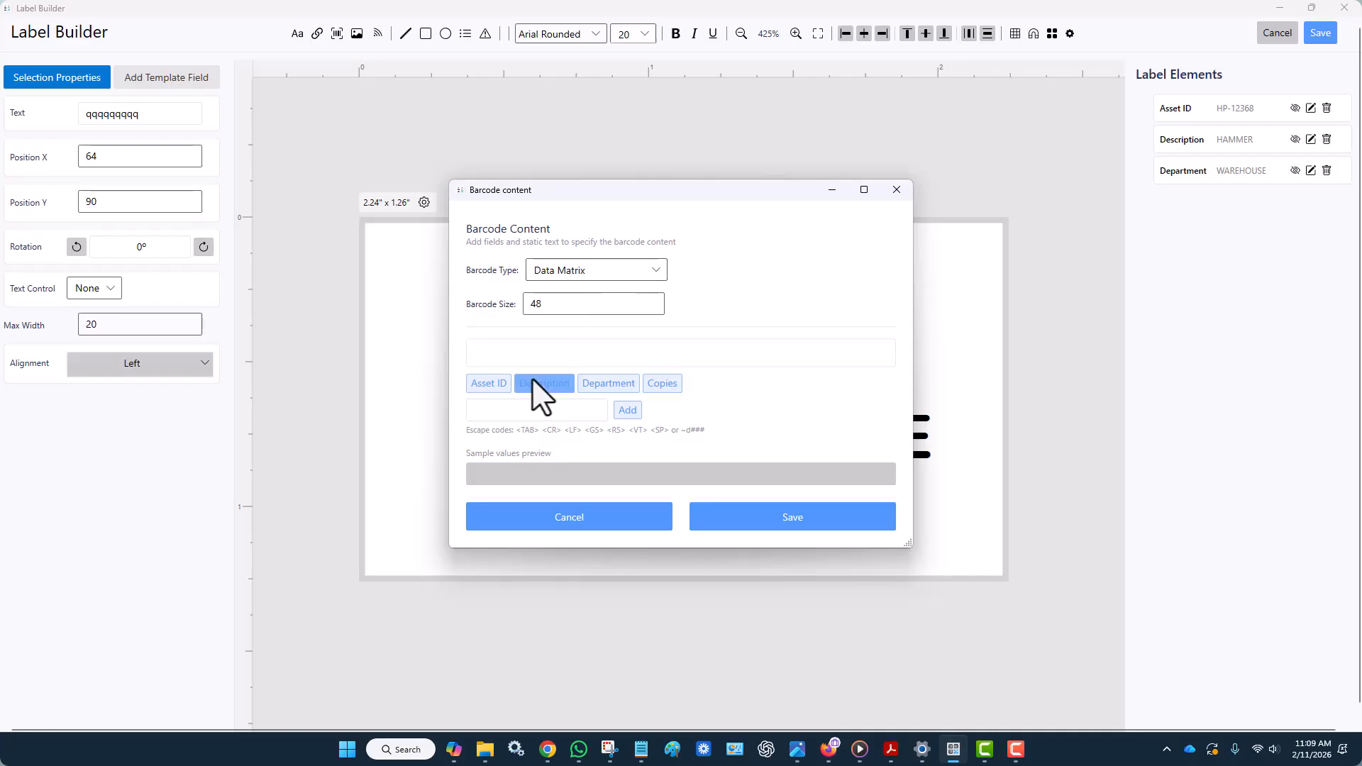
left_click_drag(533, 383, 760, 294)
left_click(896, 190)
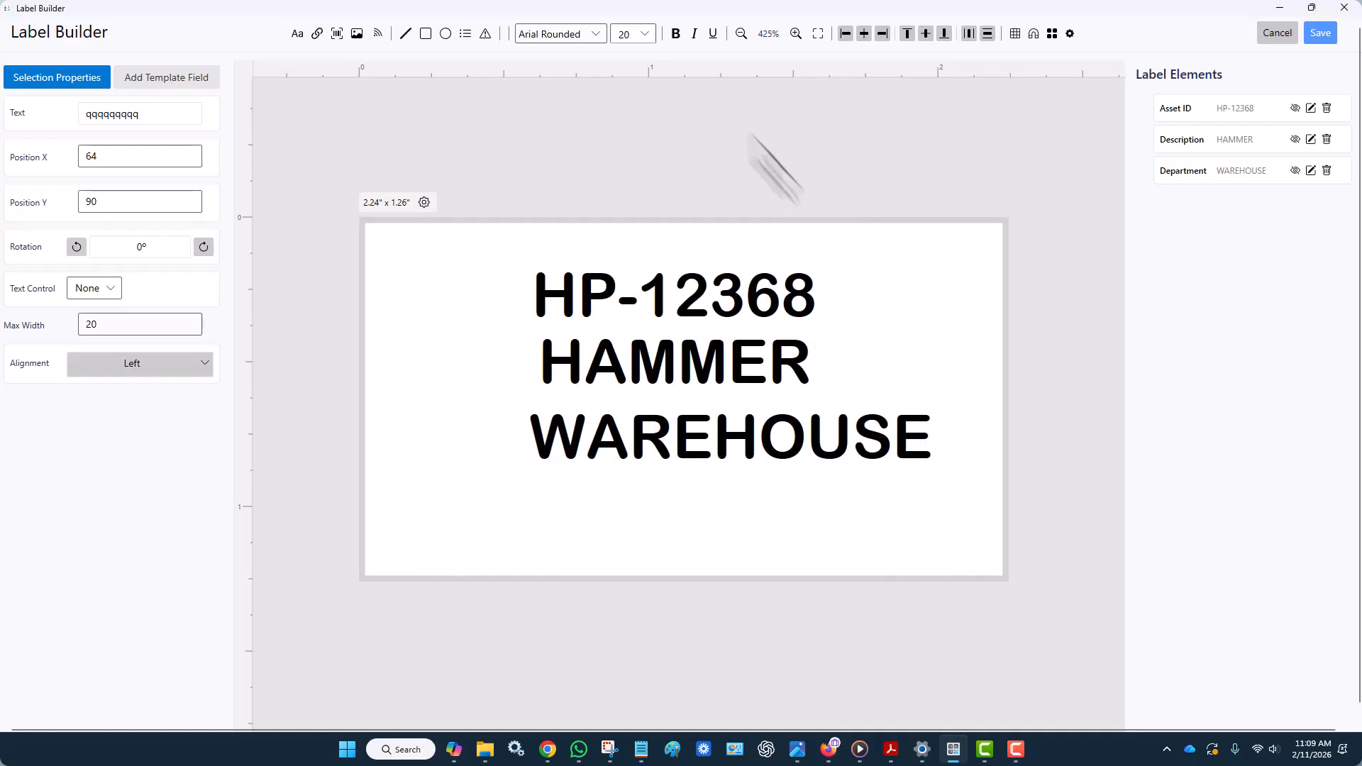
Insert the image logo square ish.png, shrink it to about 46%, move it to about X 71, Y 0, and delete it
left_click(358, 35)
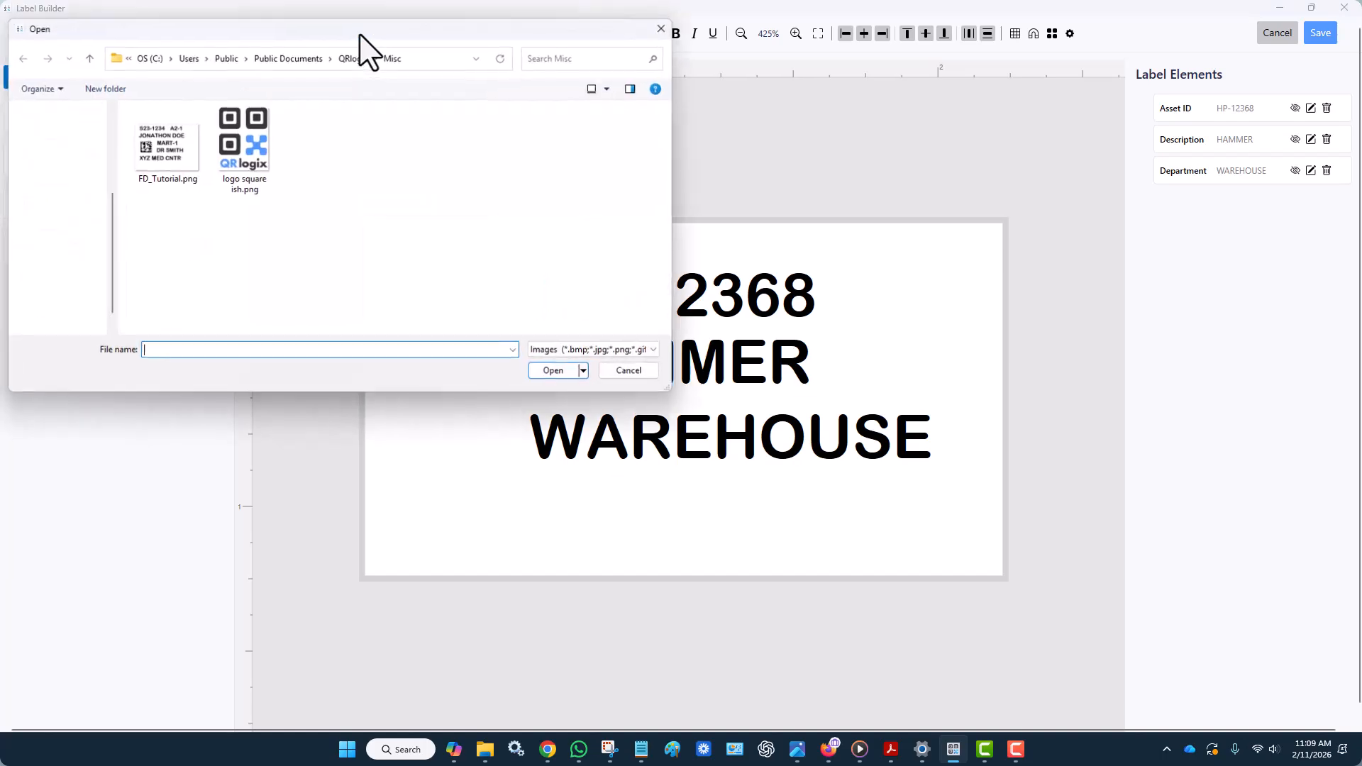
left_click(265, 176)
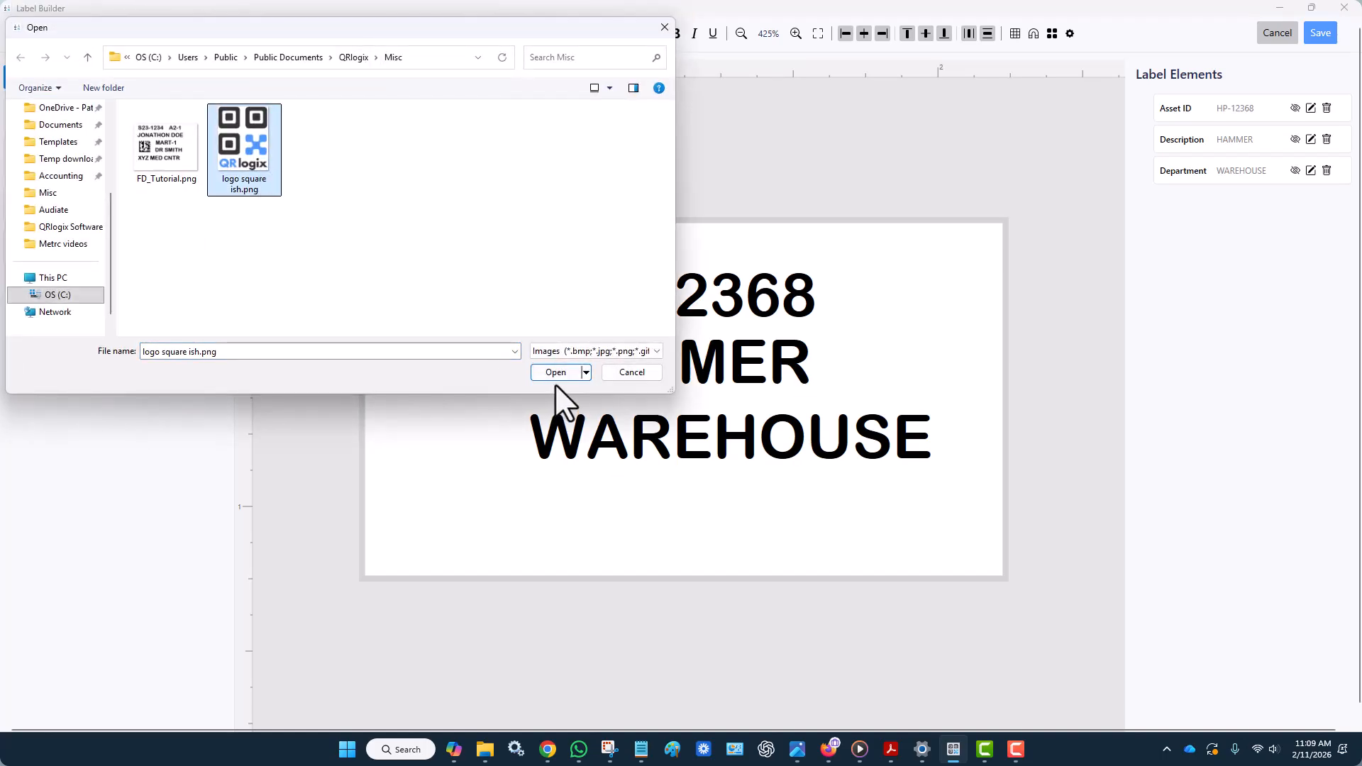
left_click(556, 372)
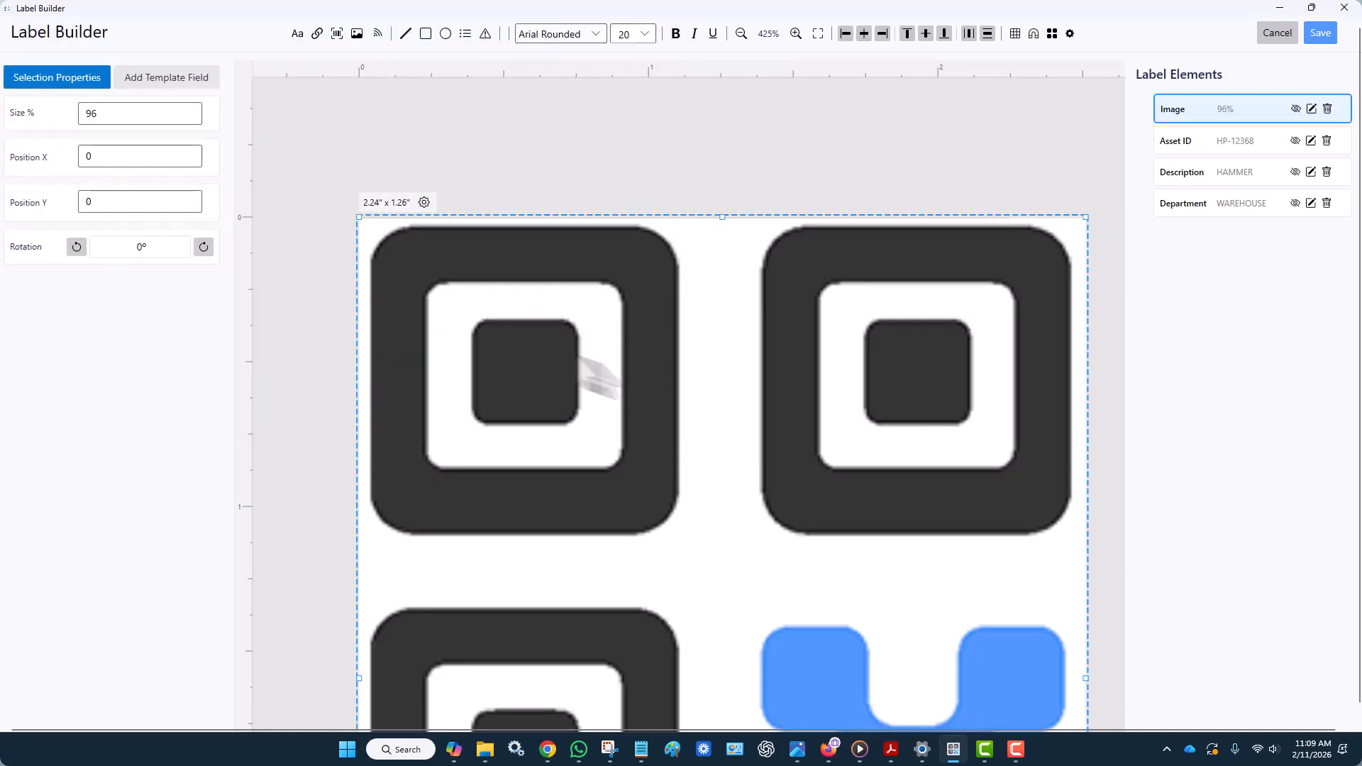
left_click_drag(358, 215, 532, 358)
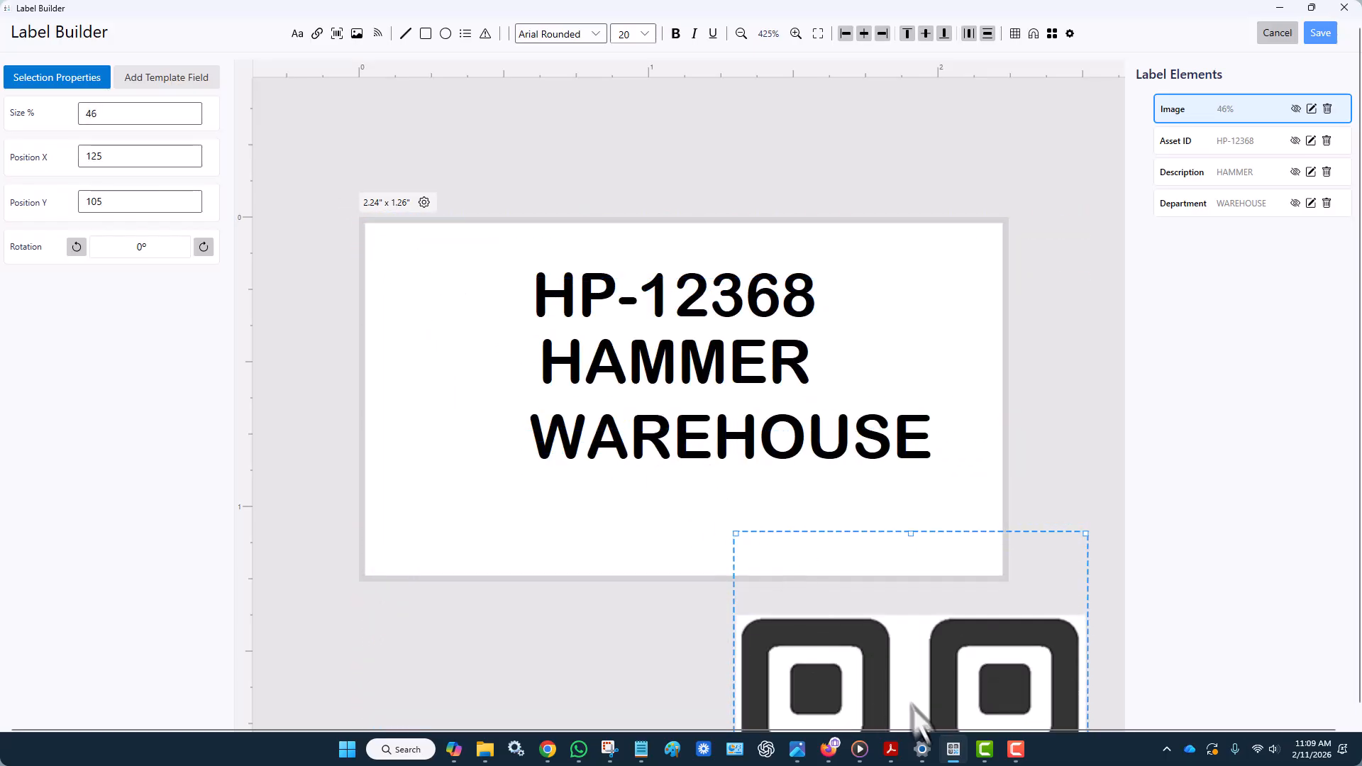
left_click_drag(912, 721, 759, 350)
left_click(1327, 109)
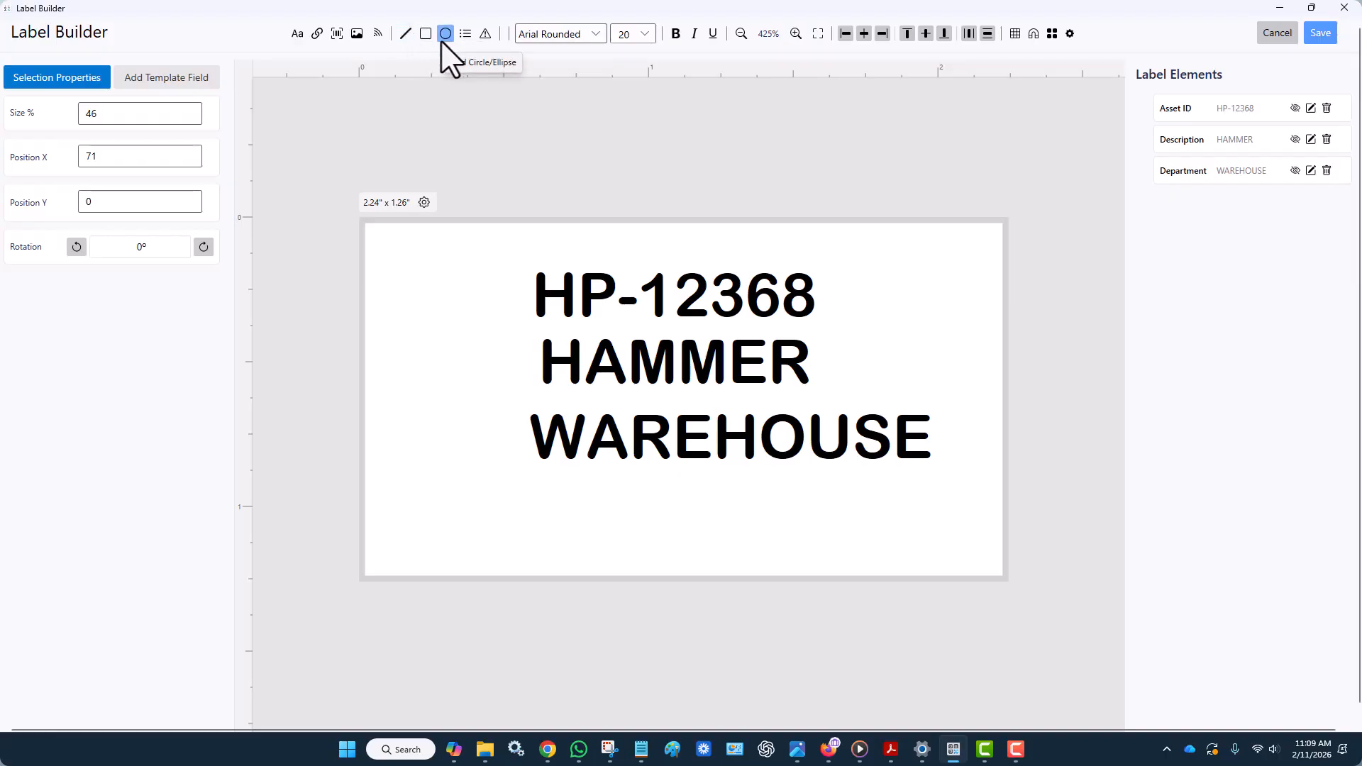
Add a Nutrition Panel element, move it to about X 27, Y 0, and delete it from the label
left_click(468, 34)
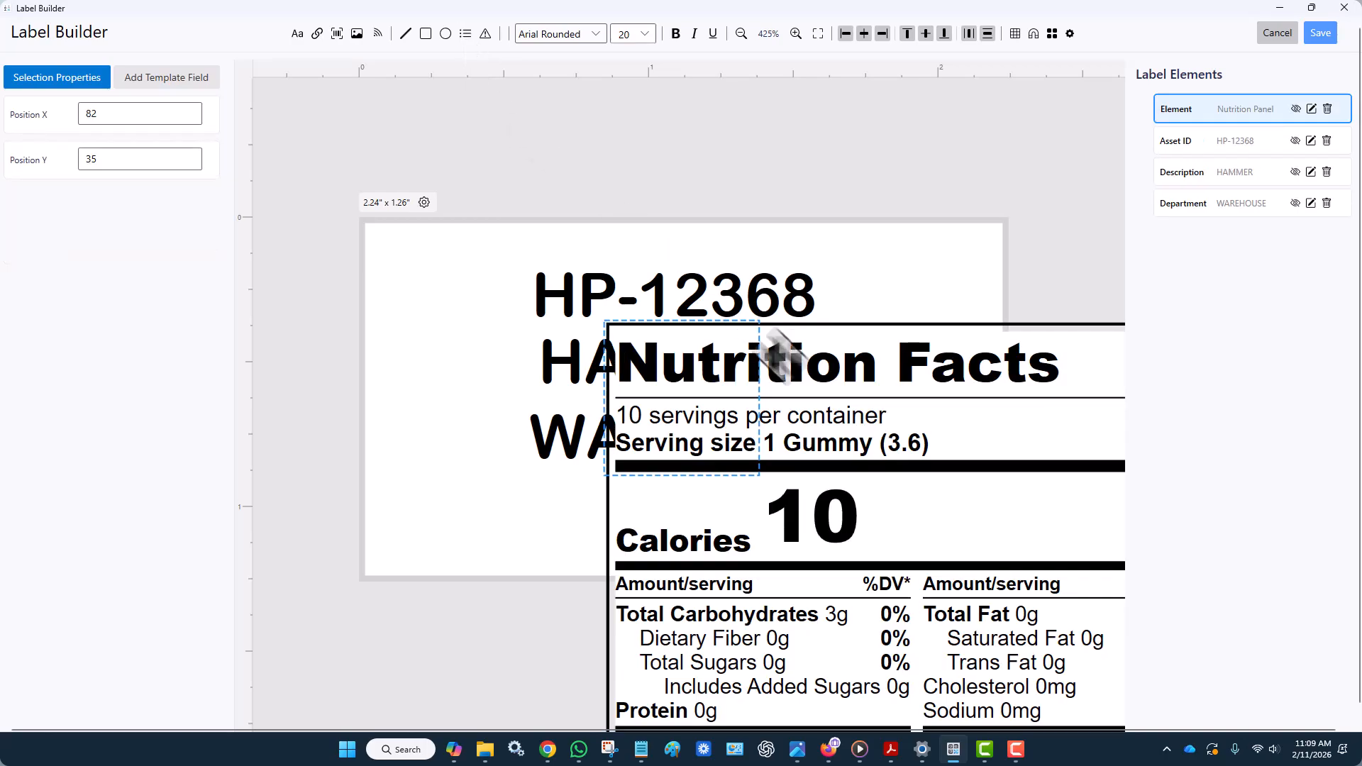
left_click_drag(780, 355, 669, 212)
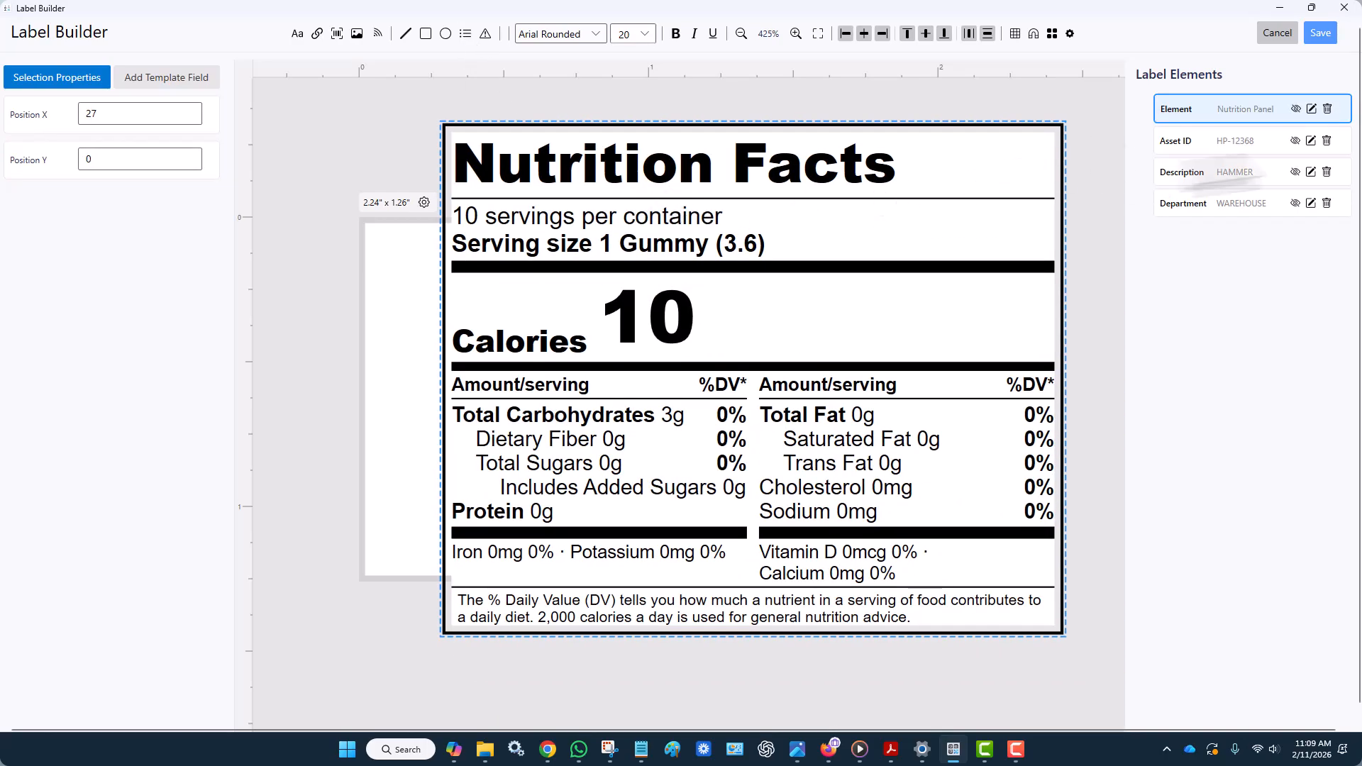
left_click(1326, 108)
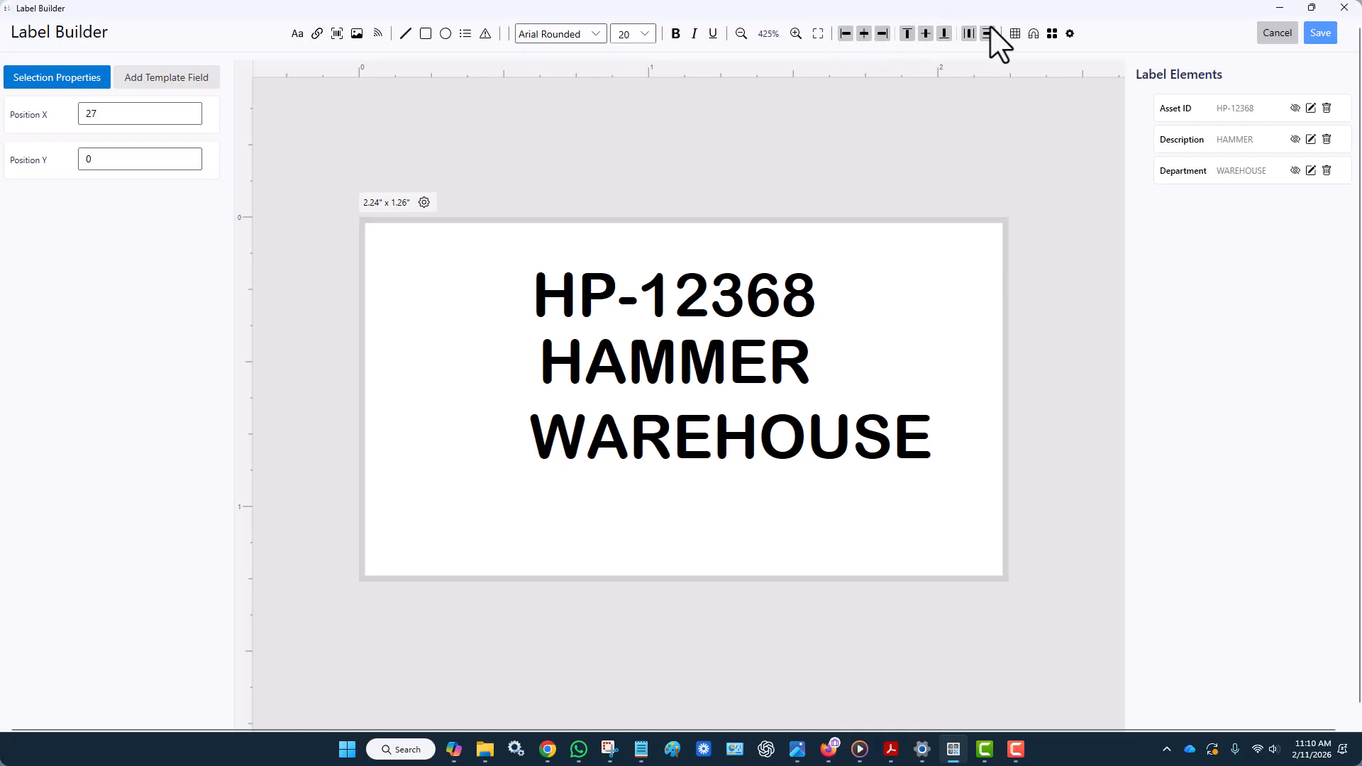
Align the Asset ID, Description and Department elements along their left edges and deselect them
left_click(725, 294)
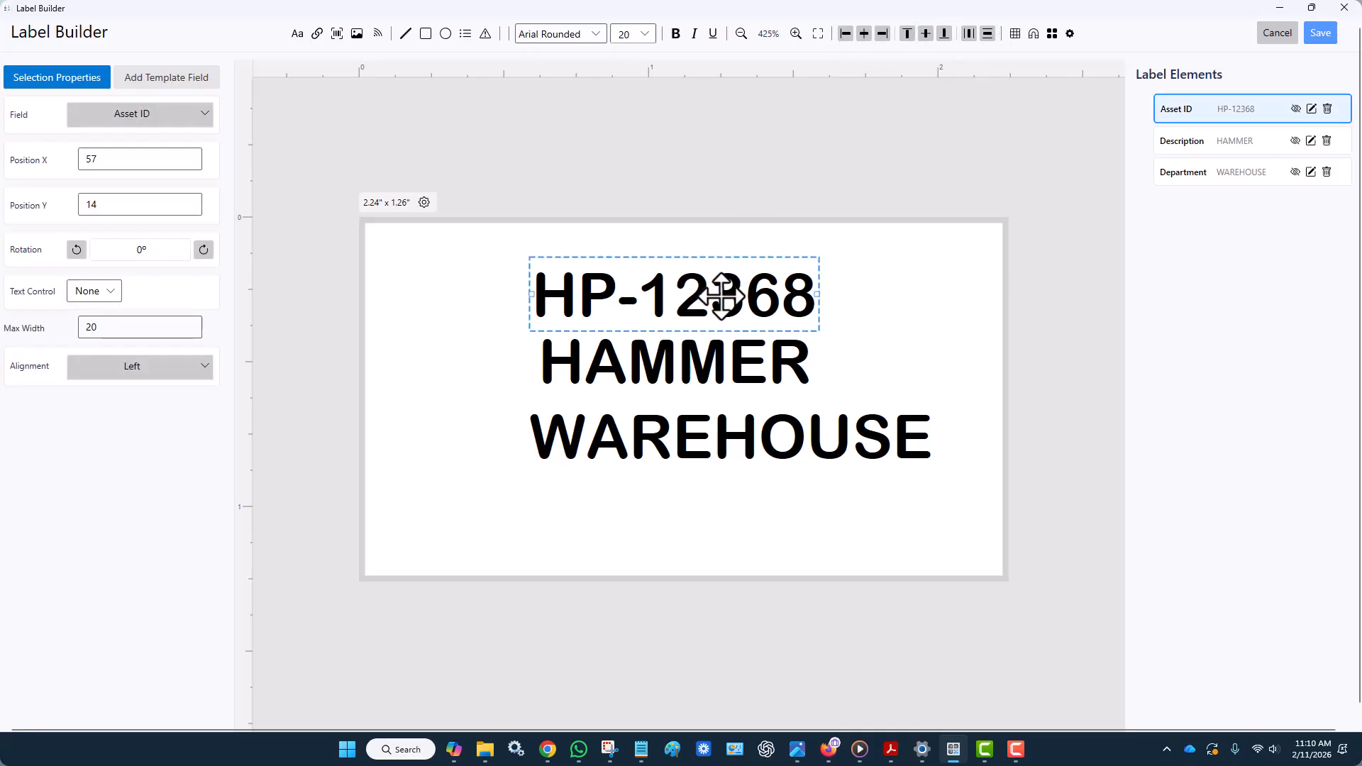
left_click(708, 365)
left_click(703, 430)
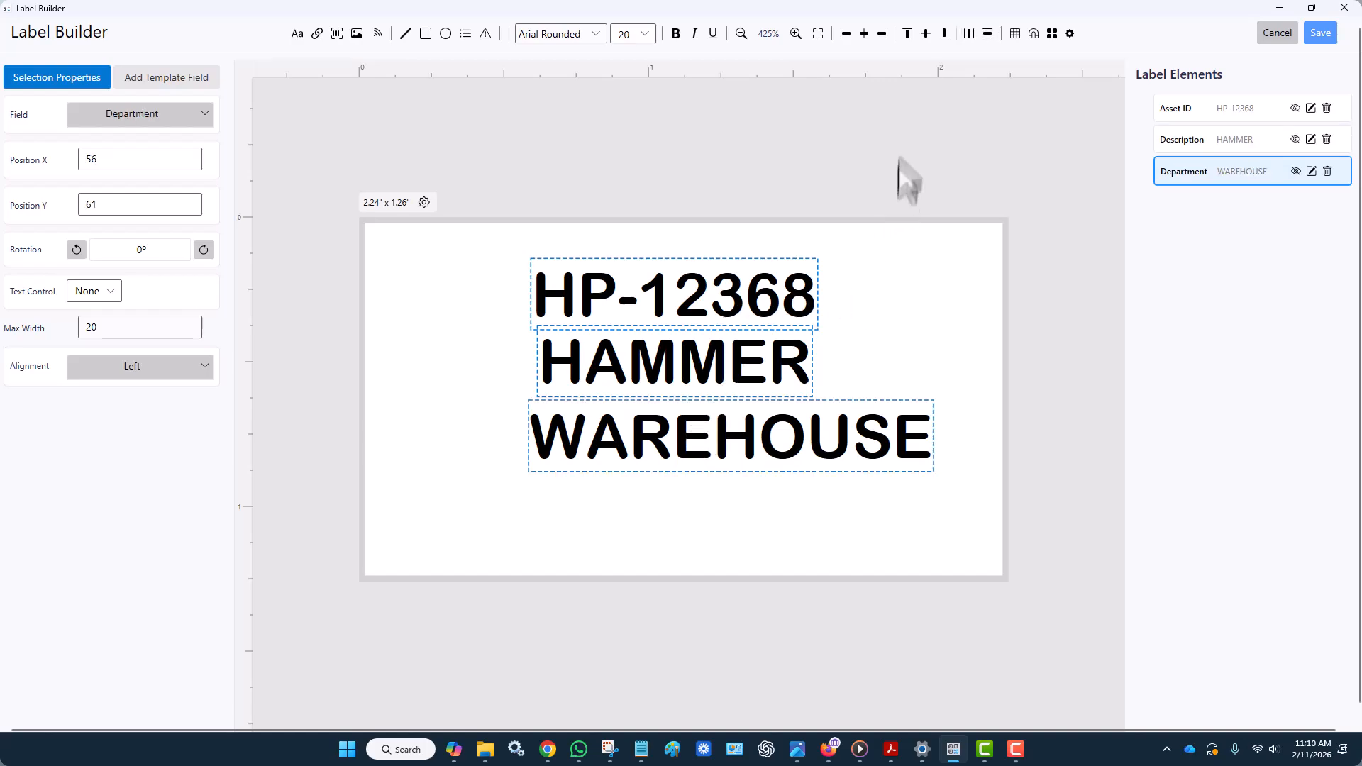
left_click(845, 33)
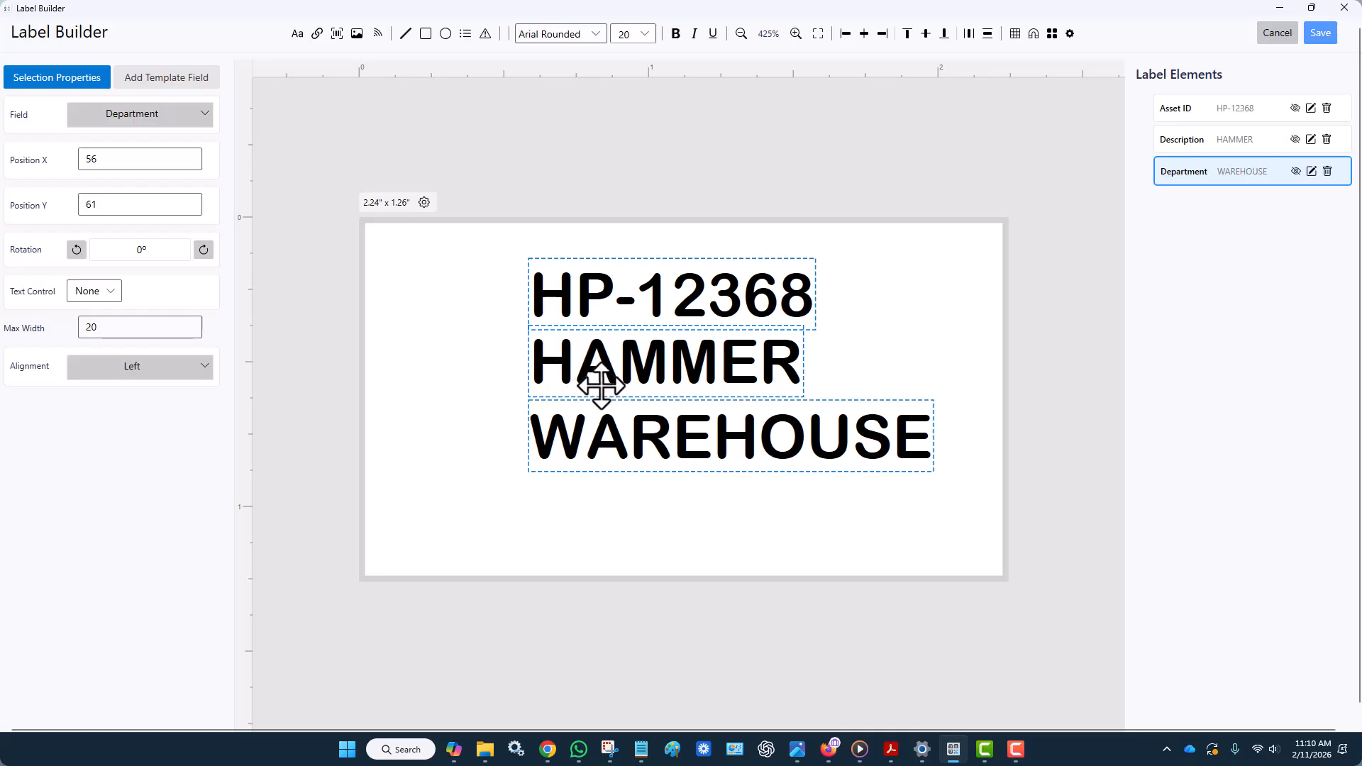
left_click(666, 389)
left_click(679, 427)
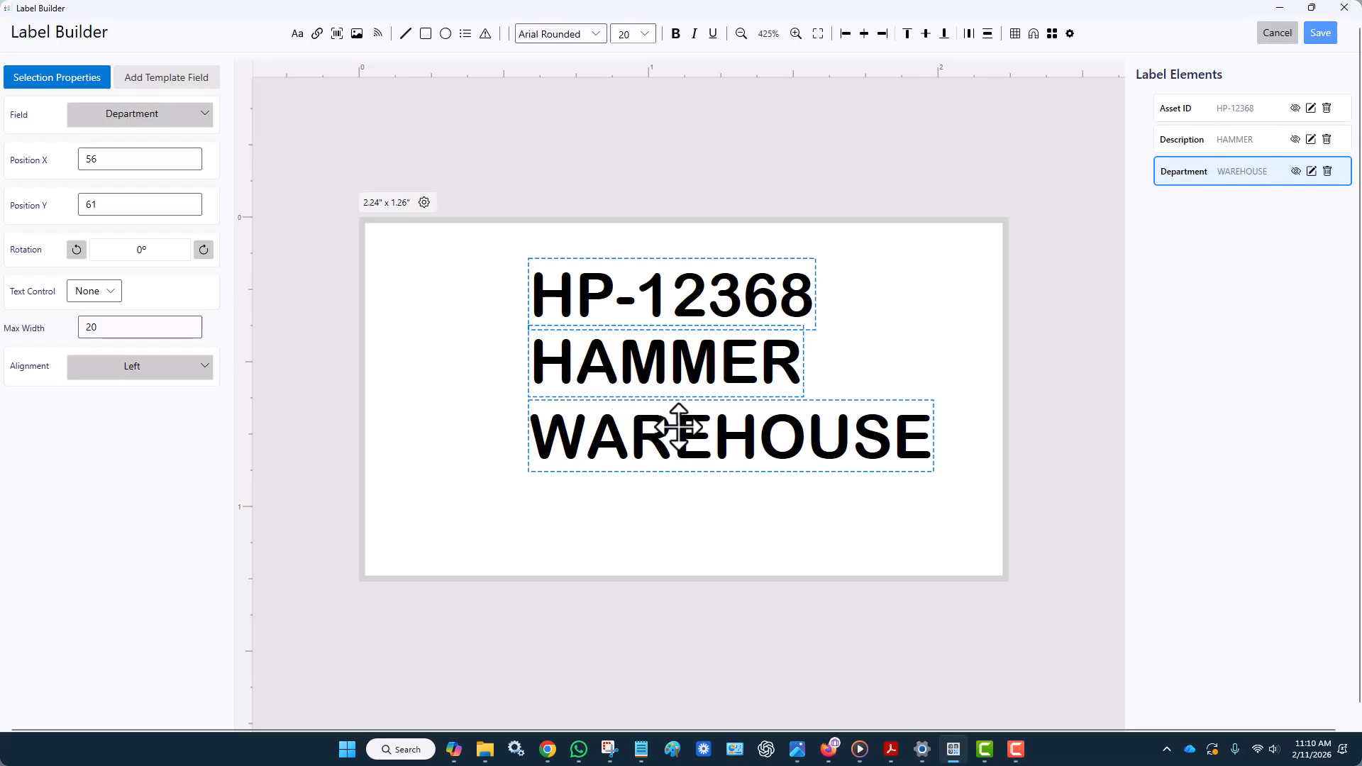
left_click(938, 376)
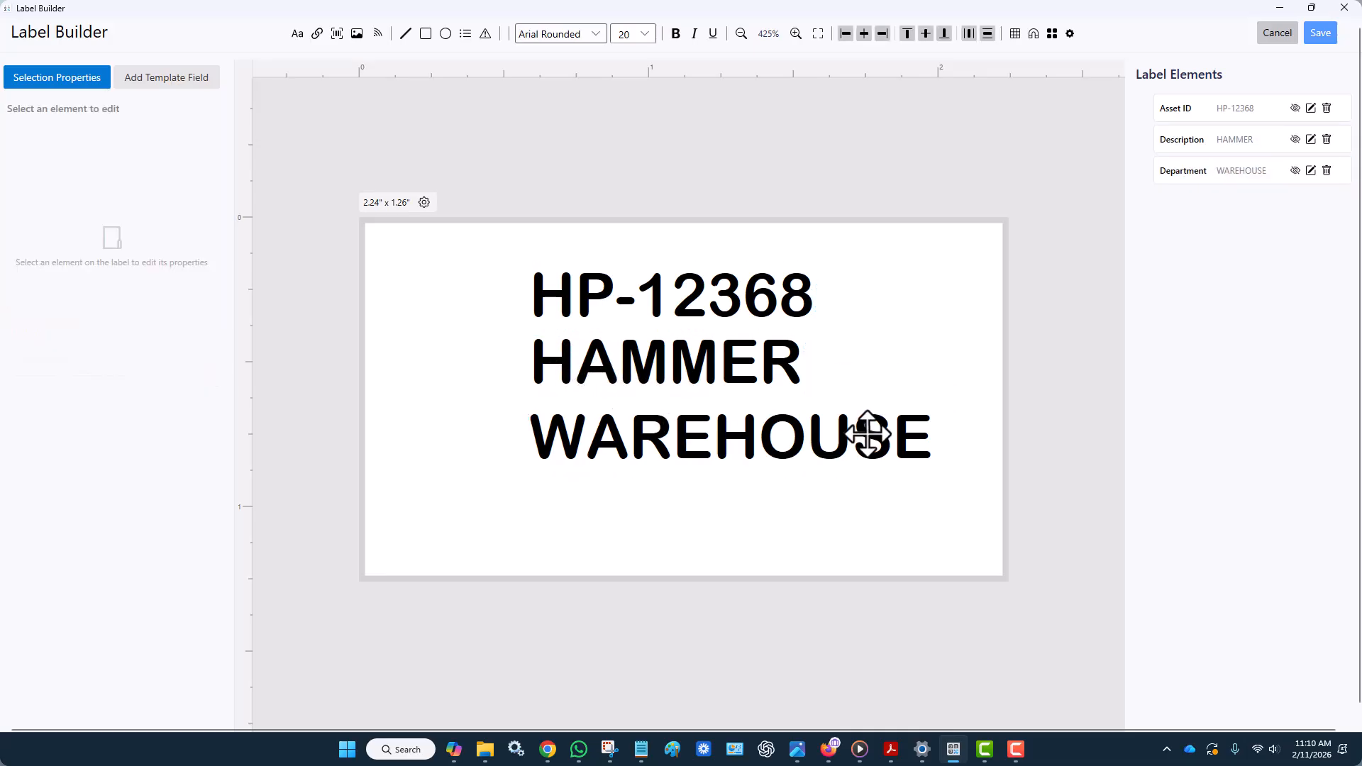
Move the Department element down to about X 56, Y 80 and distribute the three field elements evenly in the vertical direction
left_click_drag(870, 435, 864, 491)
left_click(738, 309)
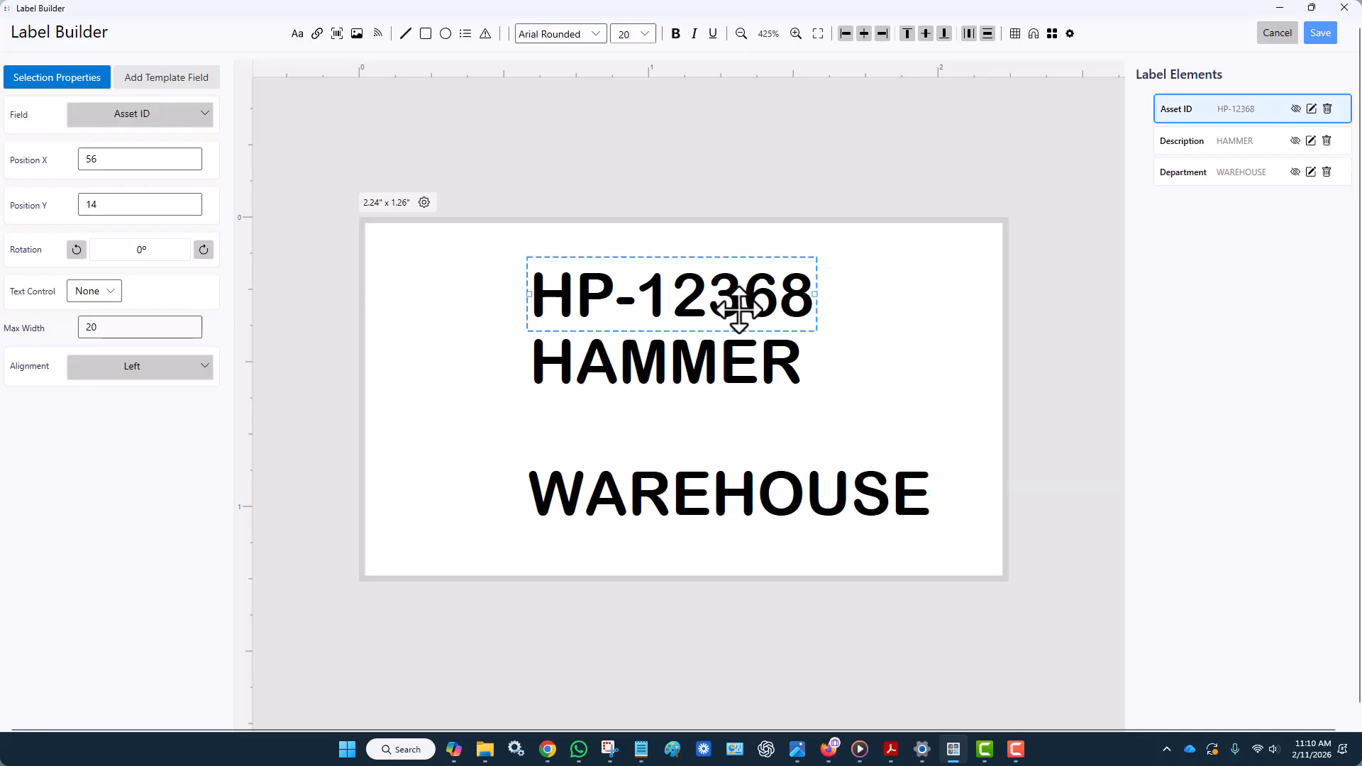
left_click(717, 365, "shift")
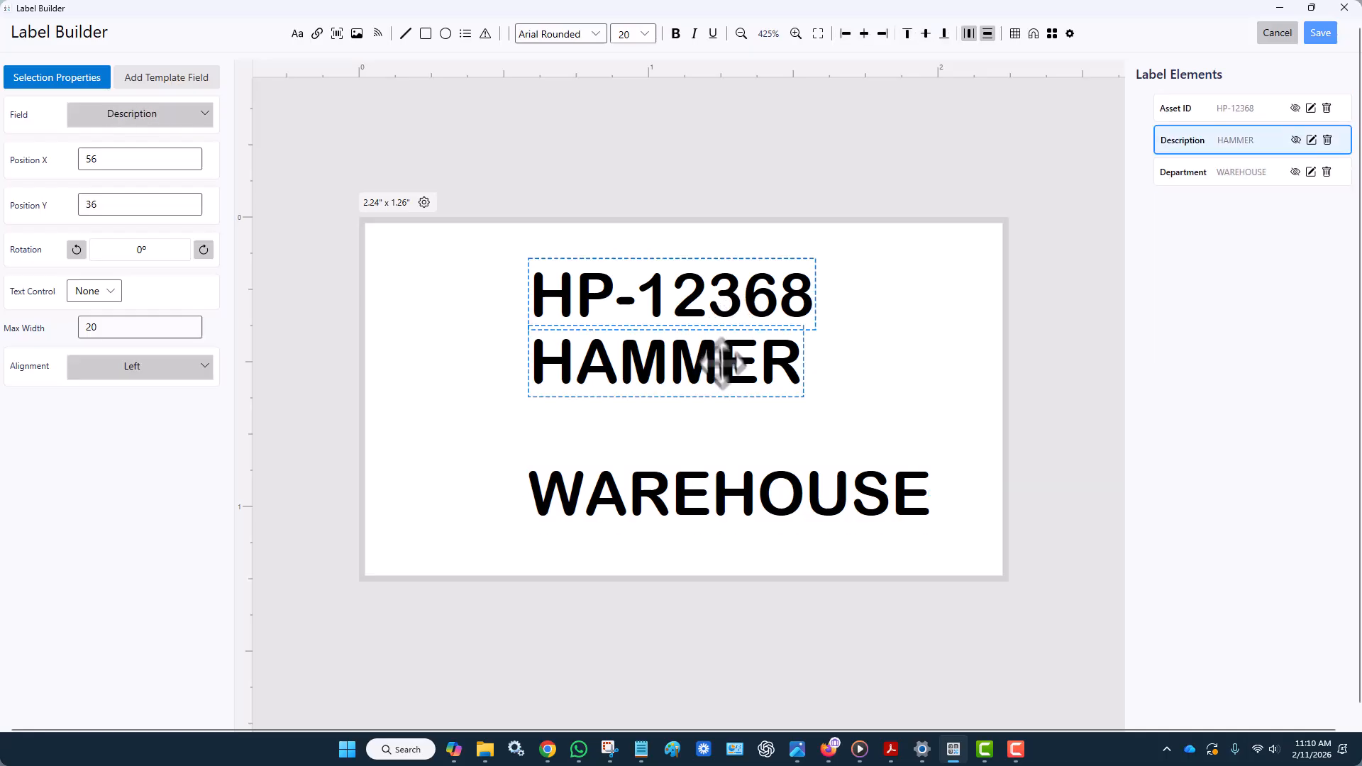
left_click(730, 500, "shift")
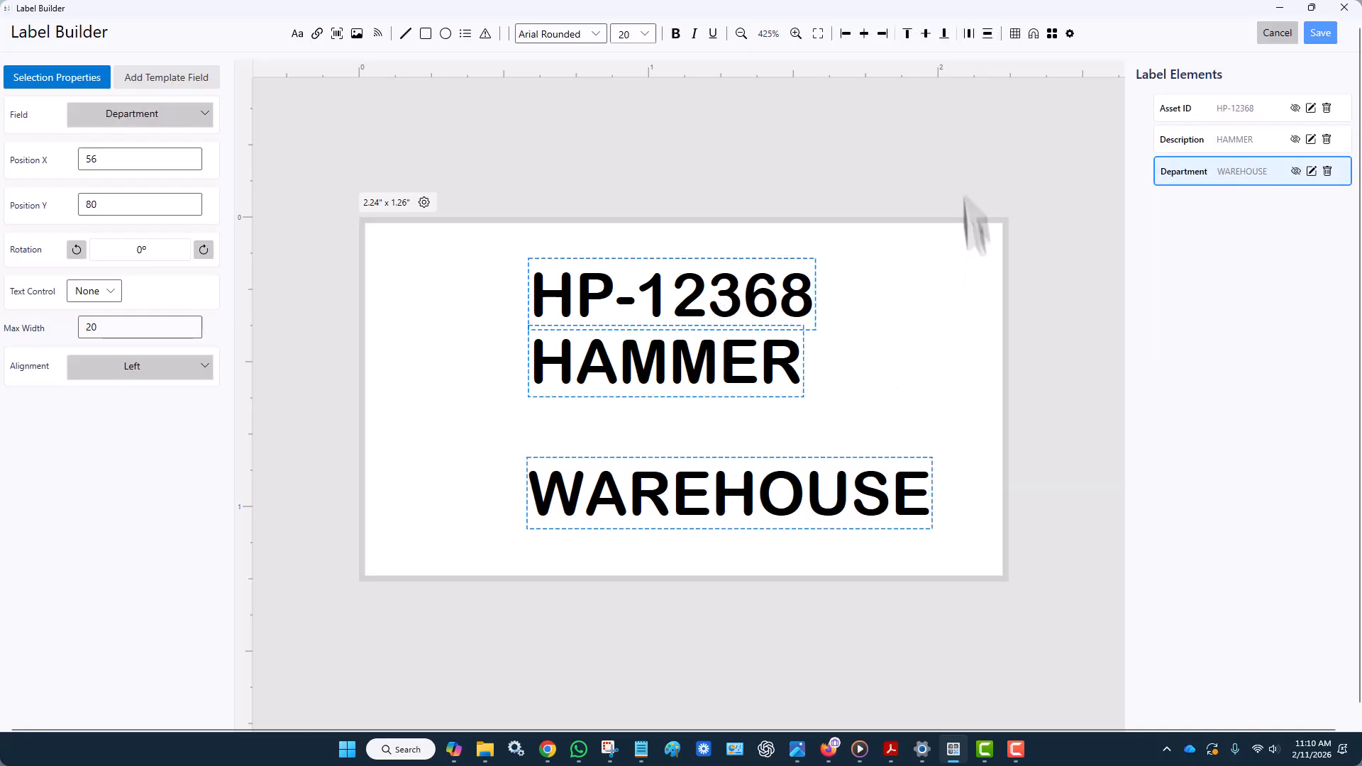
left_click(988, 34)
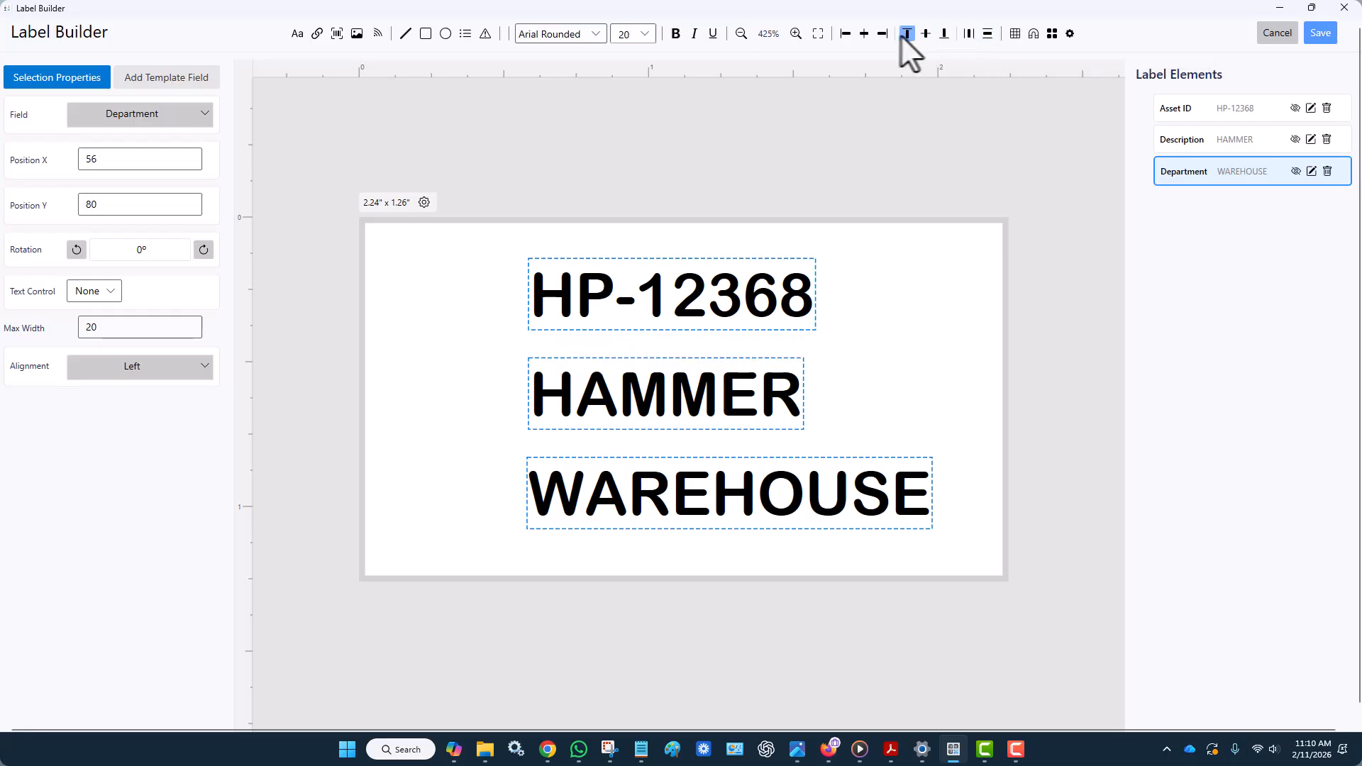
Try right alignment on the three field elements, then restore their left alignment and deselect them
left_click(882, 33)
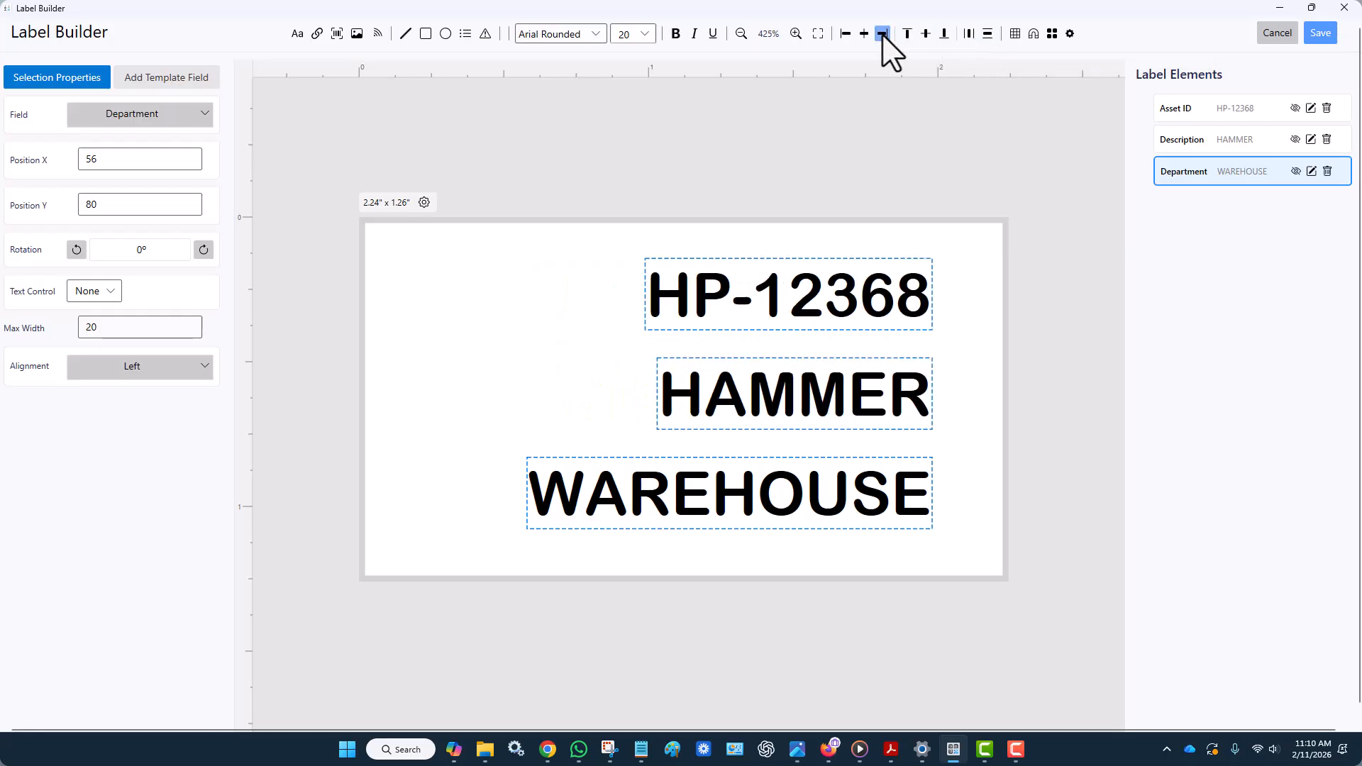
left_click(845, 33)
left_click(836, 165)
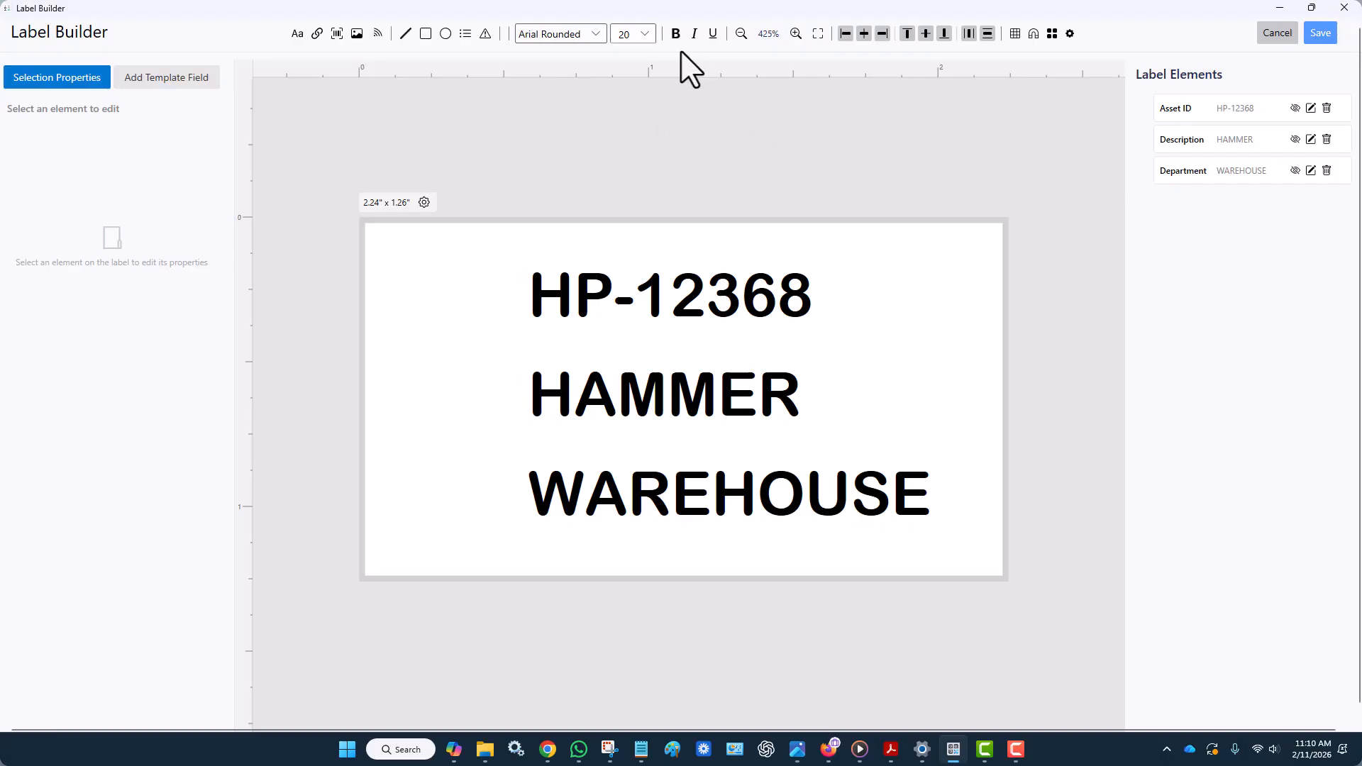
Add a concatenated element that combines the static text "ID: " with the Asset ID field
left_click(316, 34)
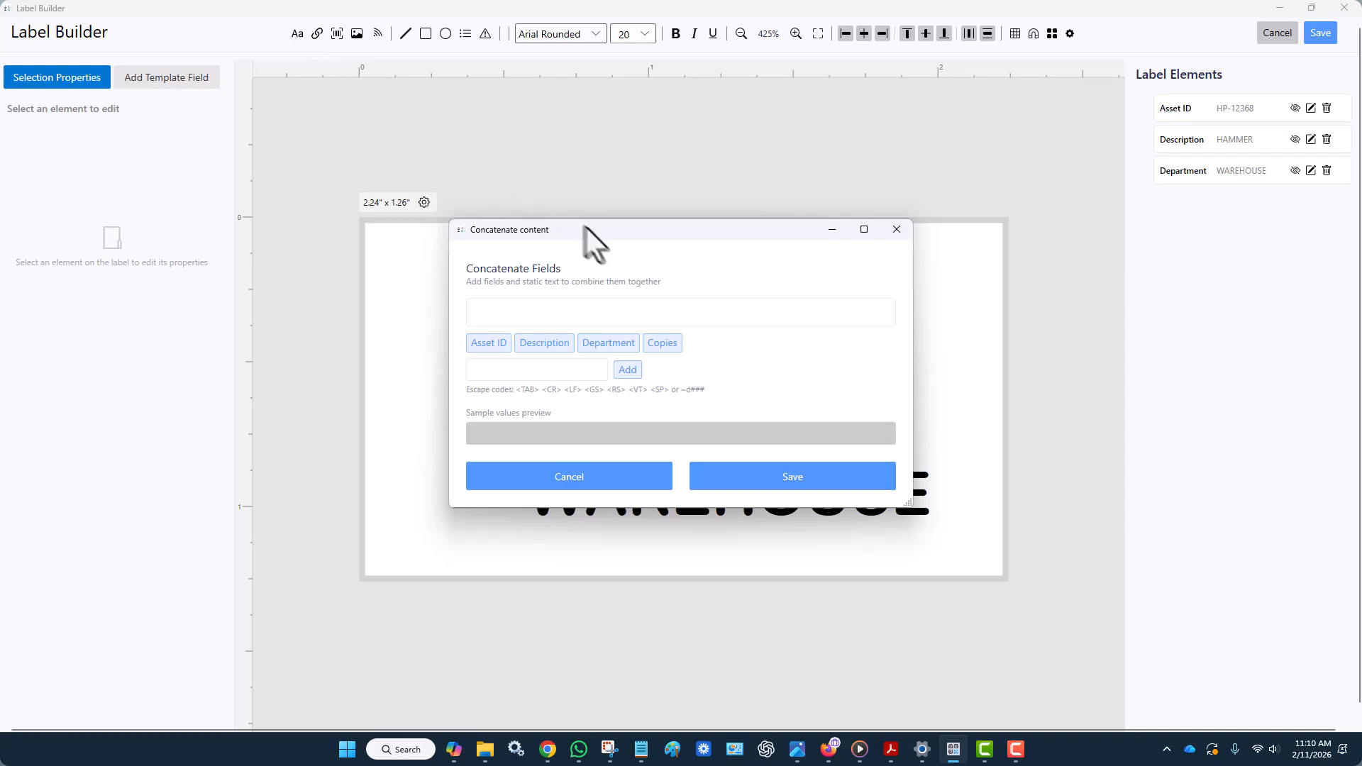
left_click_drag(611, 229, 729, 77)
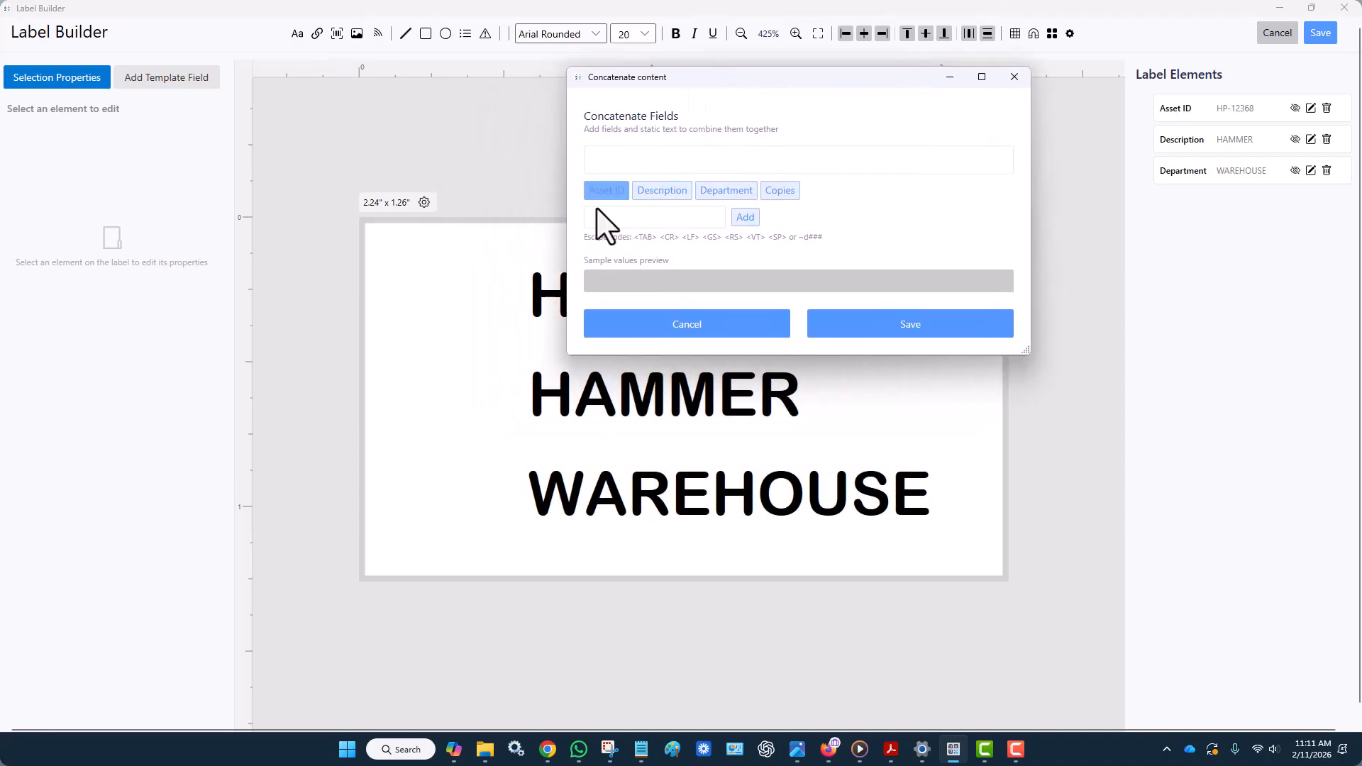
left_click(688, 221)
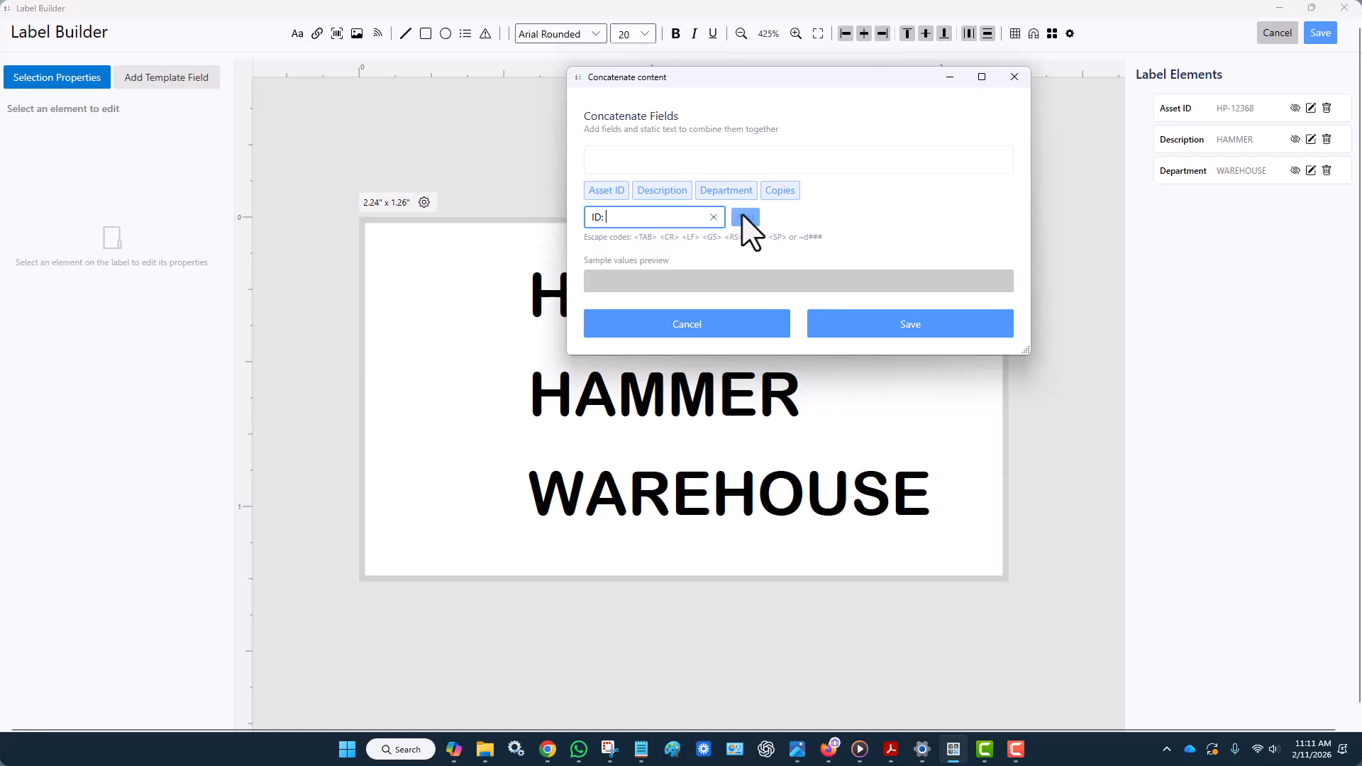
left_click(744, 218)
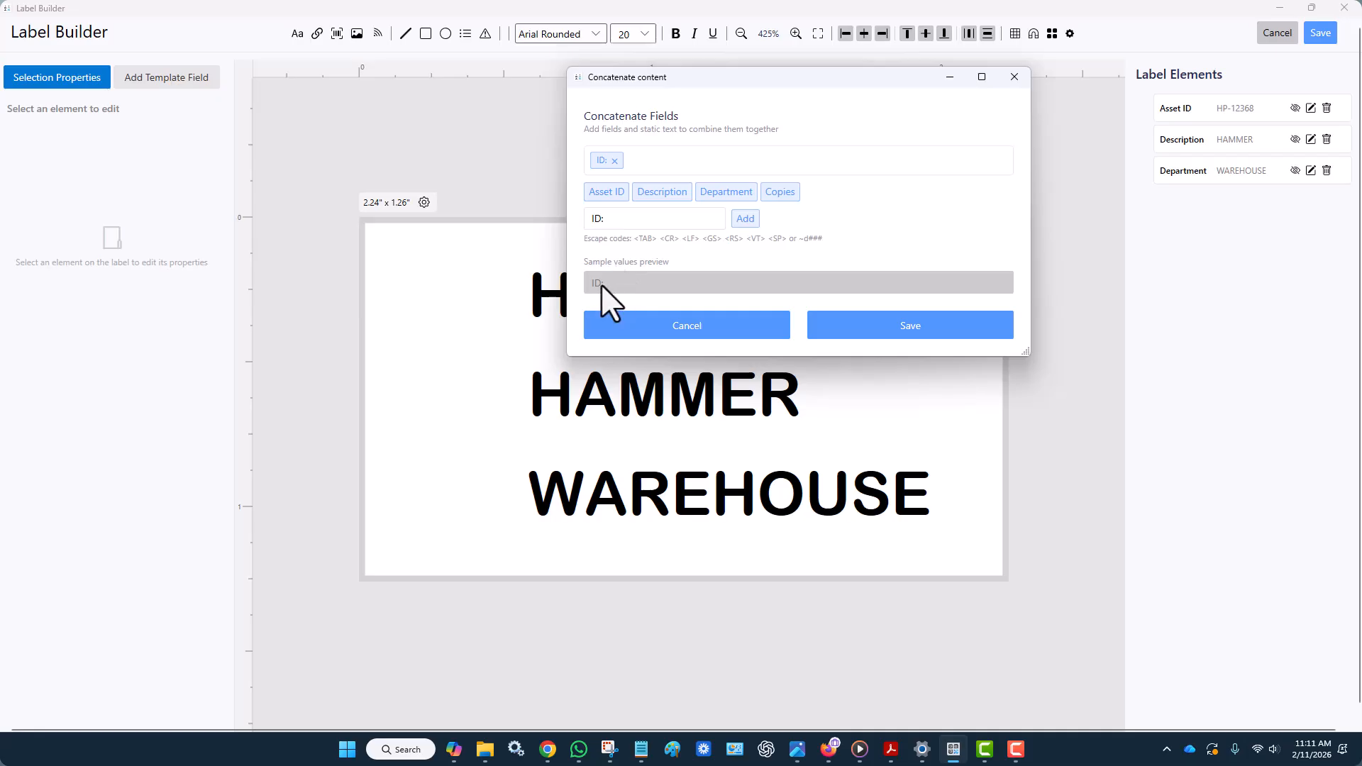
left_click(611, 192)
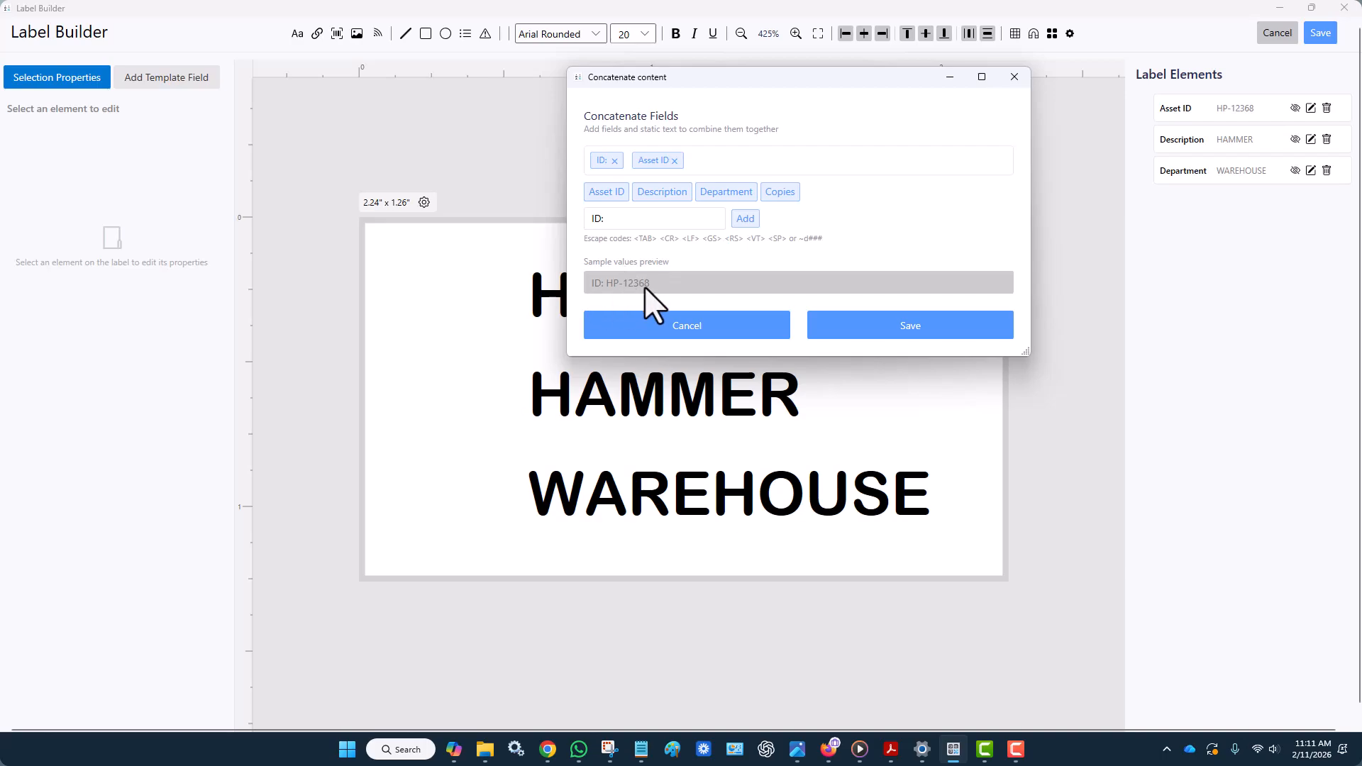
left_click(610, 219)
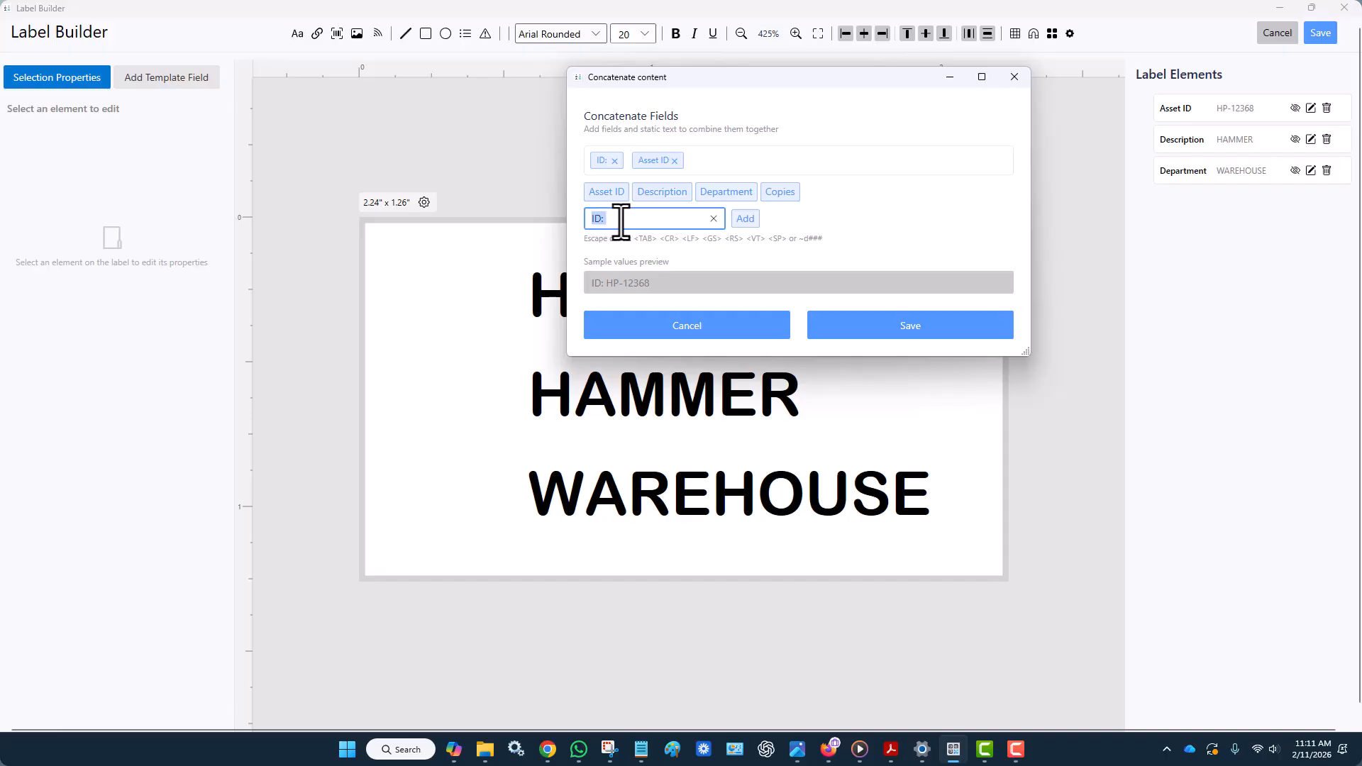
key("BackSpace")
left_click(896, 325)
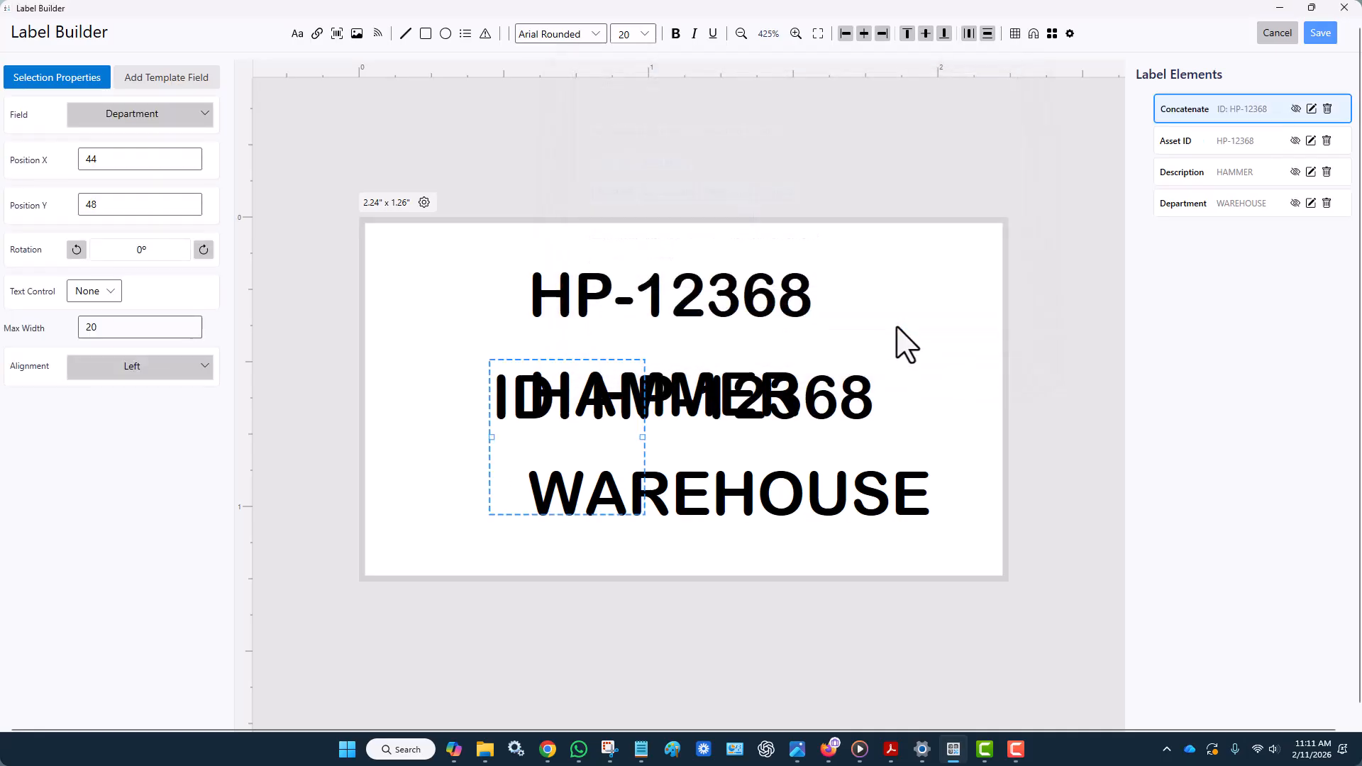
Delete the standalone Asset ID element and move the concatenated ID element into its place at about X 45, Y 10
left_click_drag(713, 389, 709, 218)
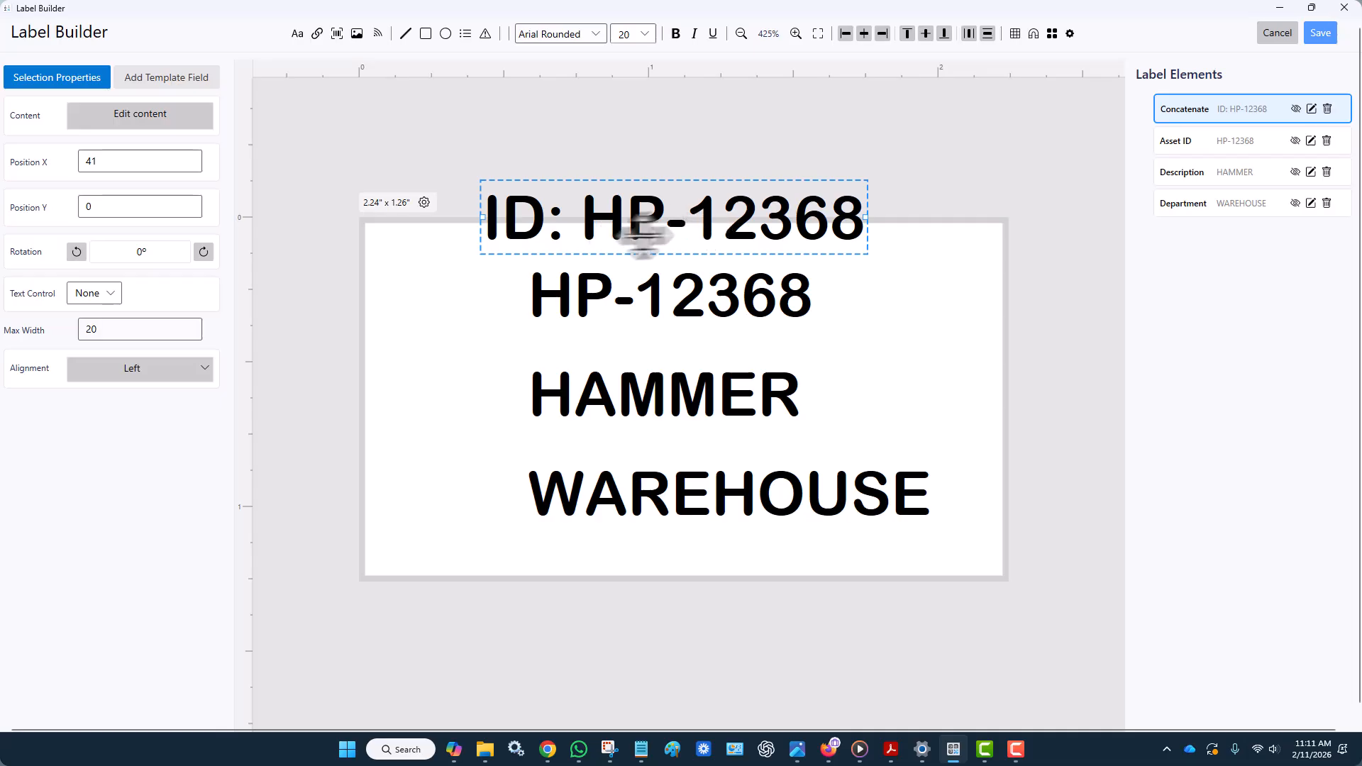
left_click(700, 308)
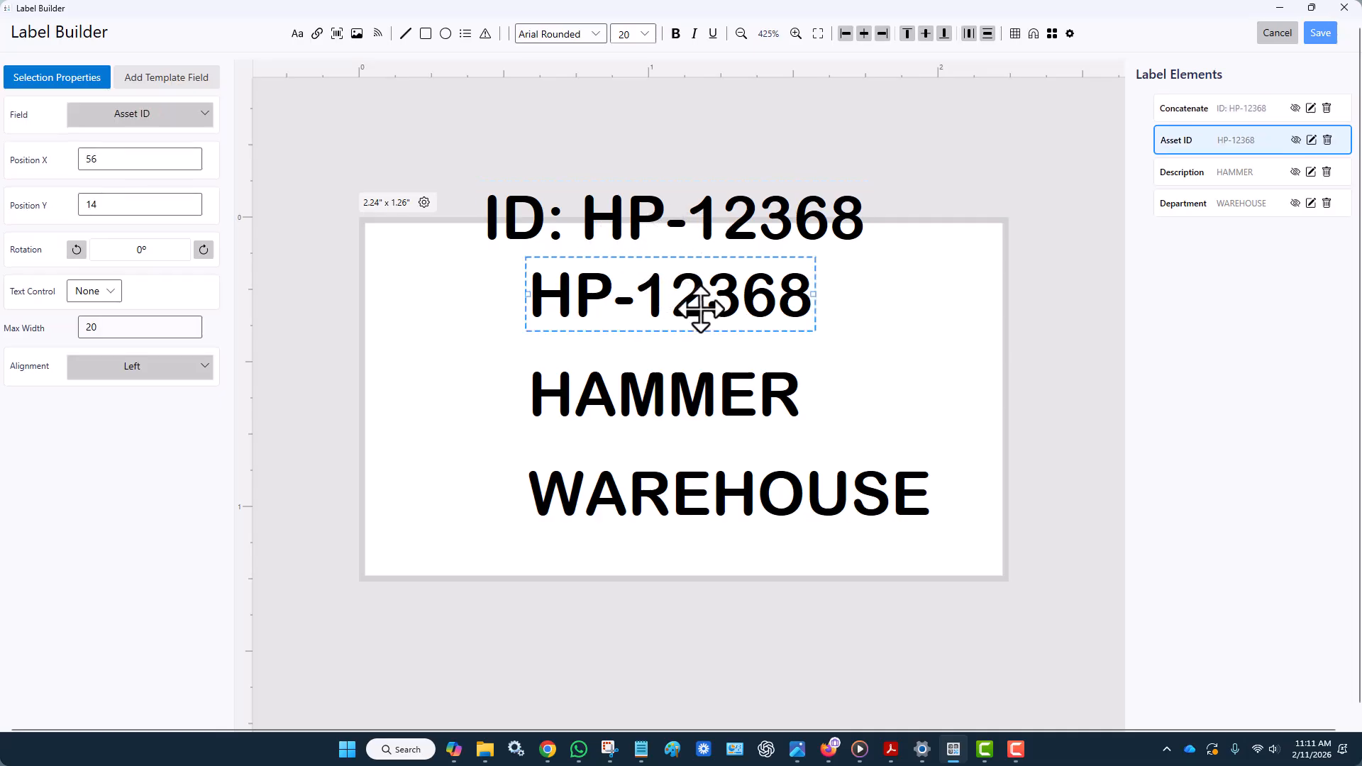
key("Delete")
left_click_drag(745, 221, 759, 286)
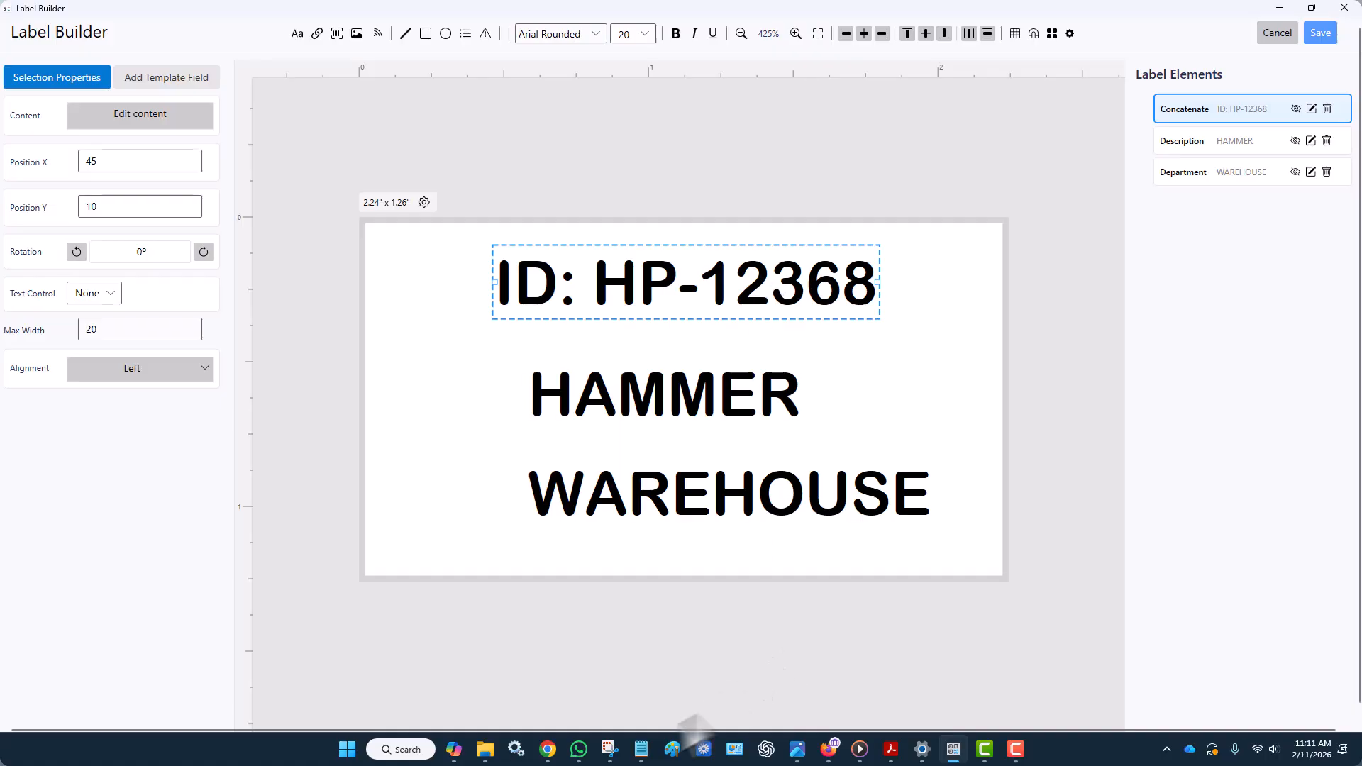
Check the Asset tag.jpg sample, then move Description to about X 58, Y 39 and Department to about X 62, Y 62
left_click(797, 749)
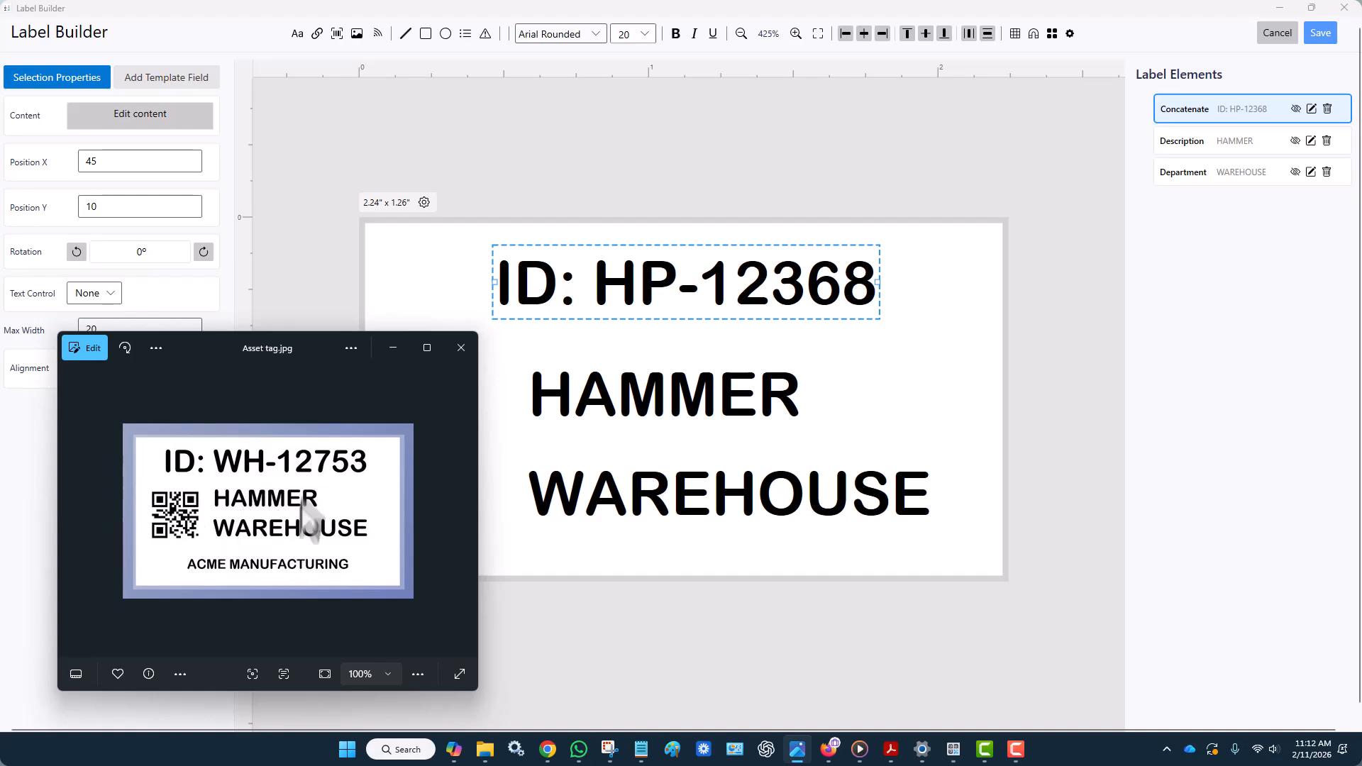
left_click(390, 347)
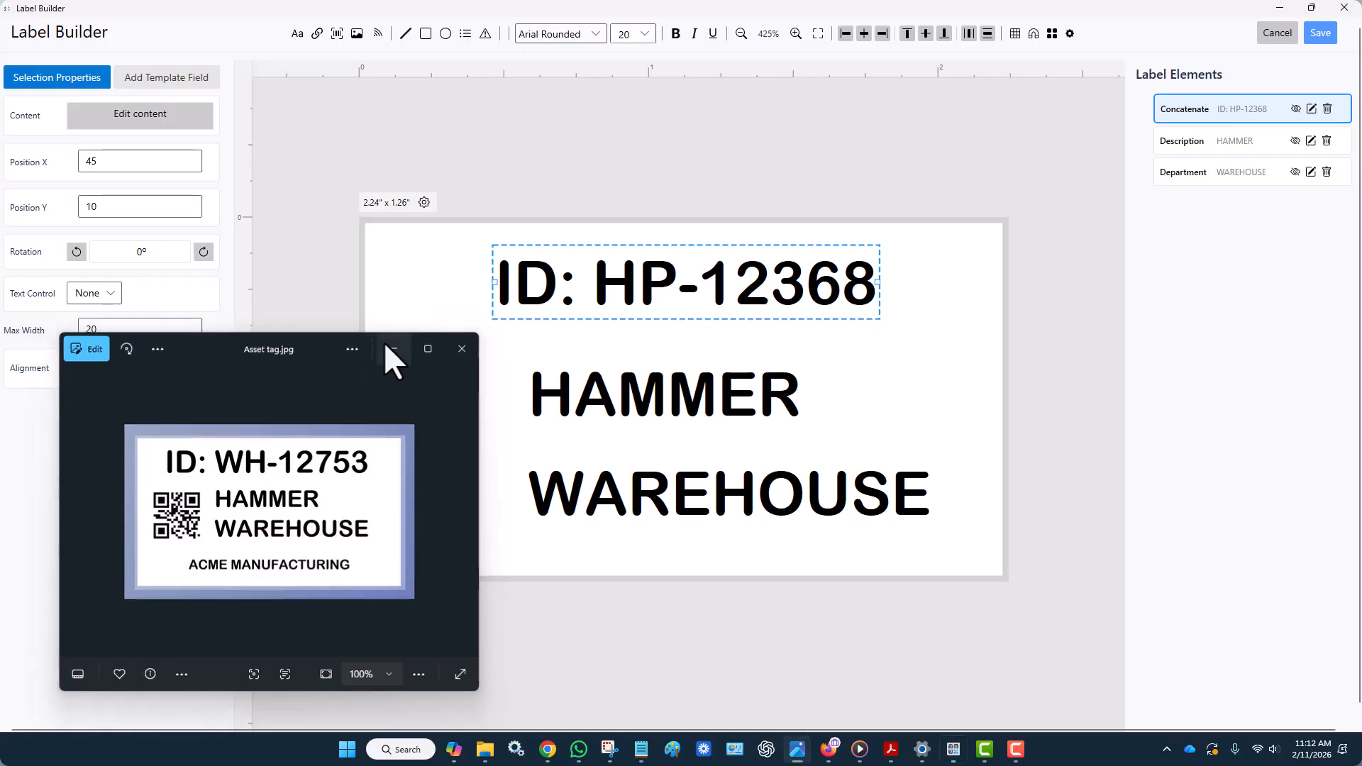
left_click_drag(636, 407, 642, 387)
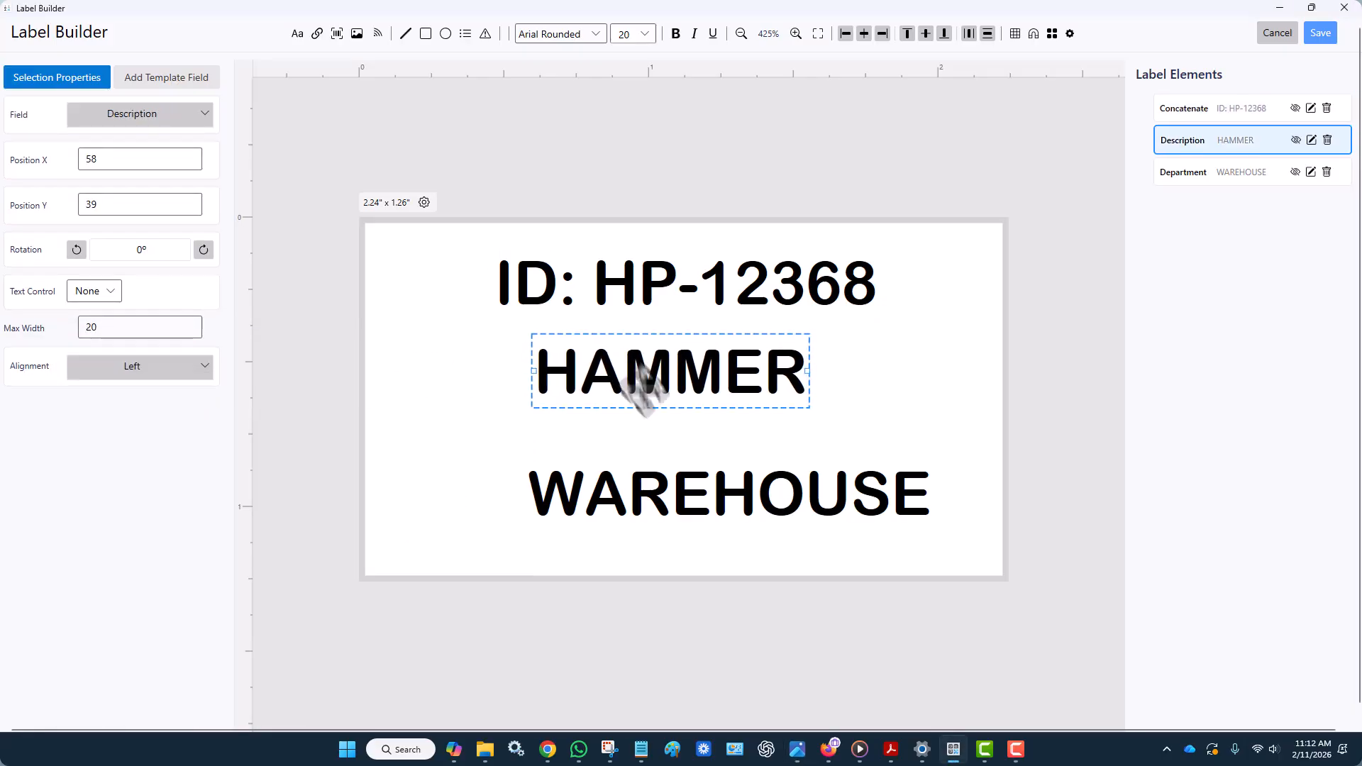
left_click_drag(647, 510, 674, 398)
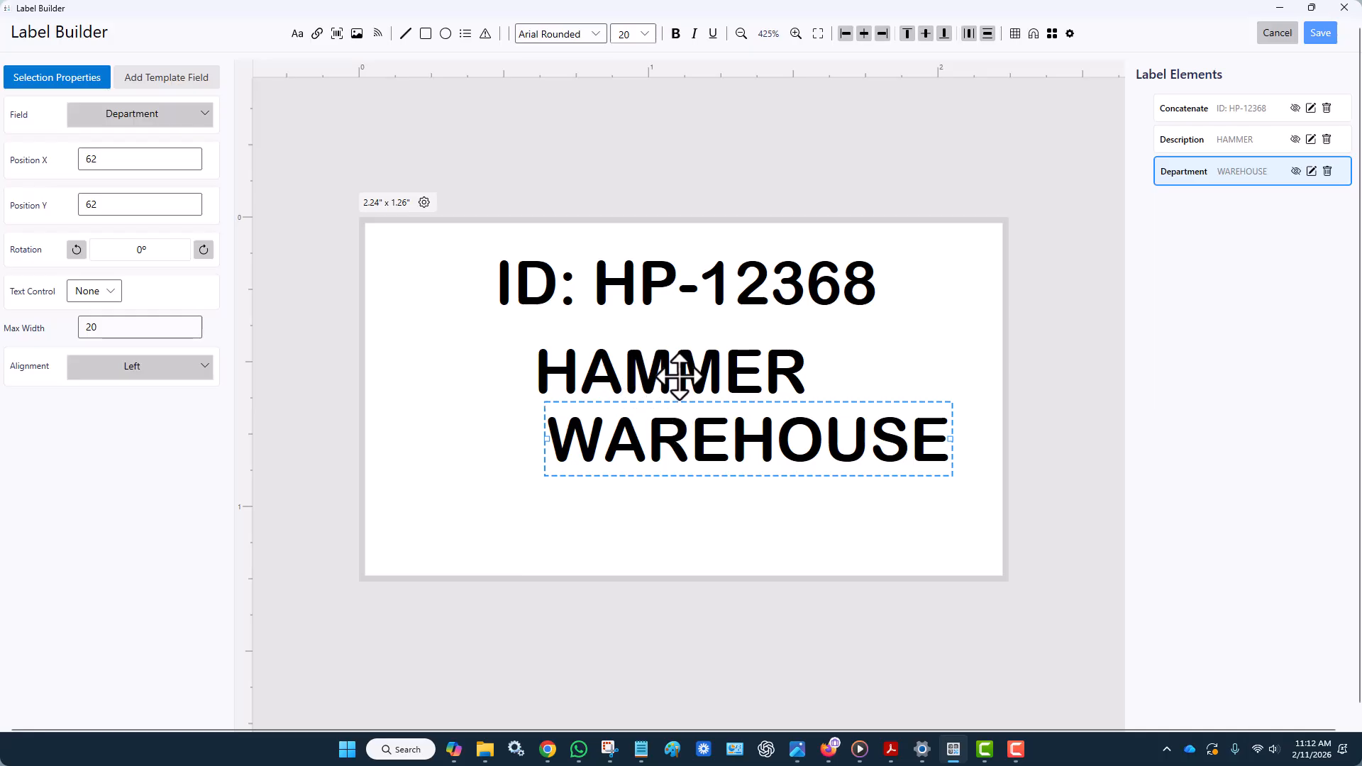
Align the Description and Department elements along their left edges and deselect them
left_click(679, 374)
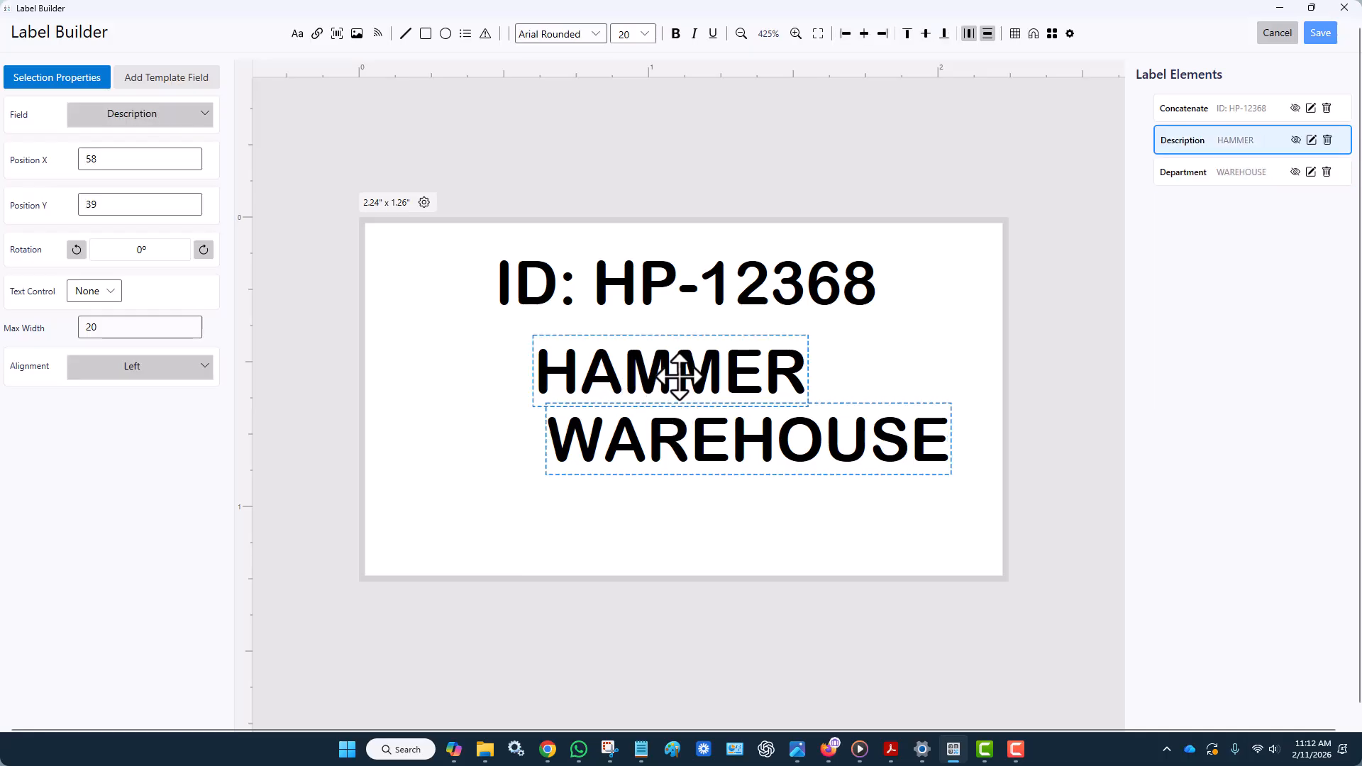
left_click(845, 33)
left_click(815, 550)
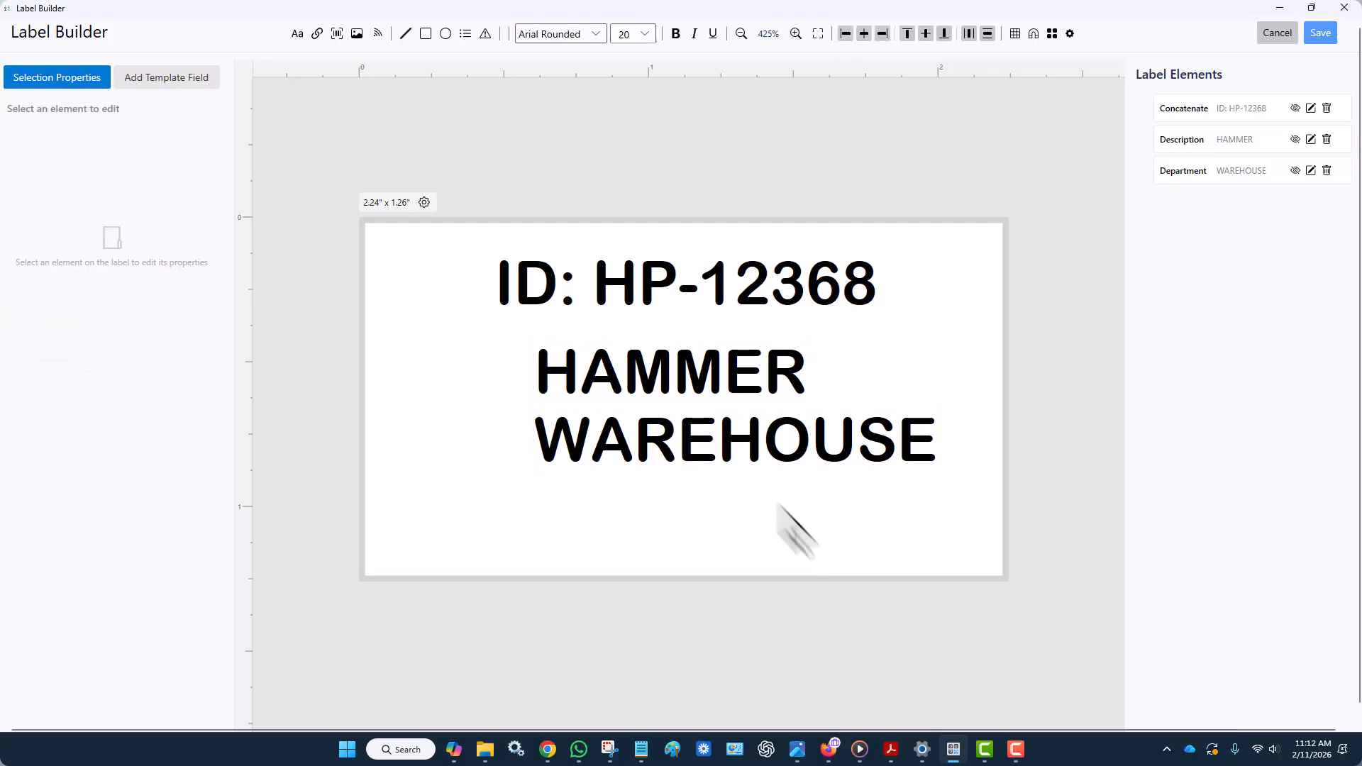
Add a static text element reading "ACME MANUFACTURING", as on the sample asset tag
left_click(296, 33)
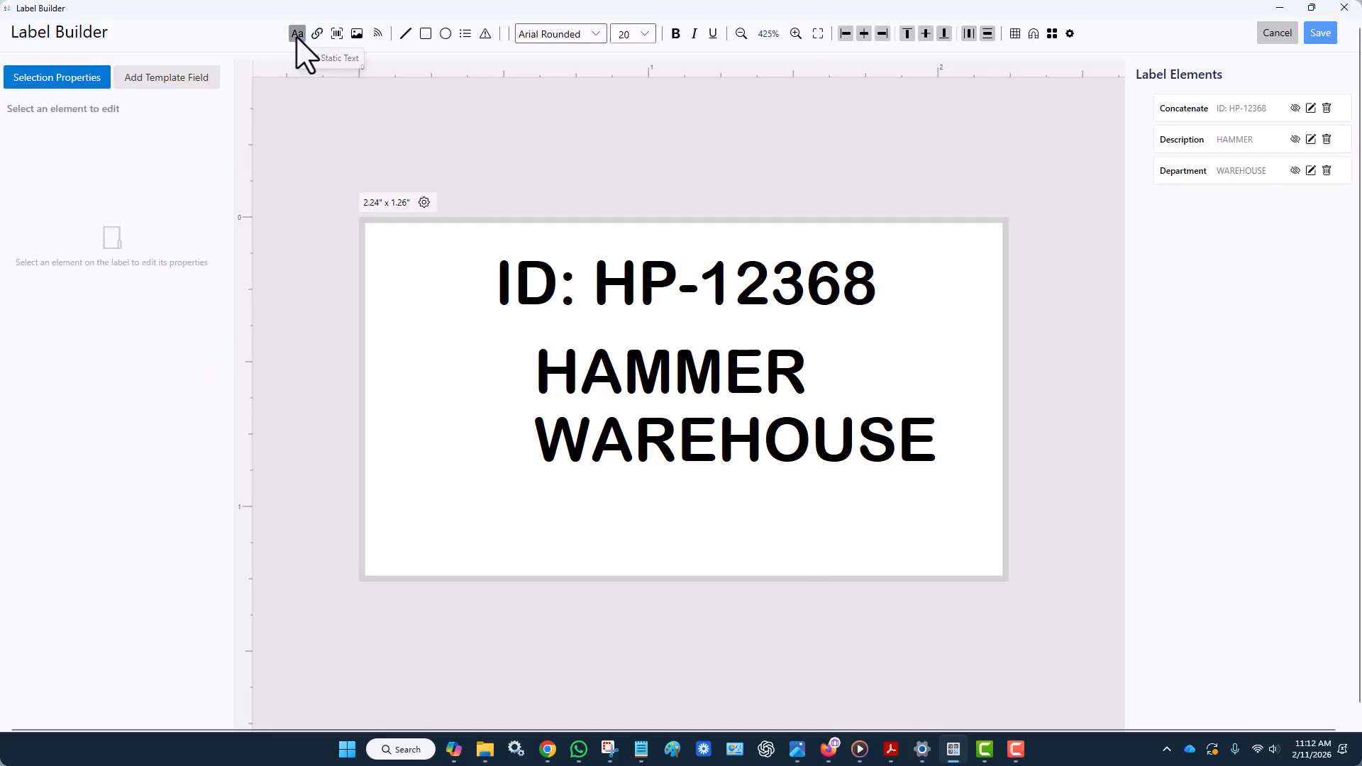
left_click(298, 33)
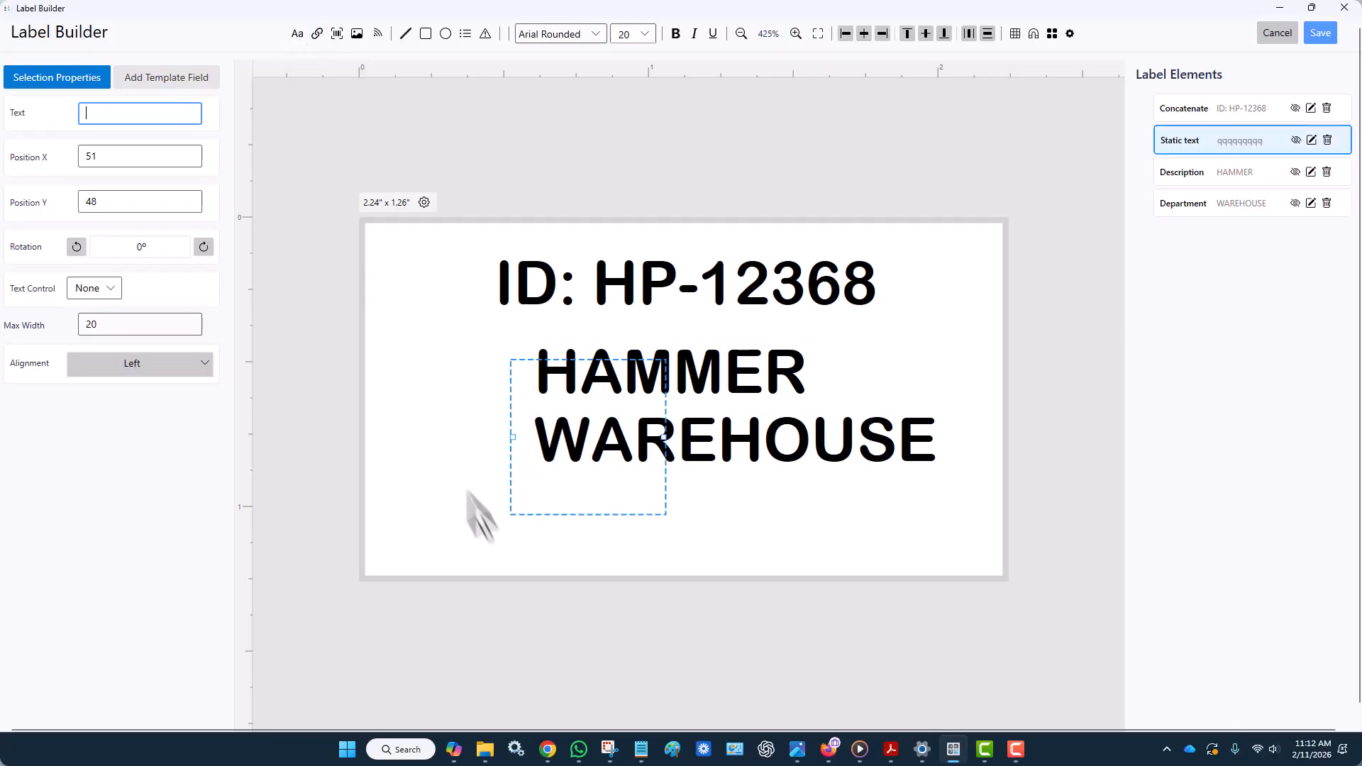
left_click(797, 750)
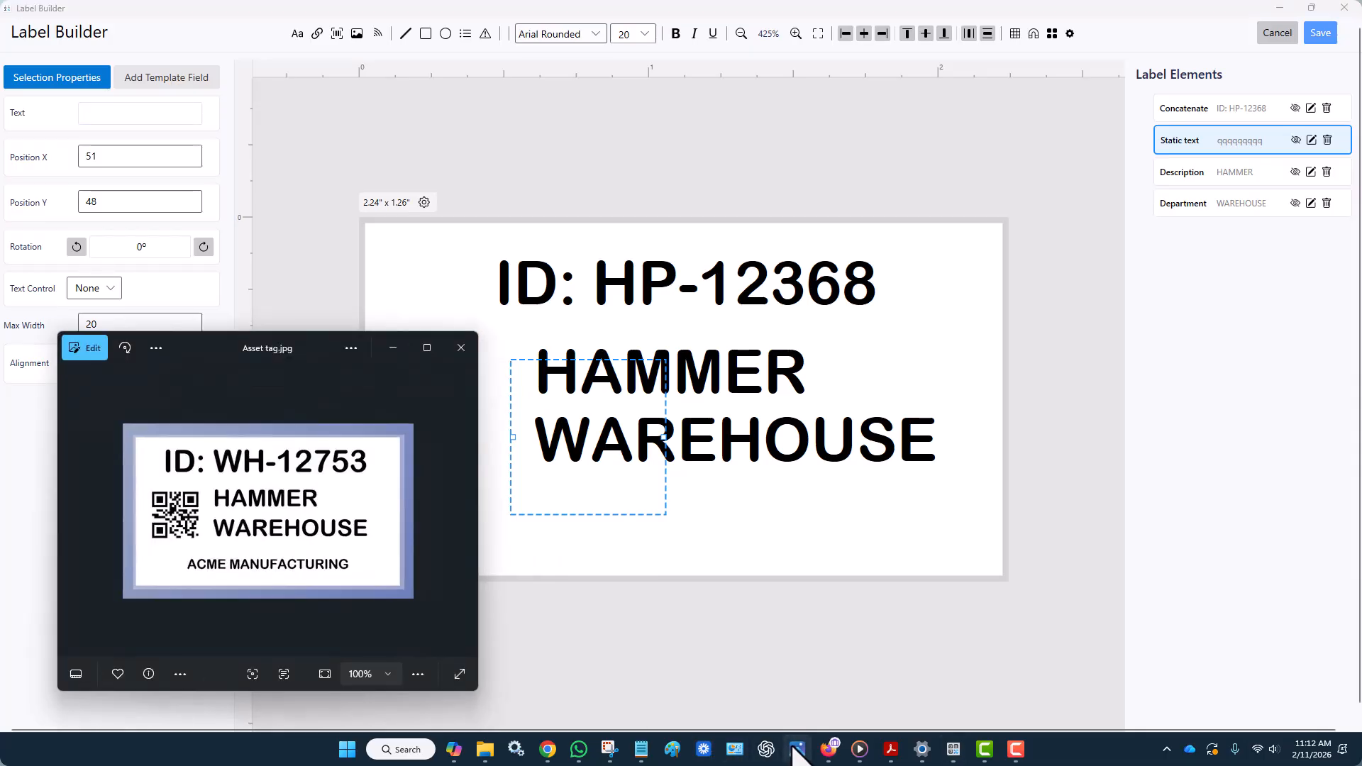
left_click(797, 750)
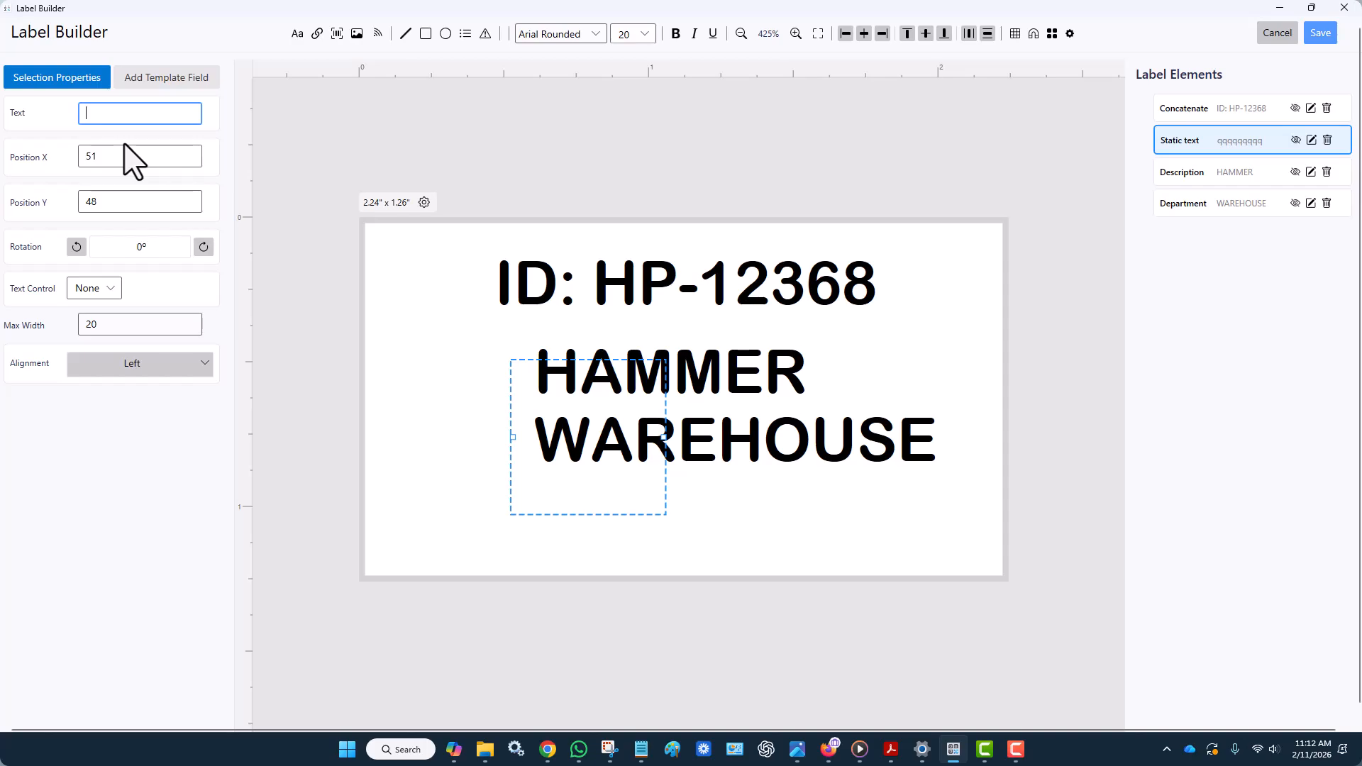
type("ACME M")
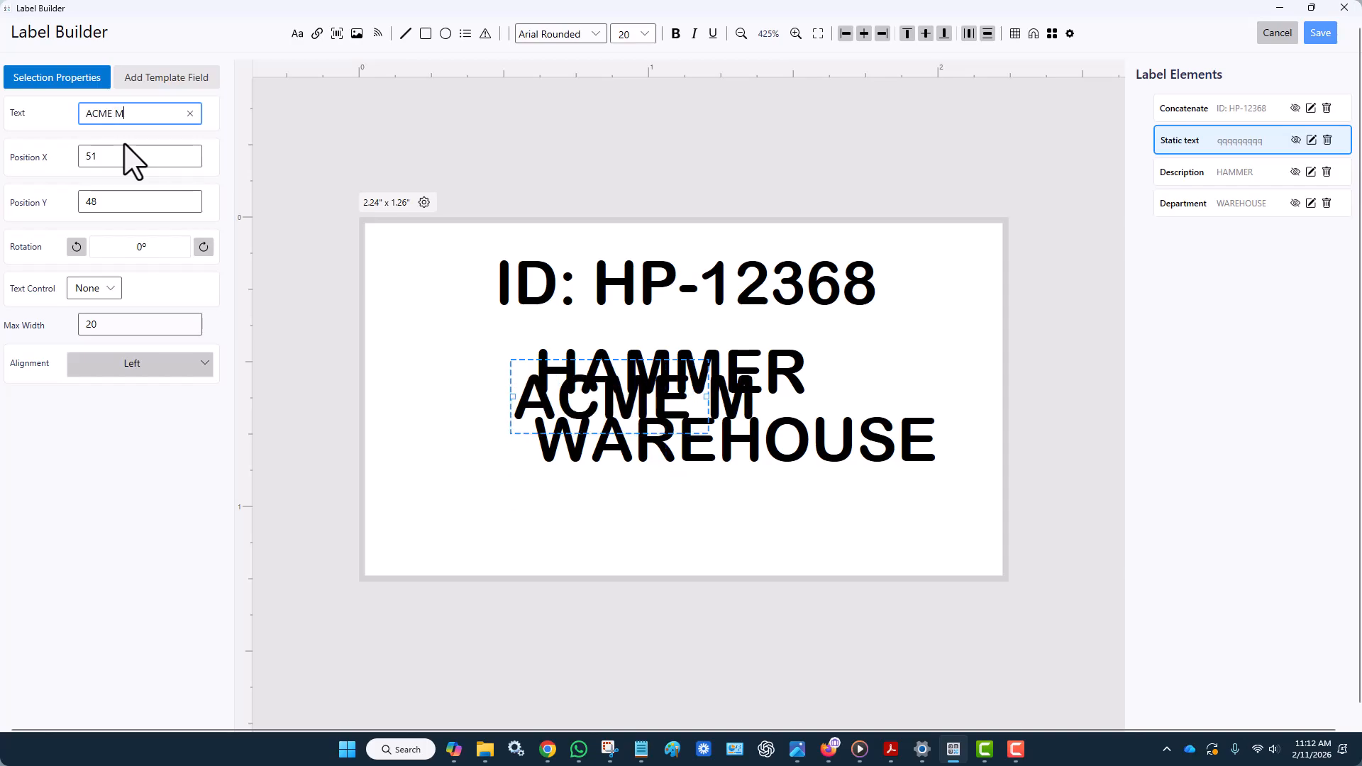
type("ANUFACTURING")
Set the ACME MANUFACTURING text to font size 12 and place it below the Department element at about X 34, Y 89
left_click_drag(823, 426, 653, 525)
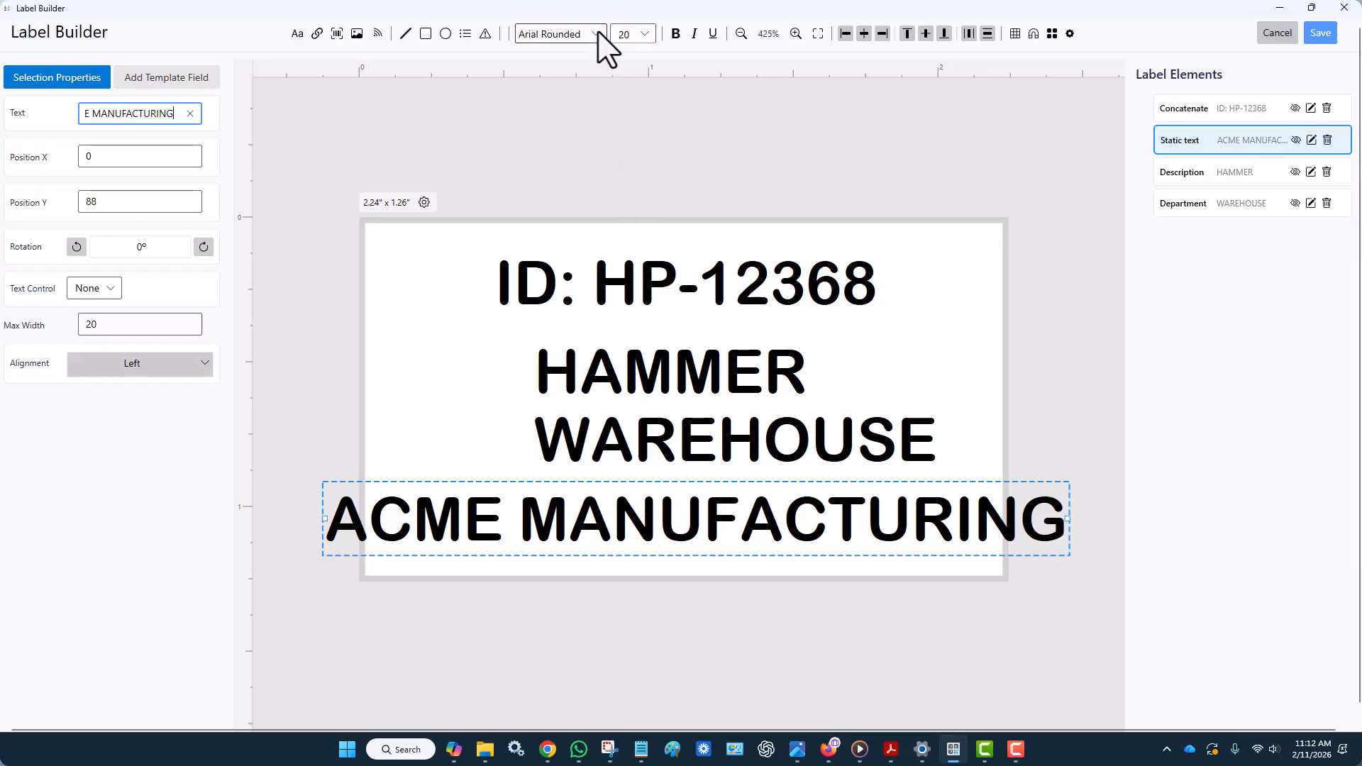
left_click(645, 34)
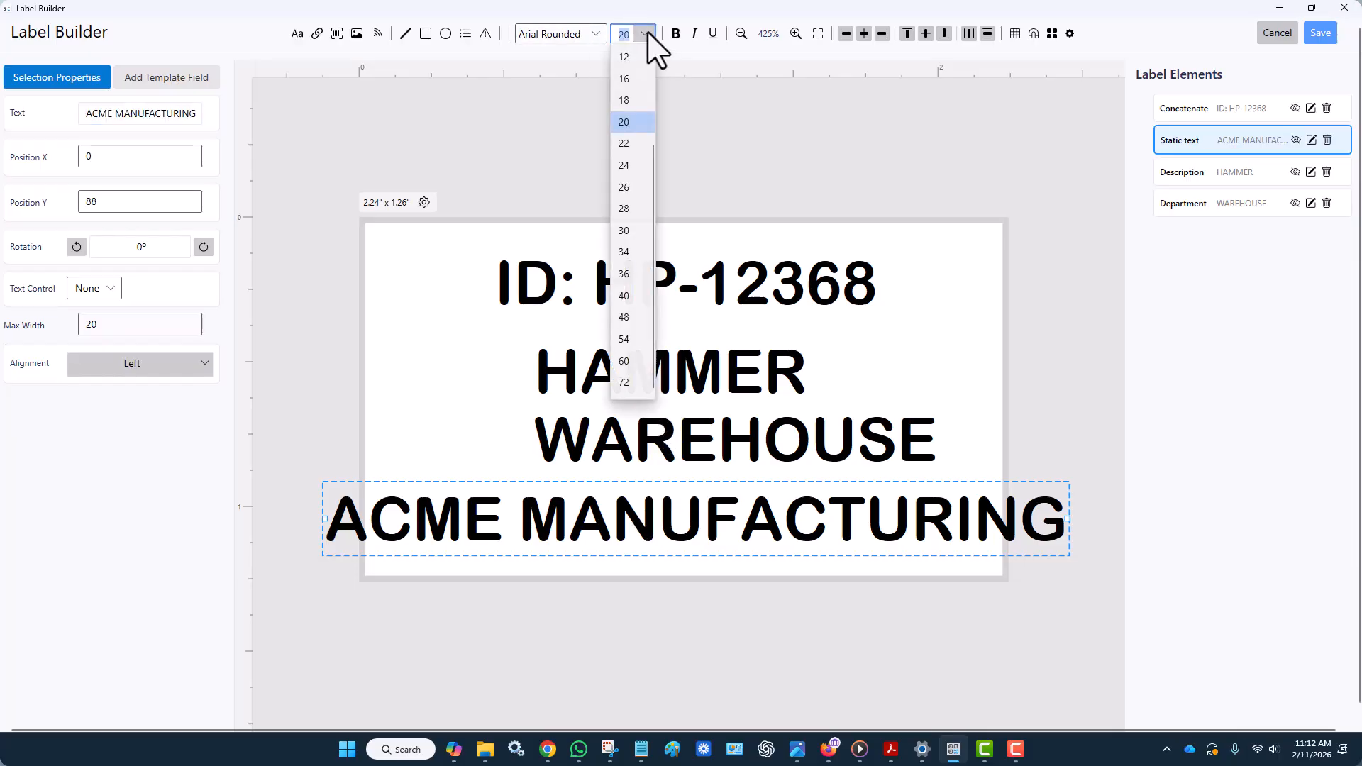
left_click(636, 62)
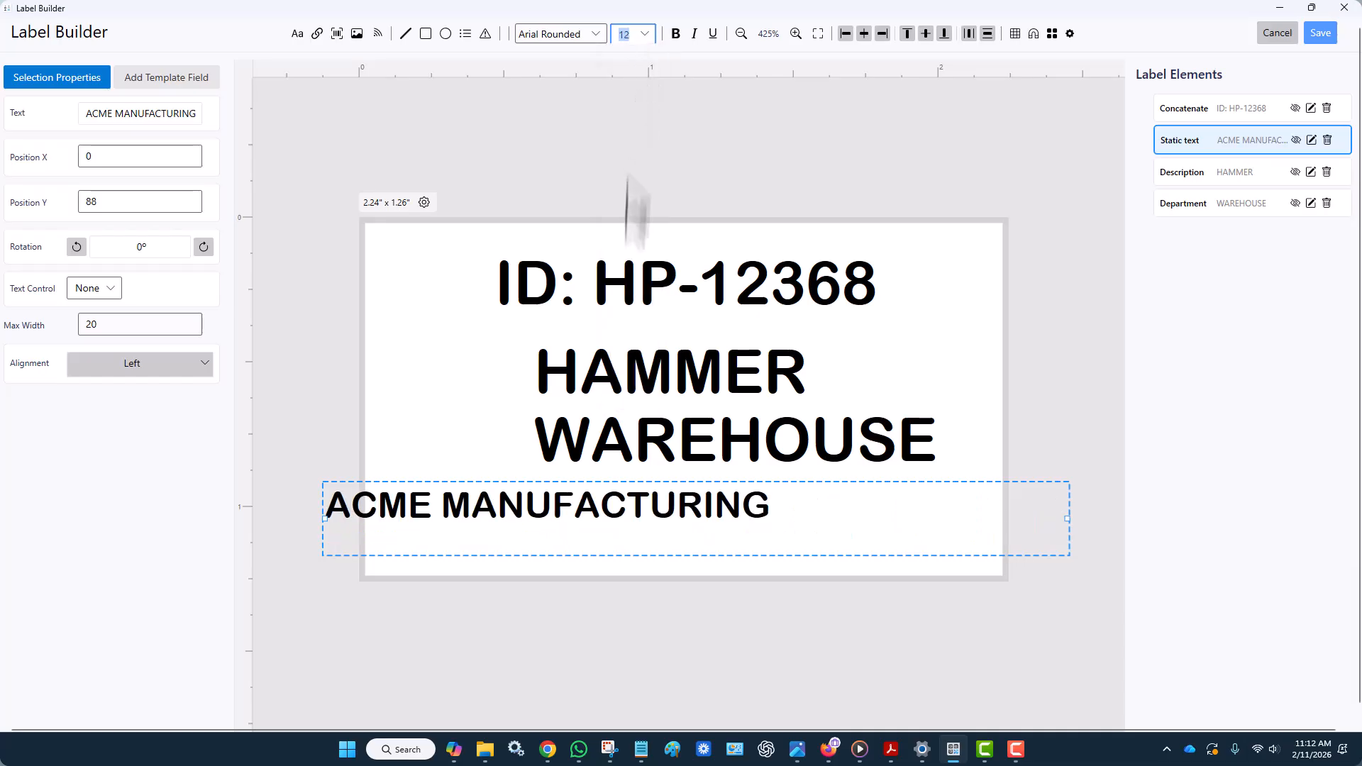
left_click_drag(678, 518, 785, 523)
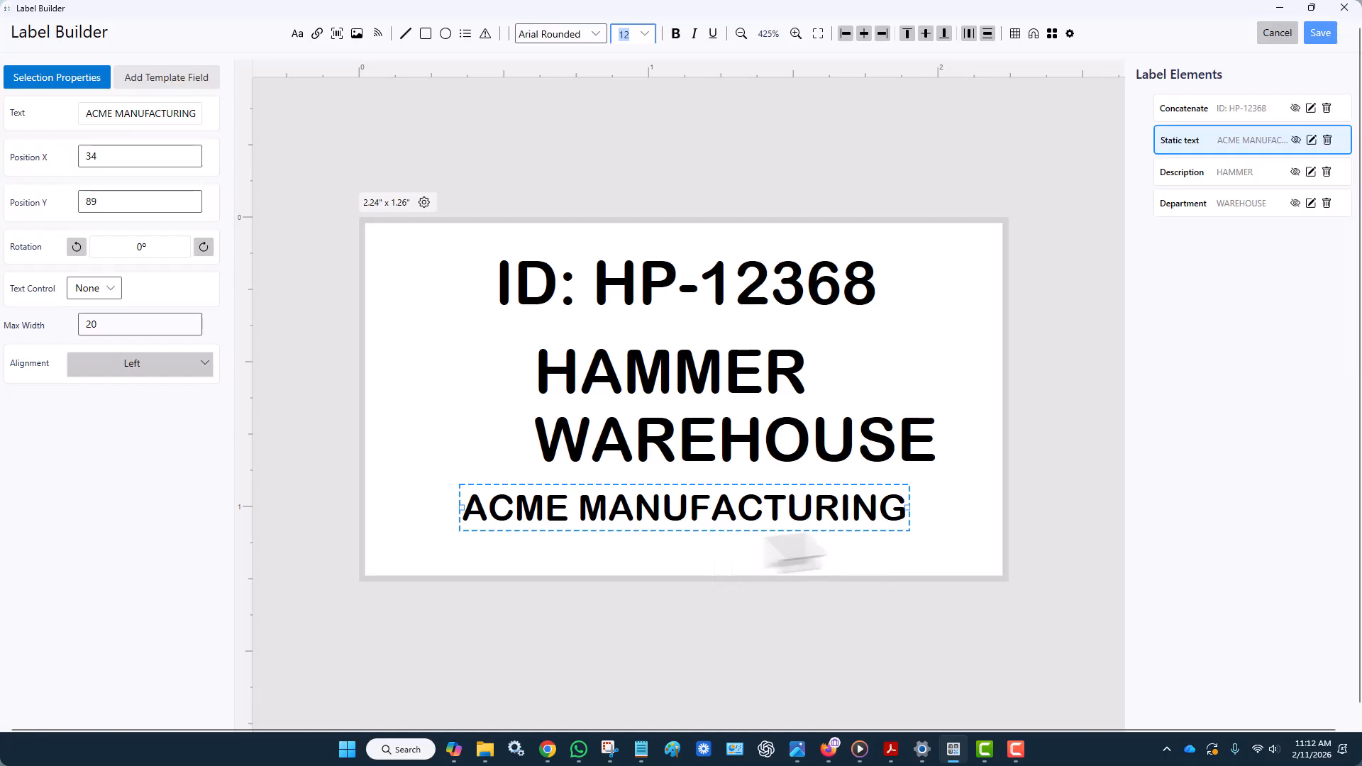
Widen the ACME MANUFACTURING text box to about 204, starting at about X 5, and set its alignment to Center
mouse_move(910, 509)
left_mouse_down()
mouse_move(939, 505)
mouse_move(926, 508)
left_mouse_up()
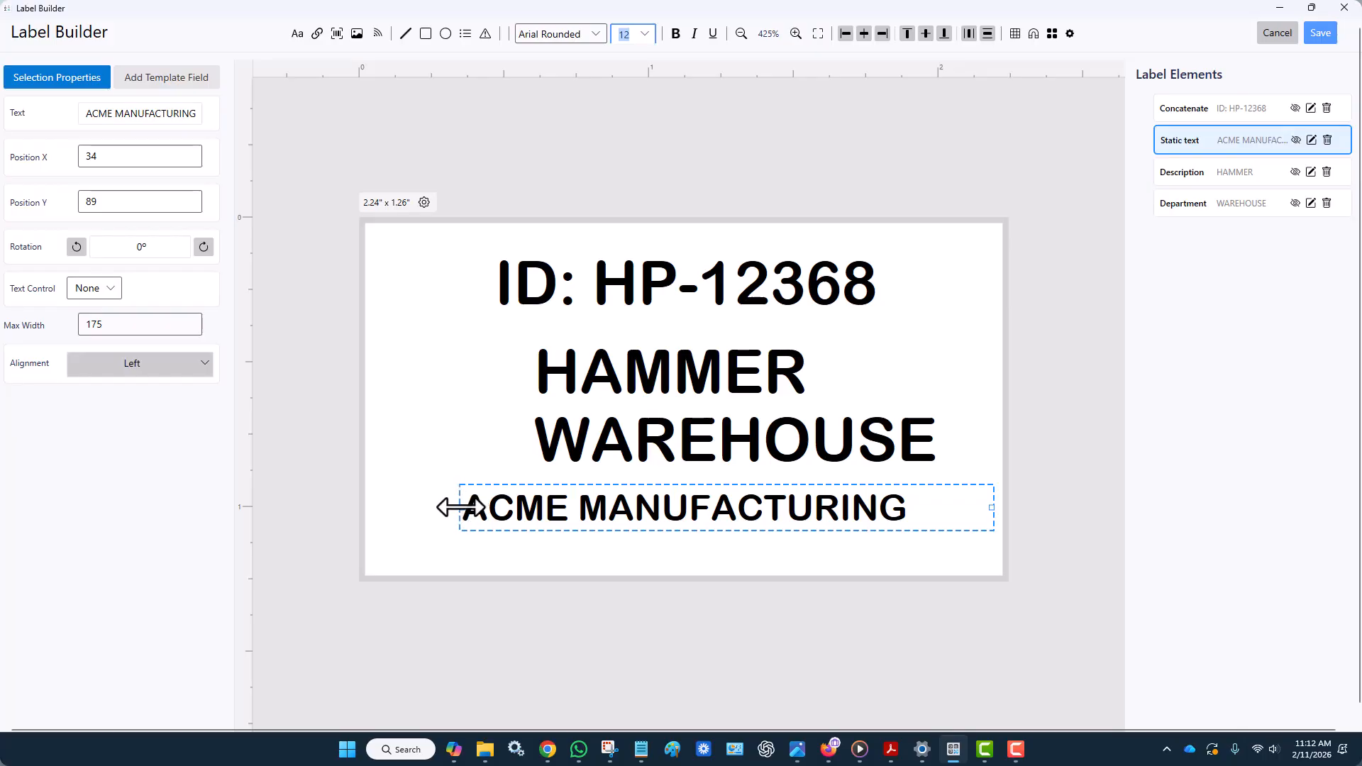
left_click_drag(459, 506, 442, 508)
left_click(199, 366)
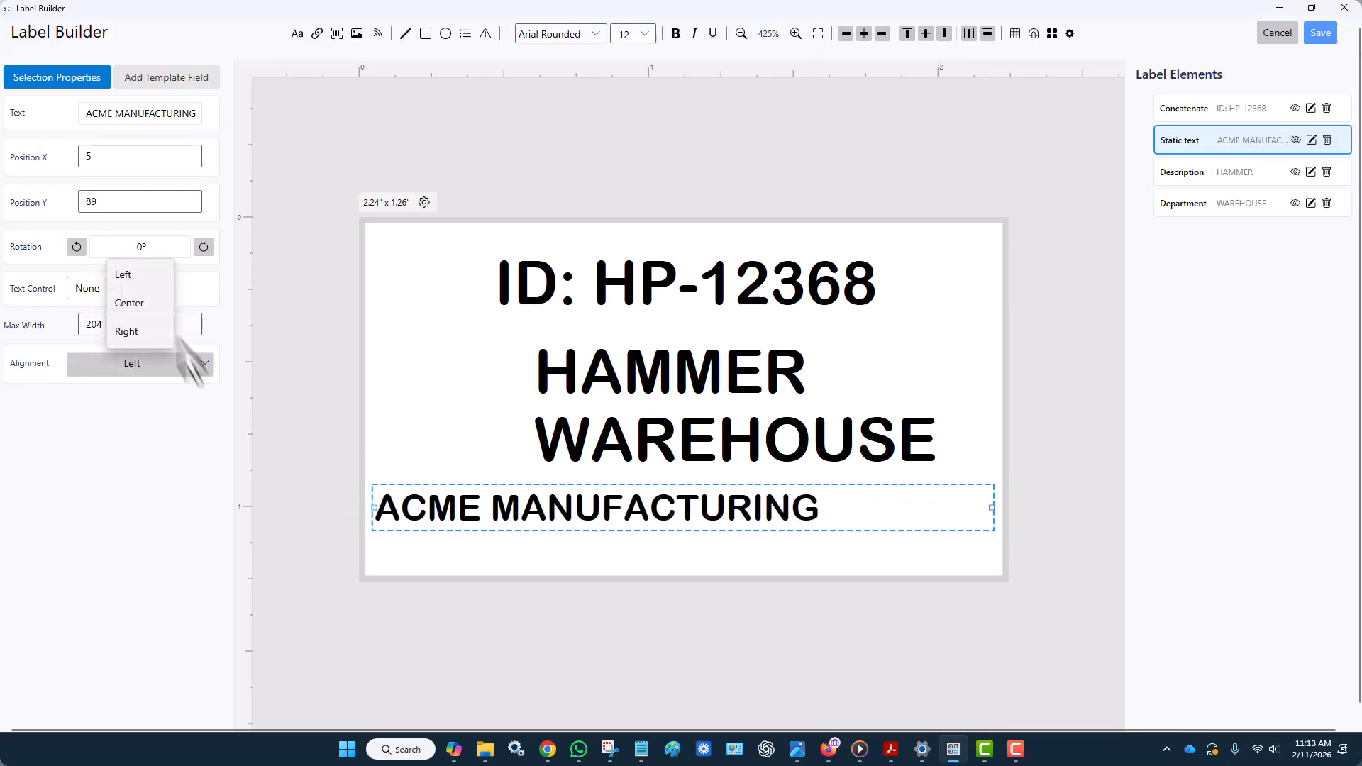
left_click(152, 305)
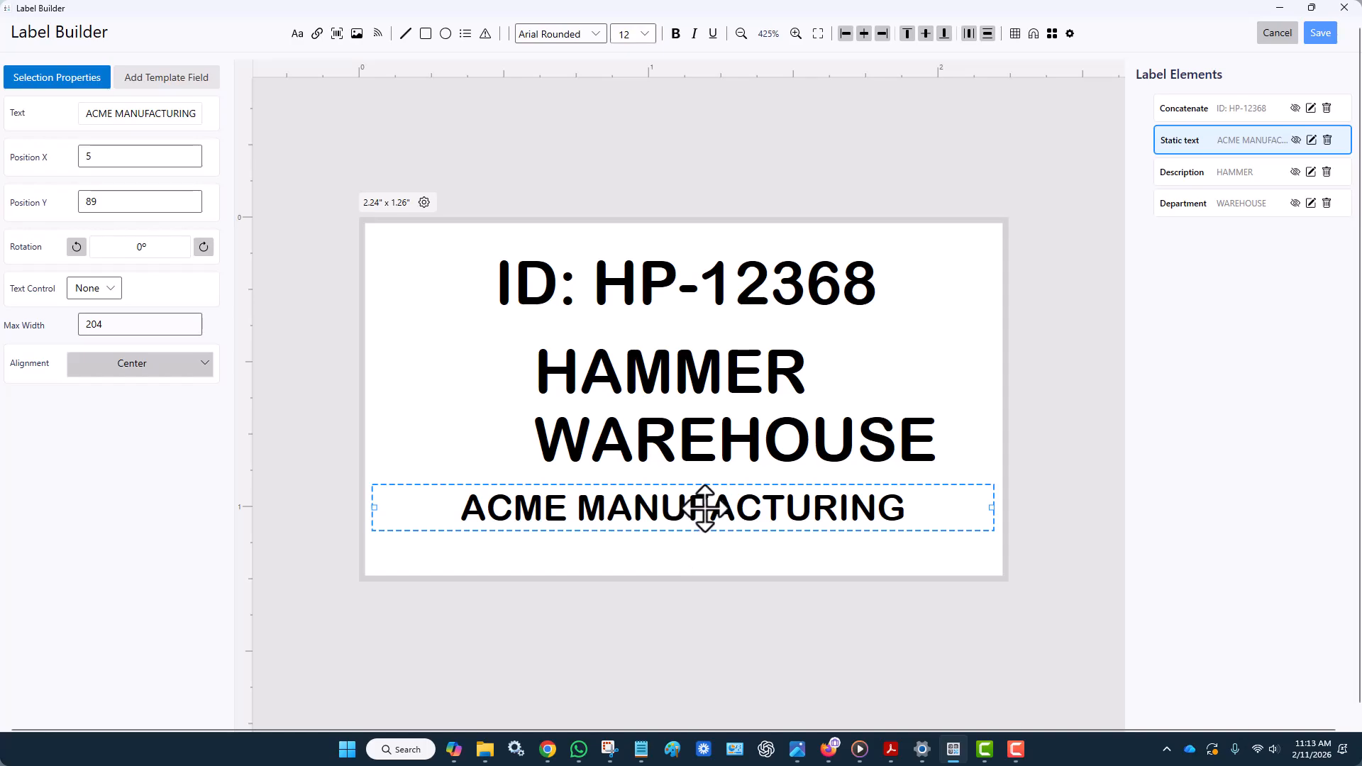
Move the ACME MANUFACTURING text down to about Y 99 and make it italic
left_click_drag(704, 508, 703, 537)
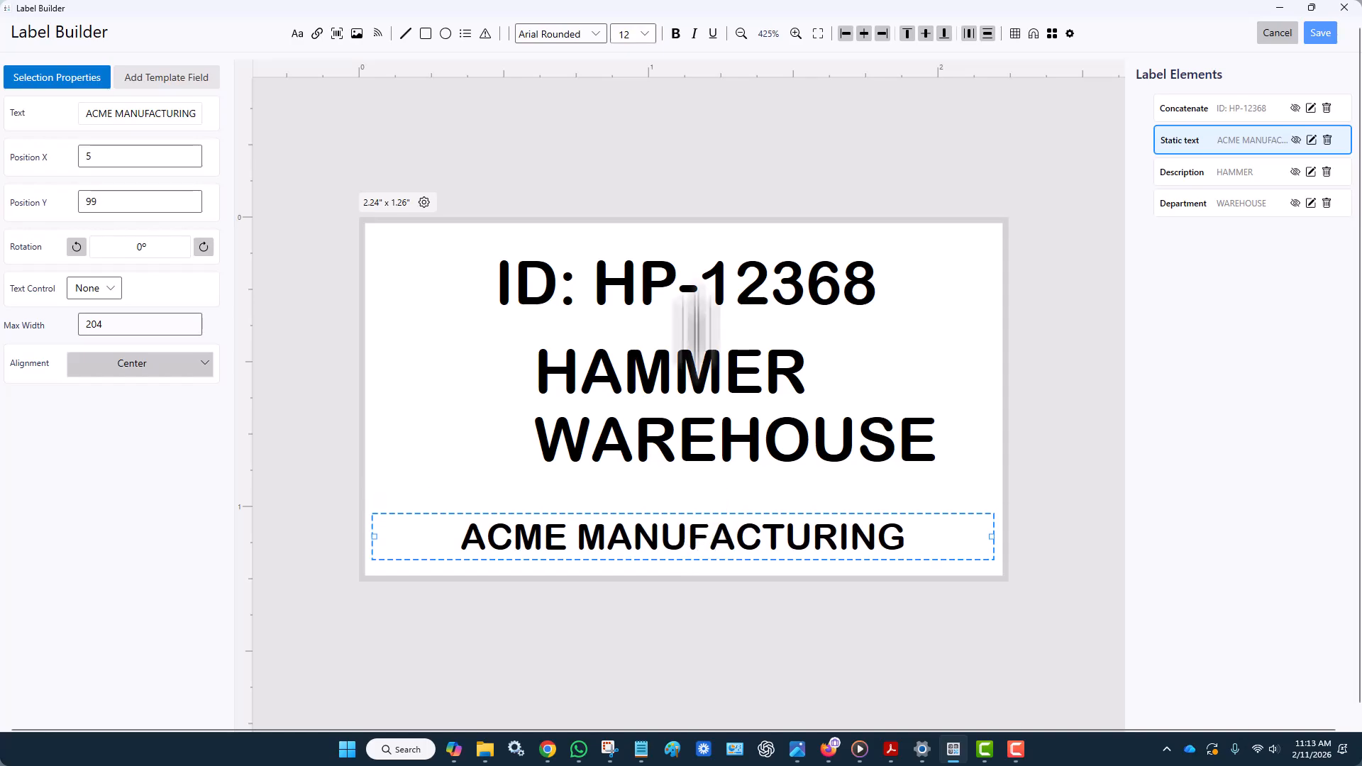
left_click(693, 33)
Move the Department element down to about X 58, Y 67
left_click(756, 451)
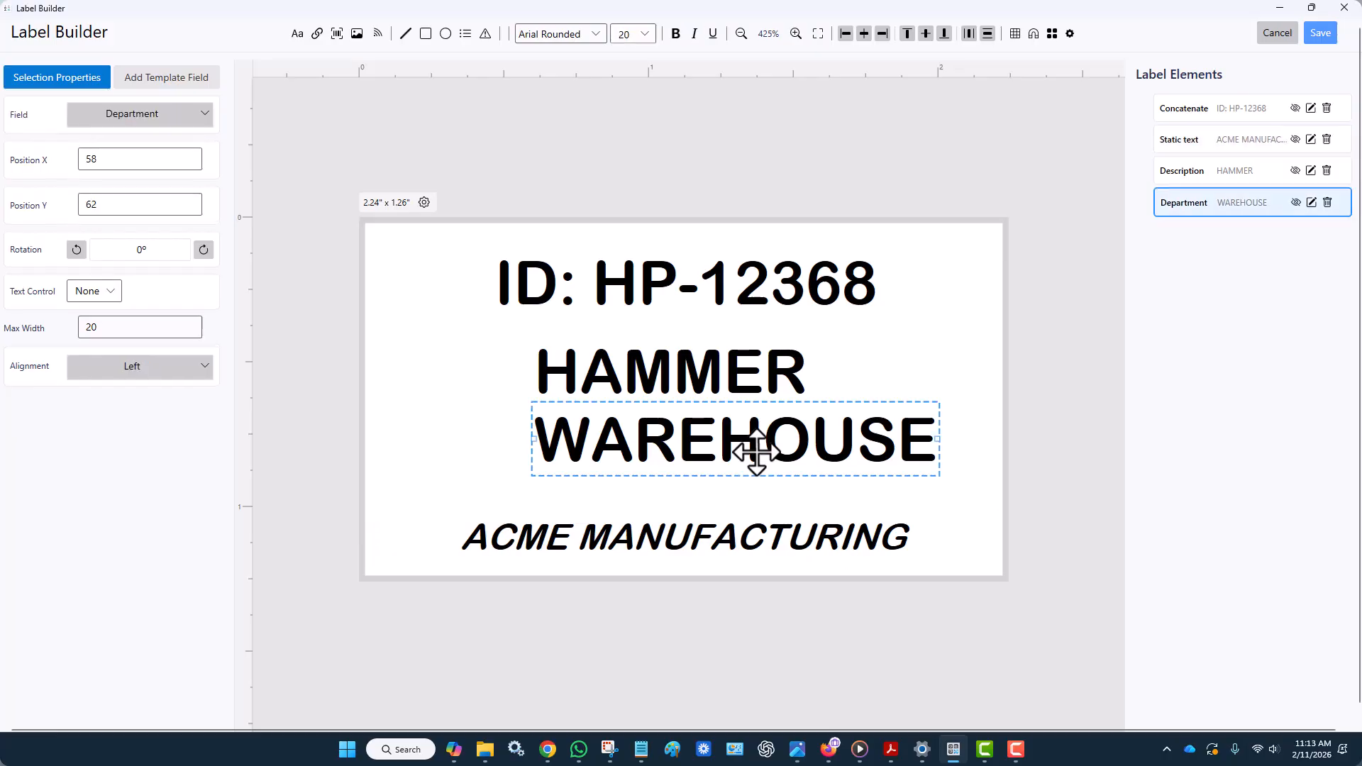
left_click_drag(756, 451, 752, 465)
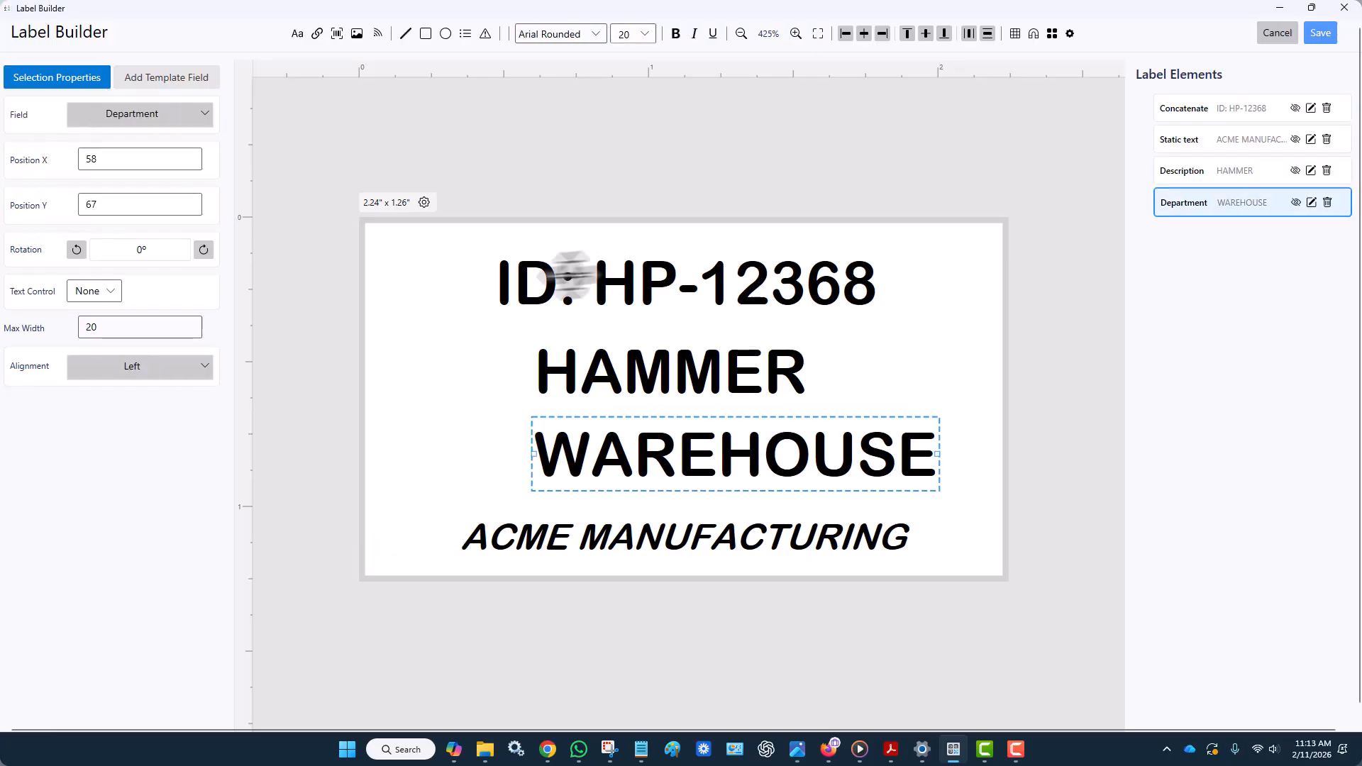
Add a QR Code barcode of size 48 whose content is the Asset ID field, a ":" separator and the Description field
left_click(336, 33)
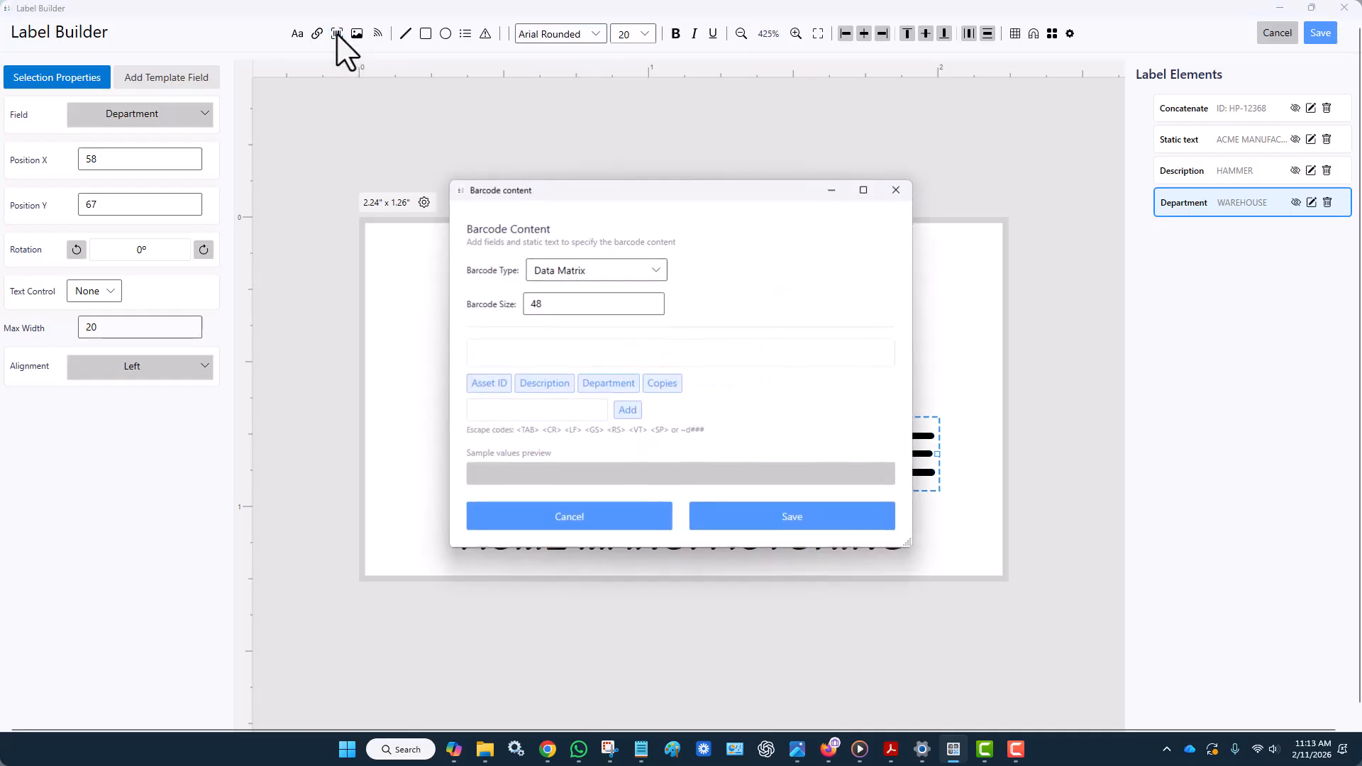
left_click(611, 272)
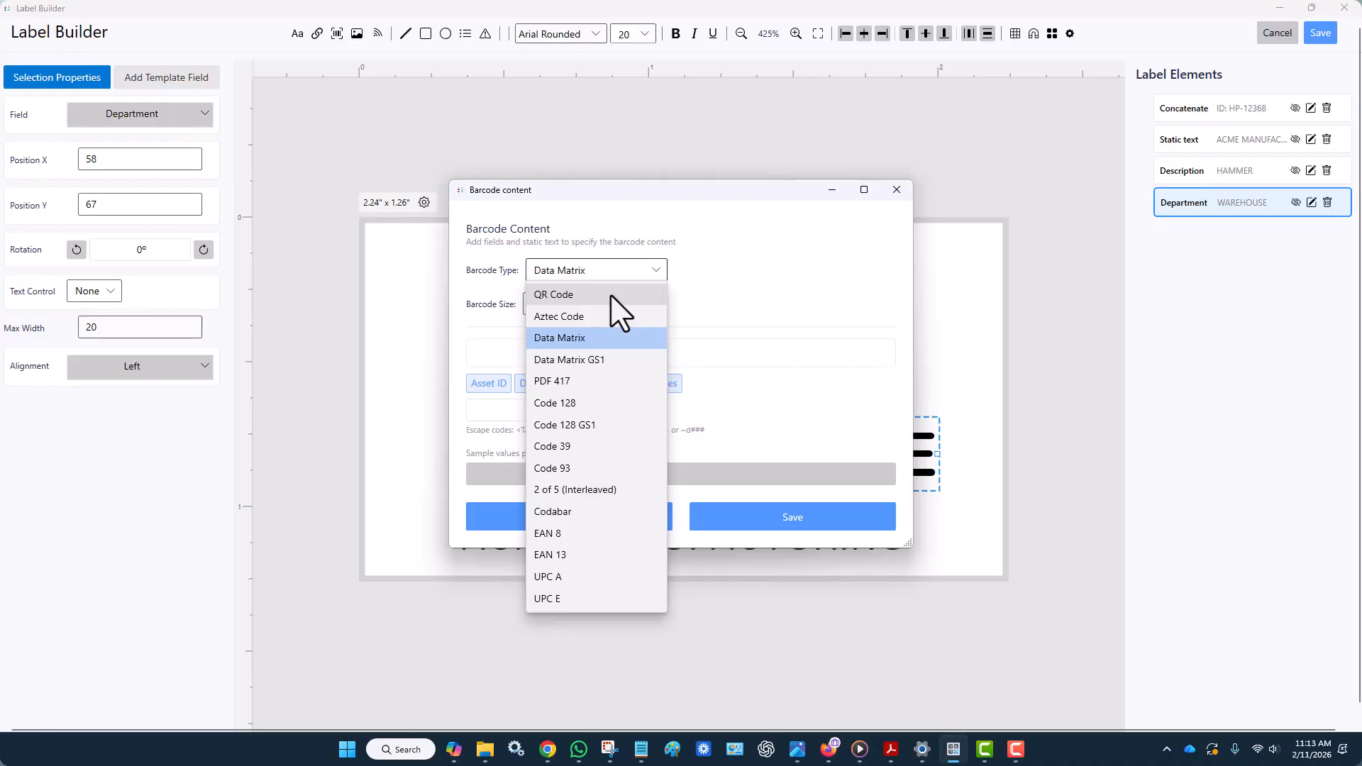
left_click(610, 294)
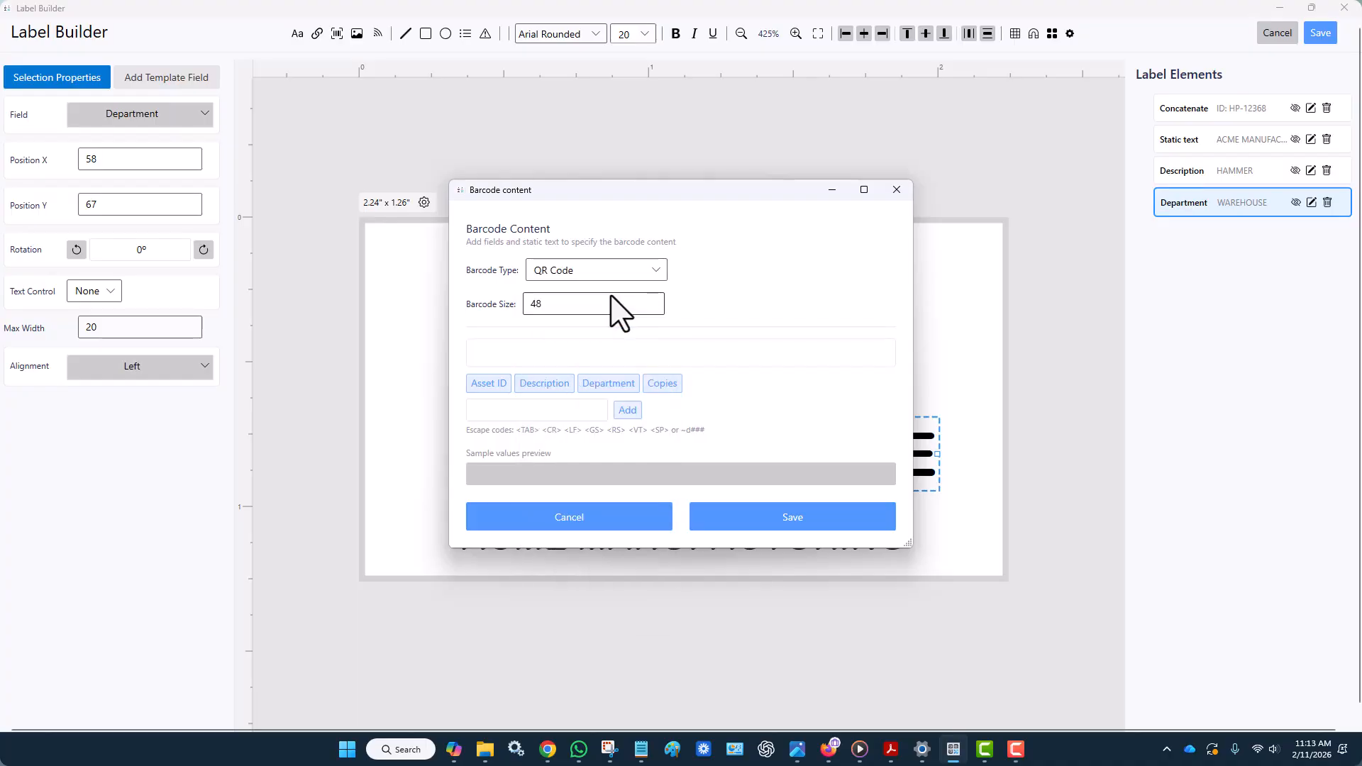
left_click(490, 383)
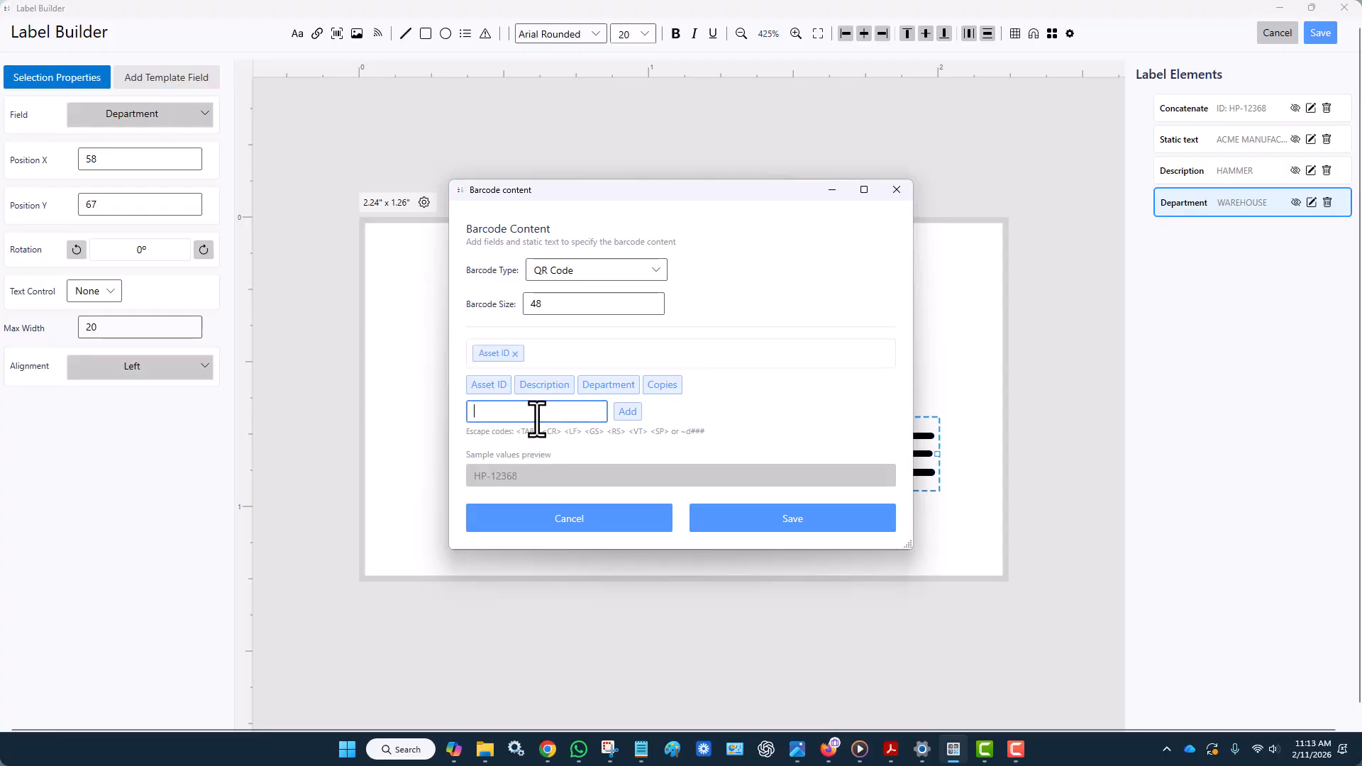
type(";")
left_click(620, 413)
left_click(533, 388)
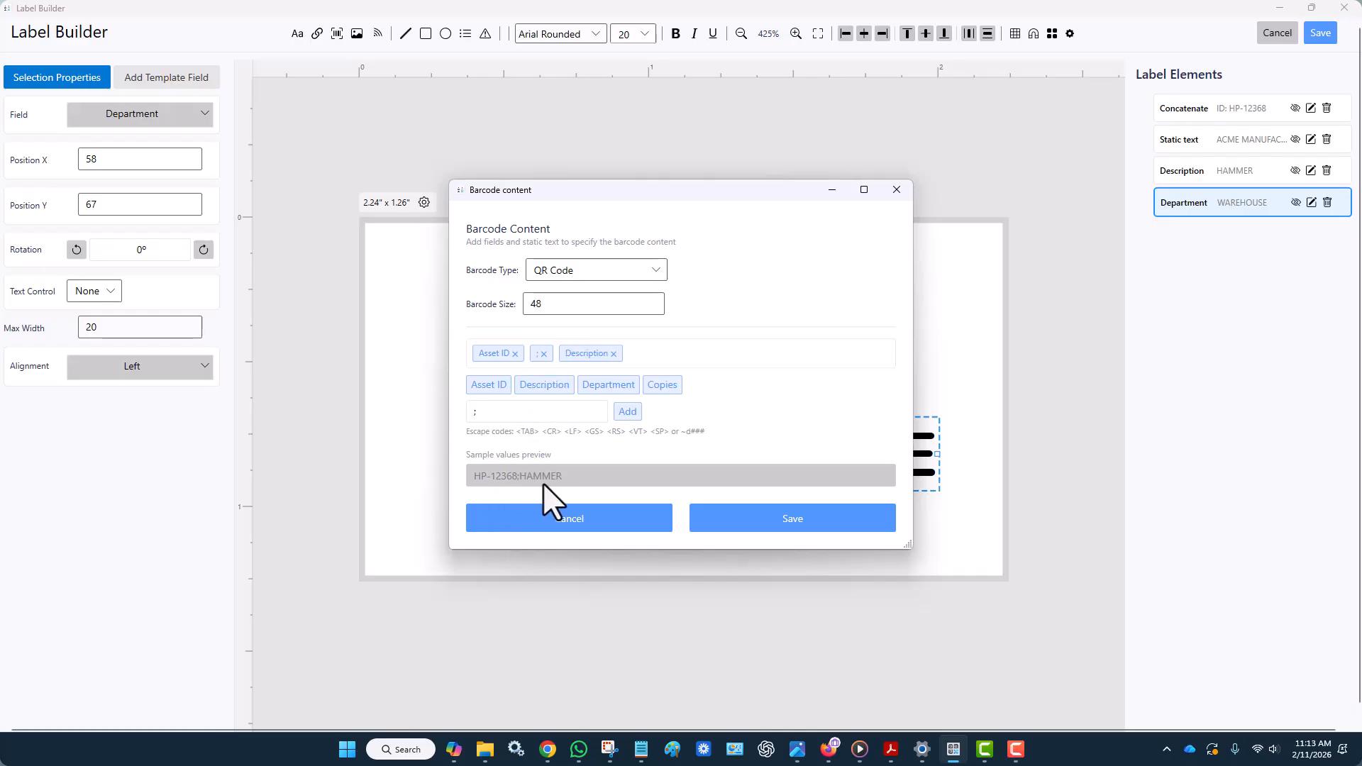
left_click(746, 525)
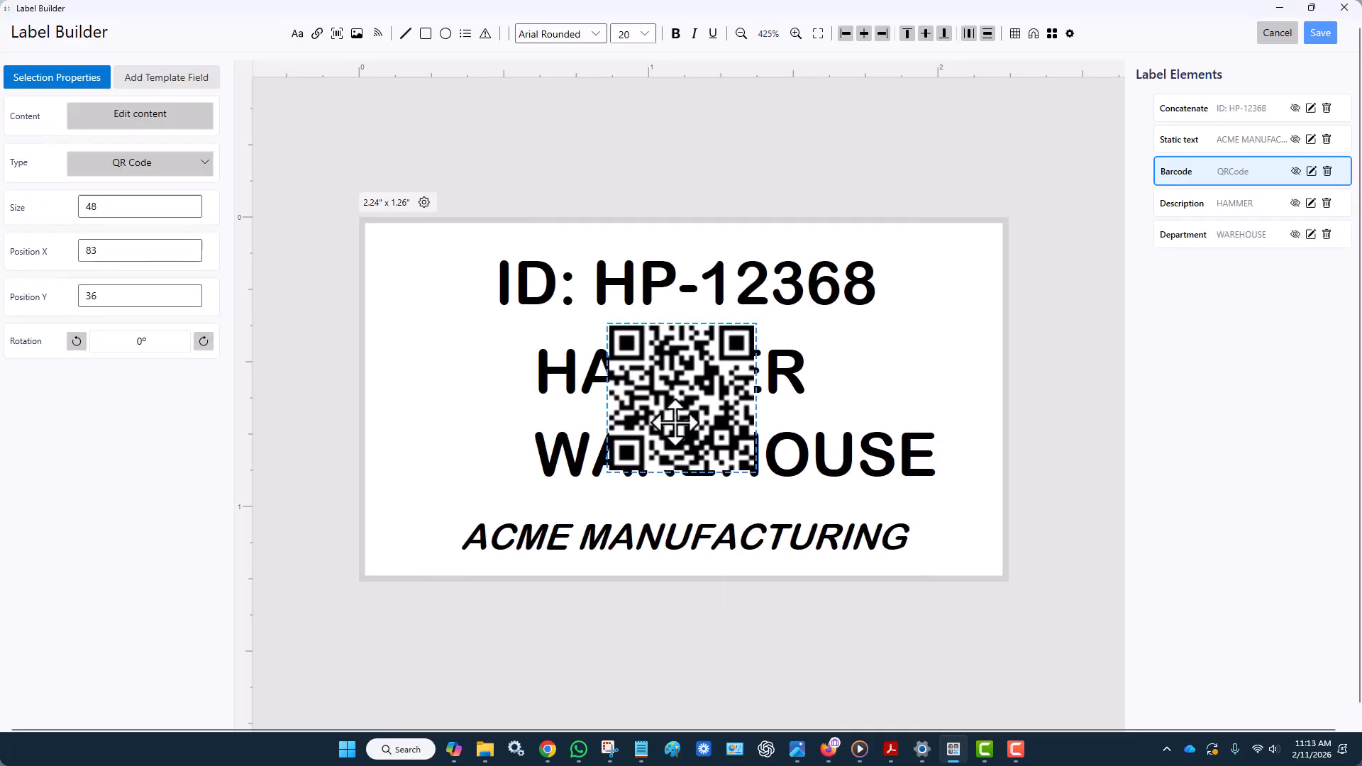
Set the QR code's size to 40 and place it beside the Description and Department elements at about X 10, Y 45
left_click_drag(553, 427, 456, 431)
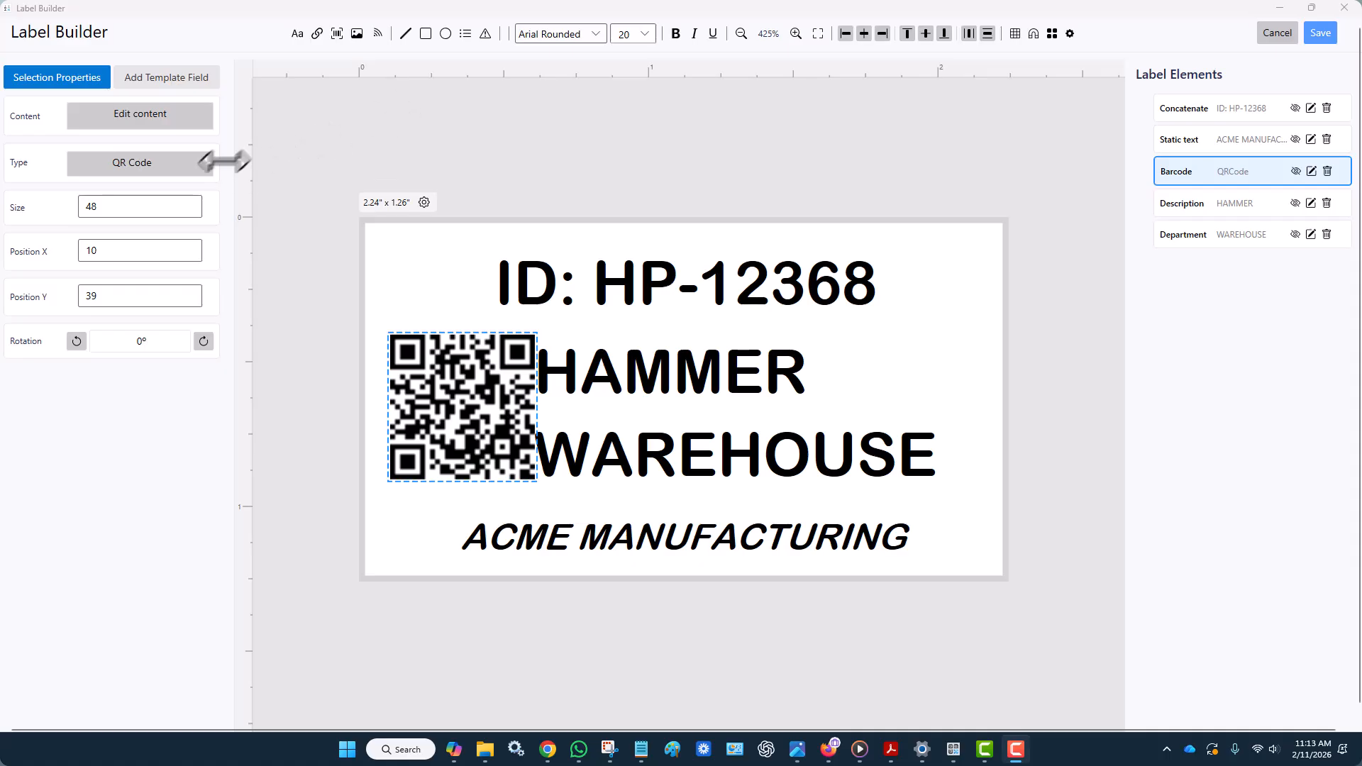
left_click(149, 212)
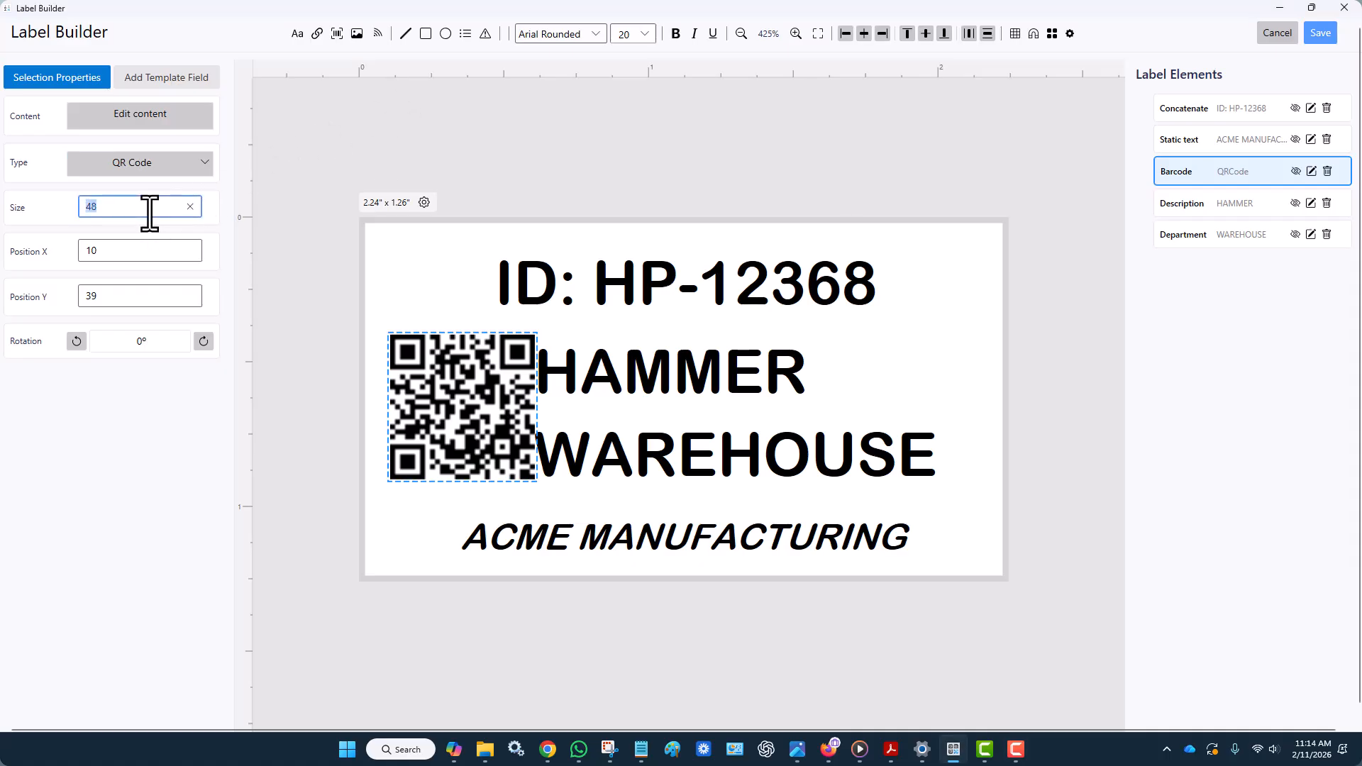
type("40")
key("Tab")
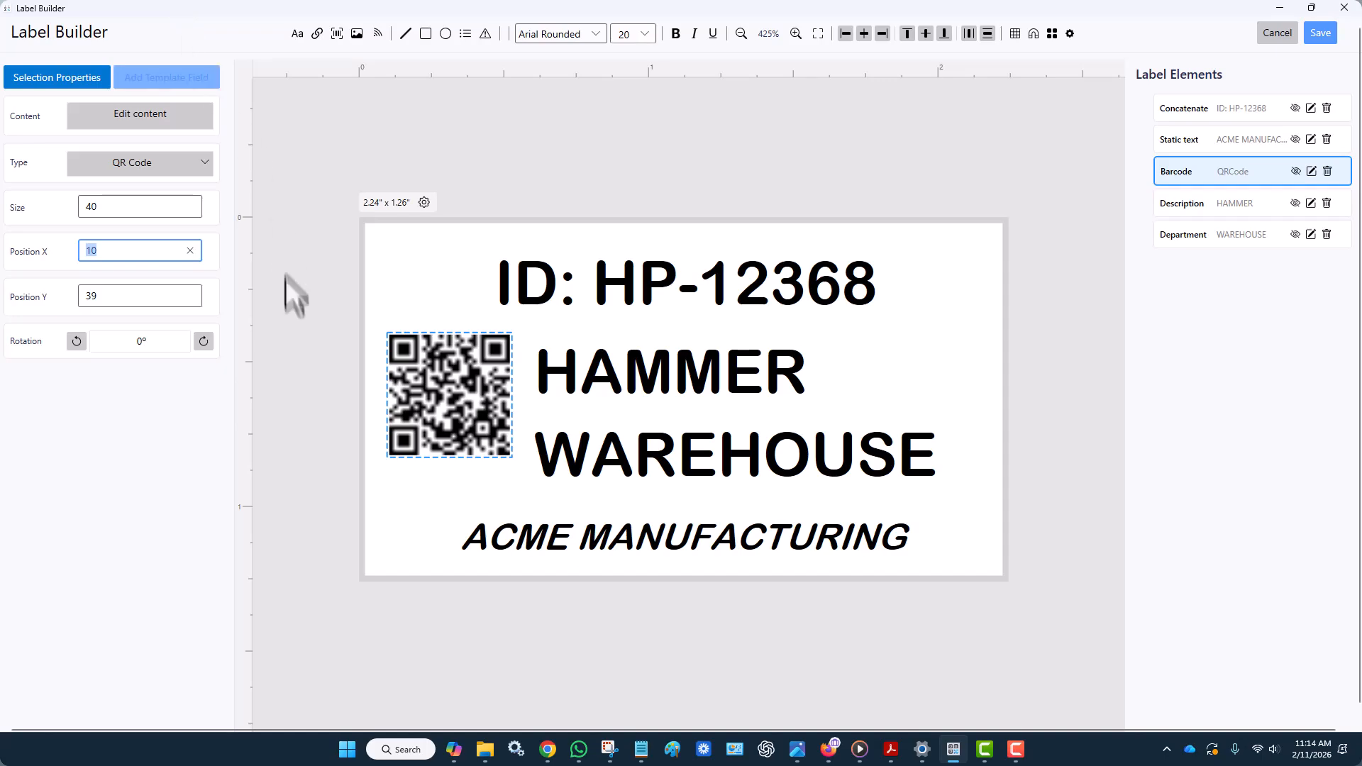
left_click_drag(425, 401, 438, 424)
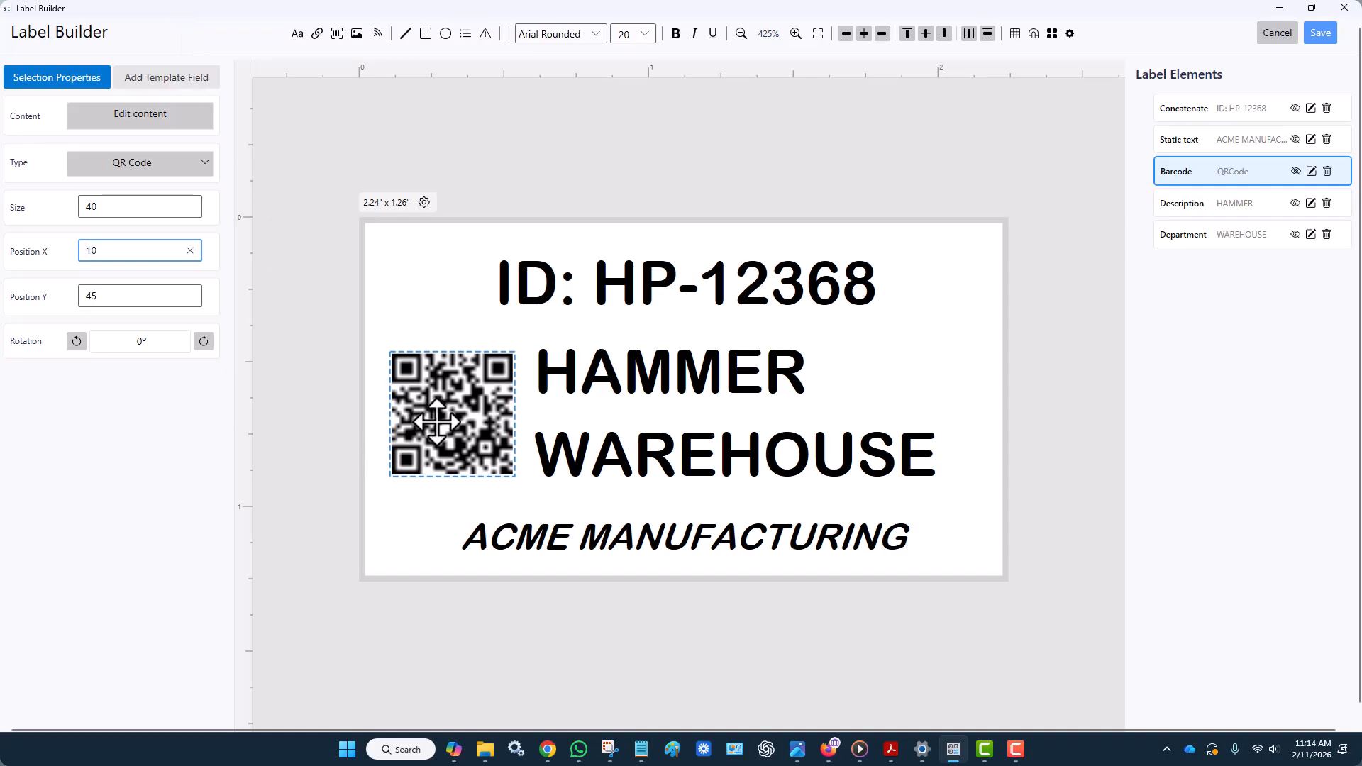
Nudge the Description element slightly down and the Department element slightly up beside the QR code, and select the concatenated ID element
left_click(680, 398)
left_click_drag(674, 444, 674, 440)
left_click(674, 293)
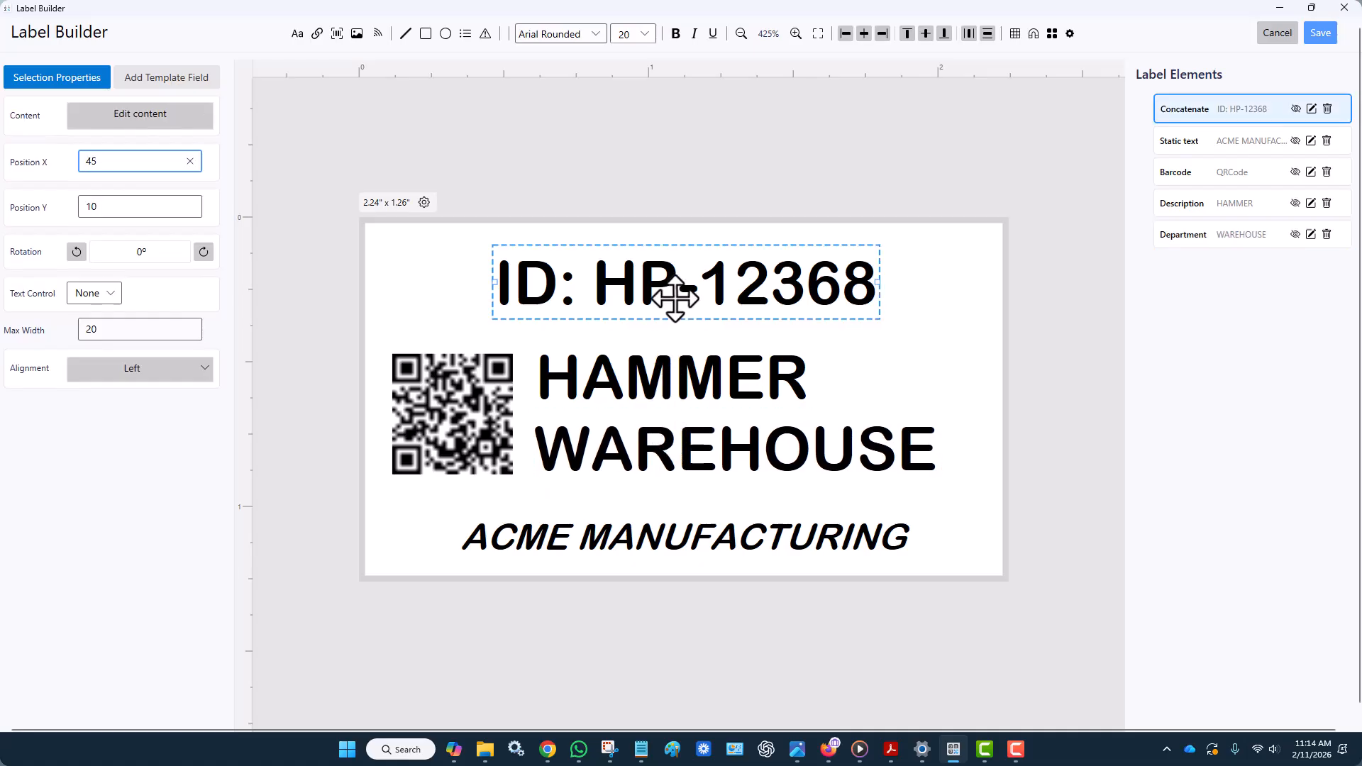
Set the concatenated ID element's font size to 26 and stretch it across the label at about X 7, Y 8, max width 204
left_click(644, 33)
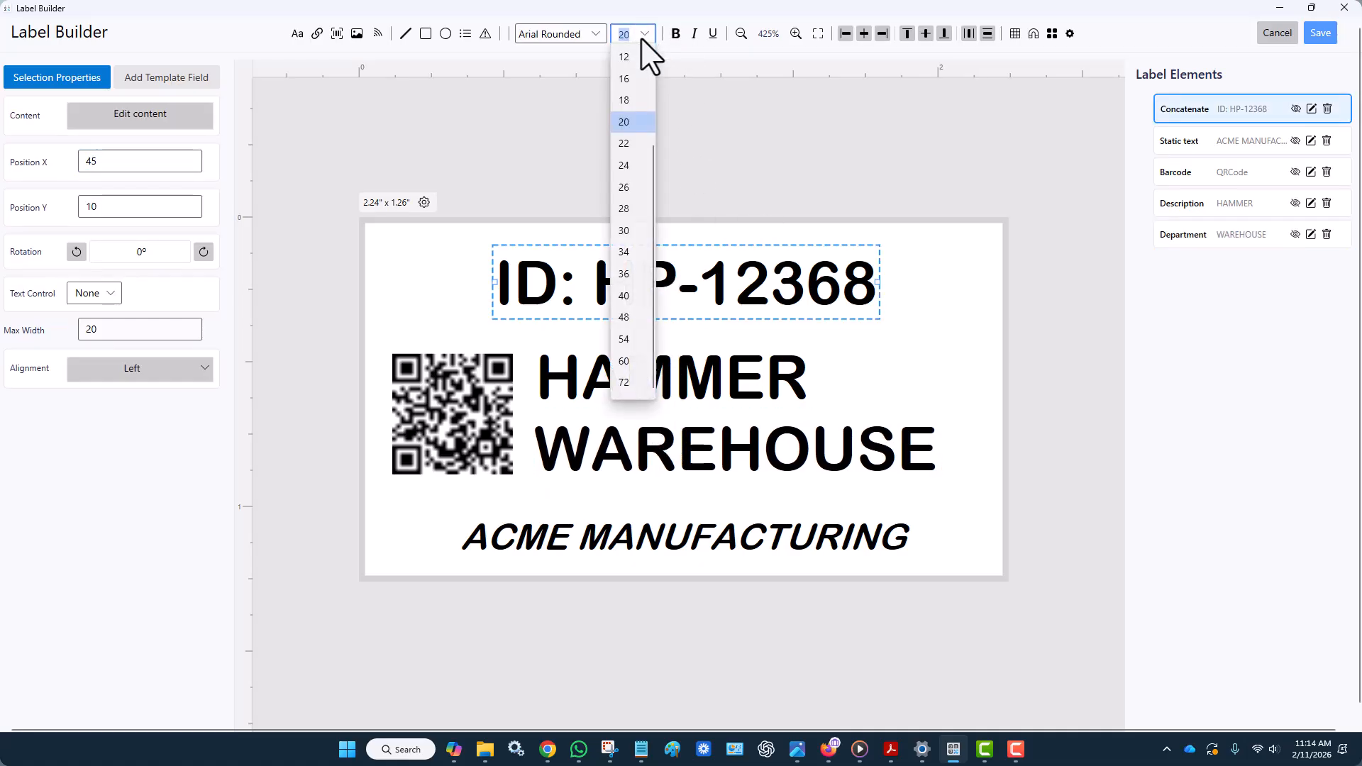
left_click(642, 188)
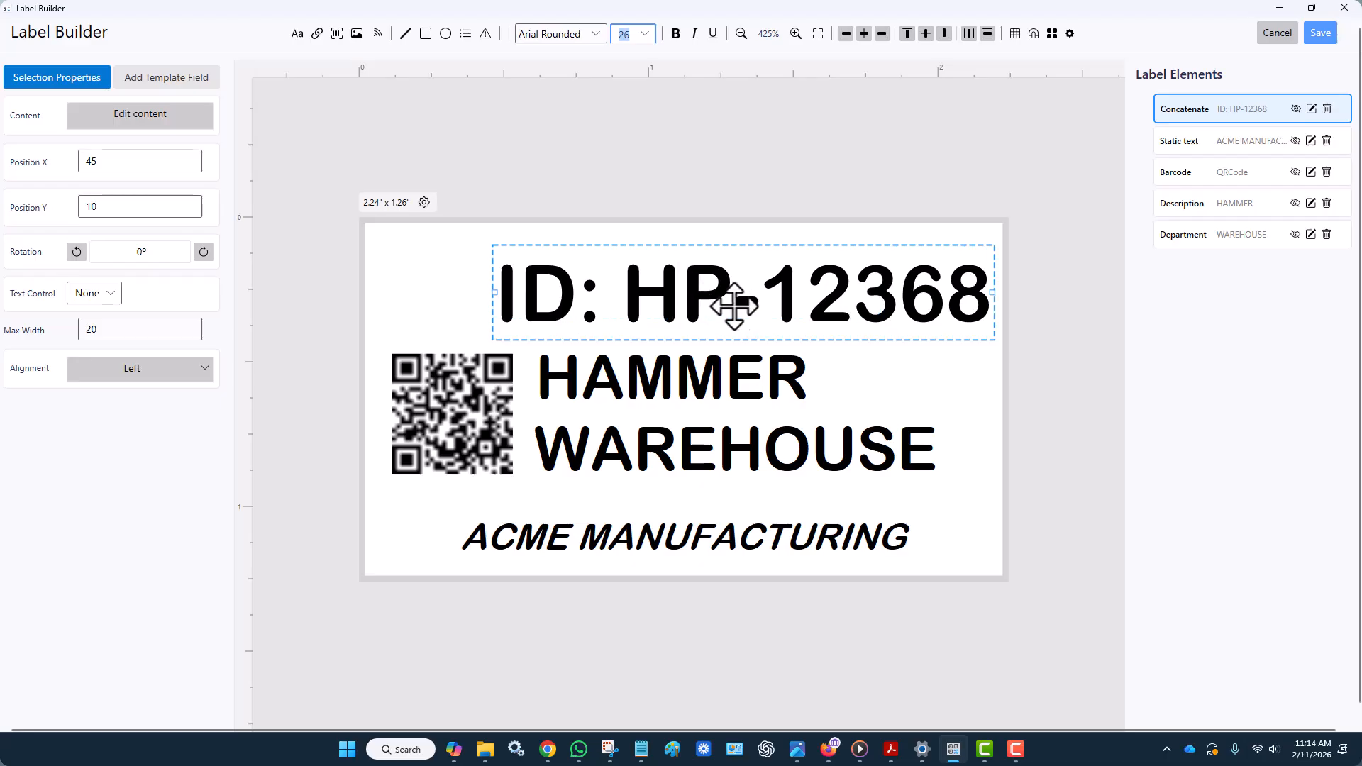
left_click_drag(730, 307, 697, 302)
left_click_drag(946, 286, 957, 285)
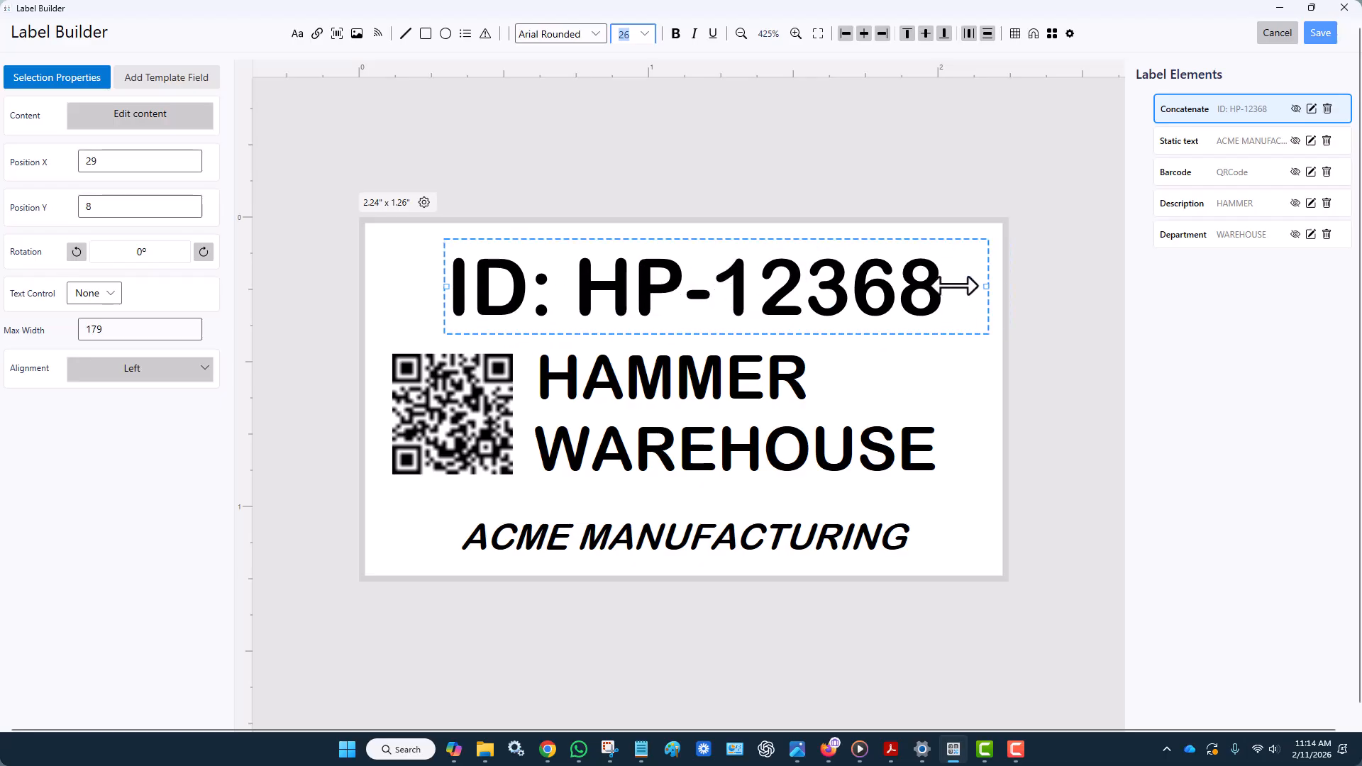
left_click_drag(446, 287, 429, 286)
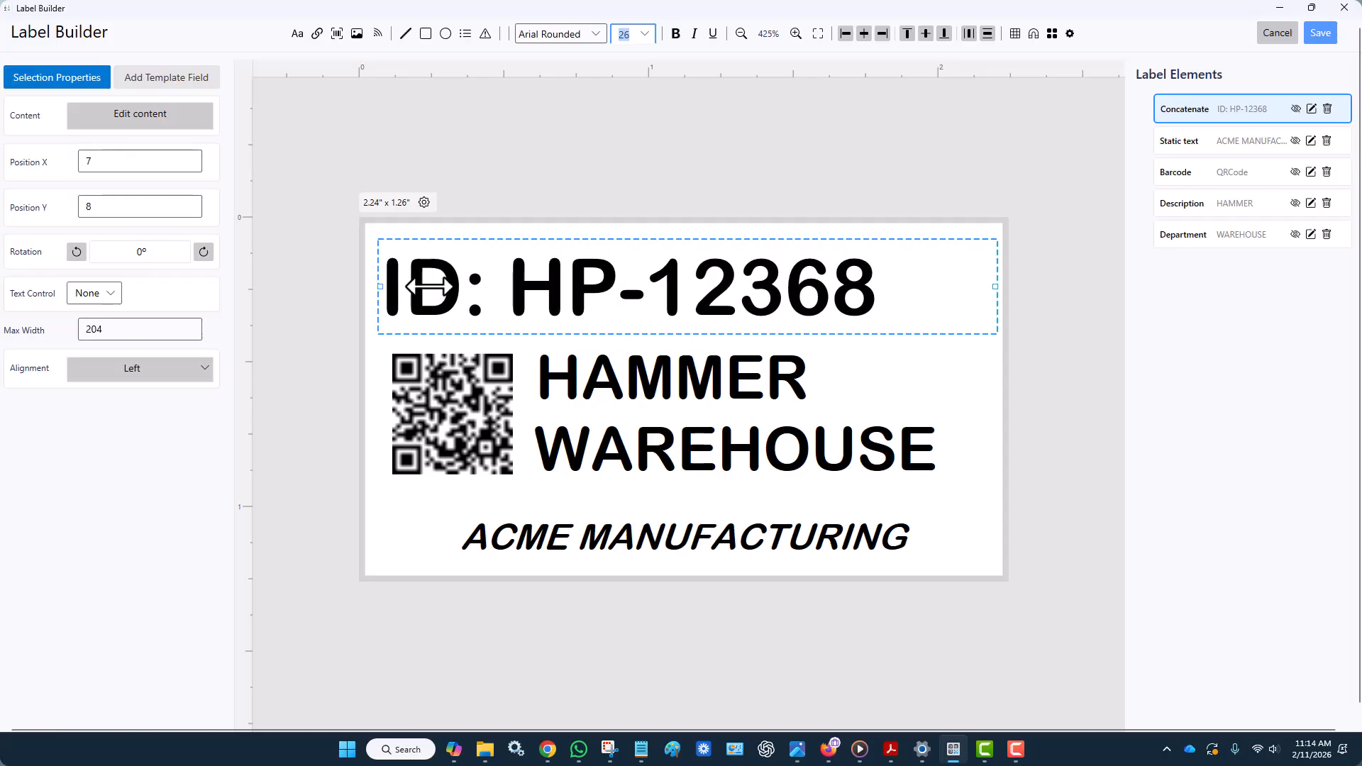
Center-align the text of the concatenated ID element and deselect it
left_click(174, 370)
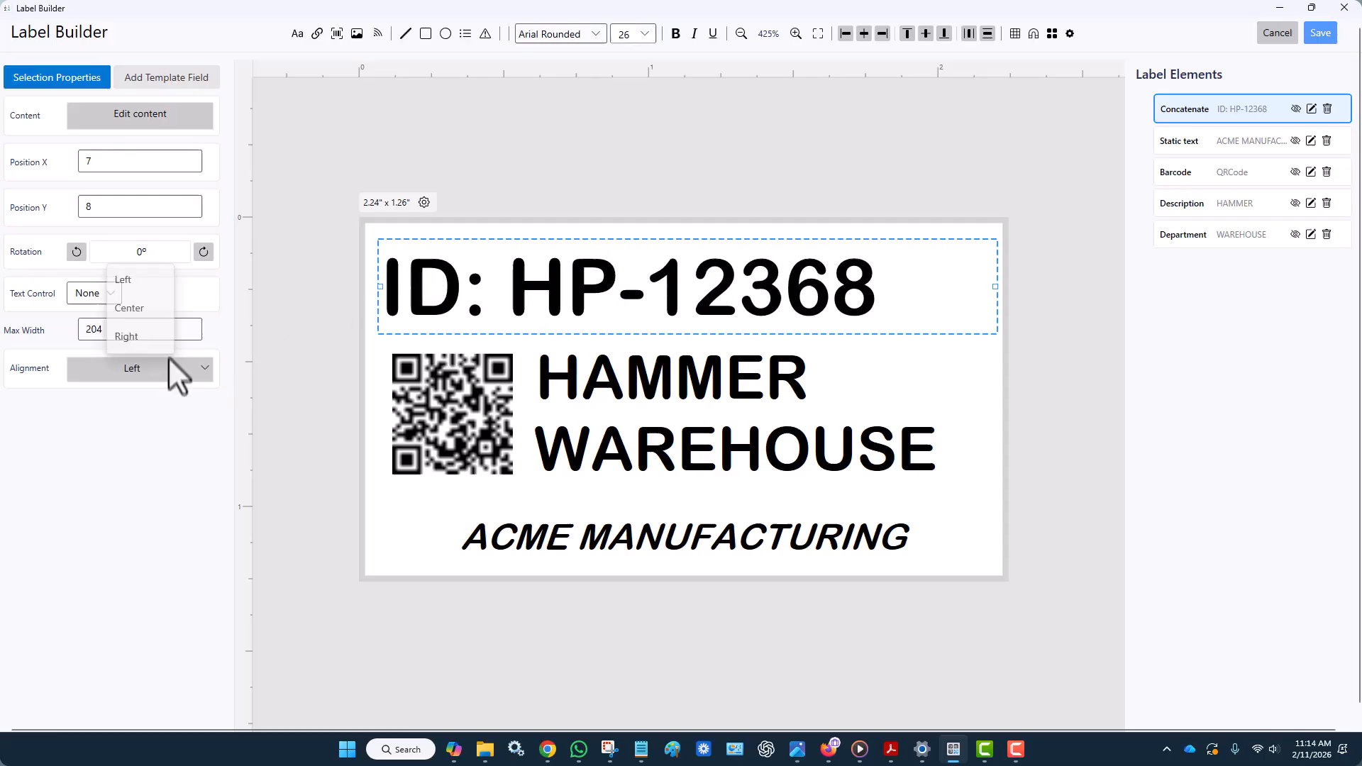
left_click(160, 310)
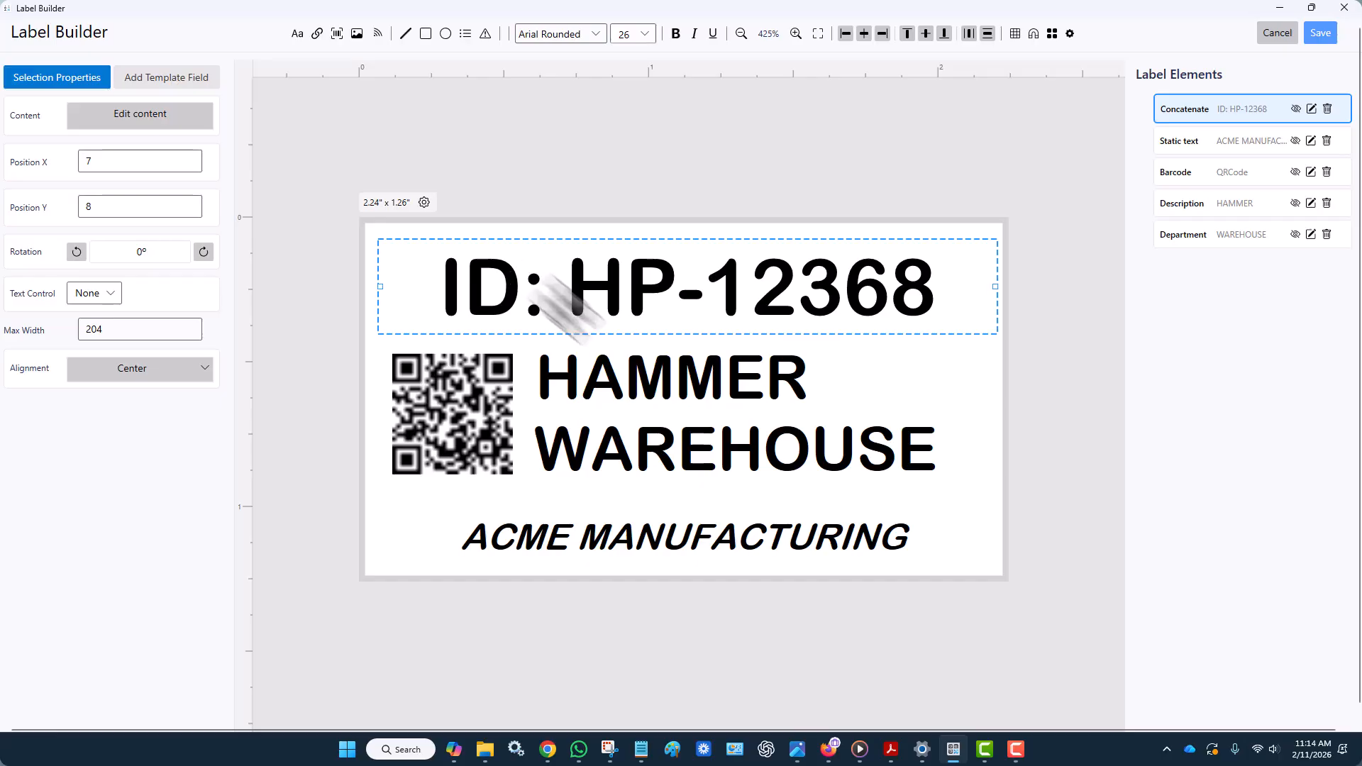
left_click(1018, 387)
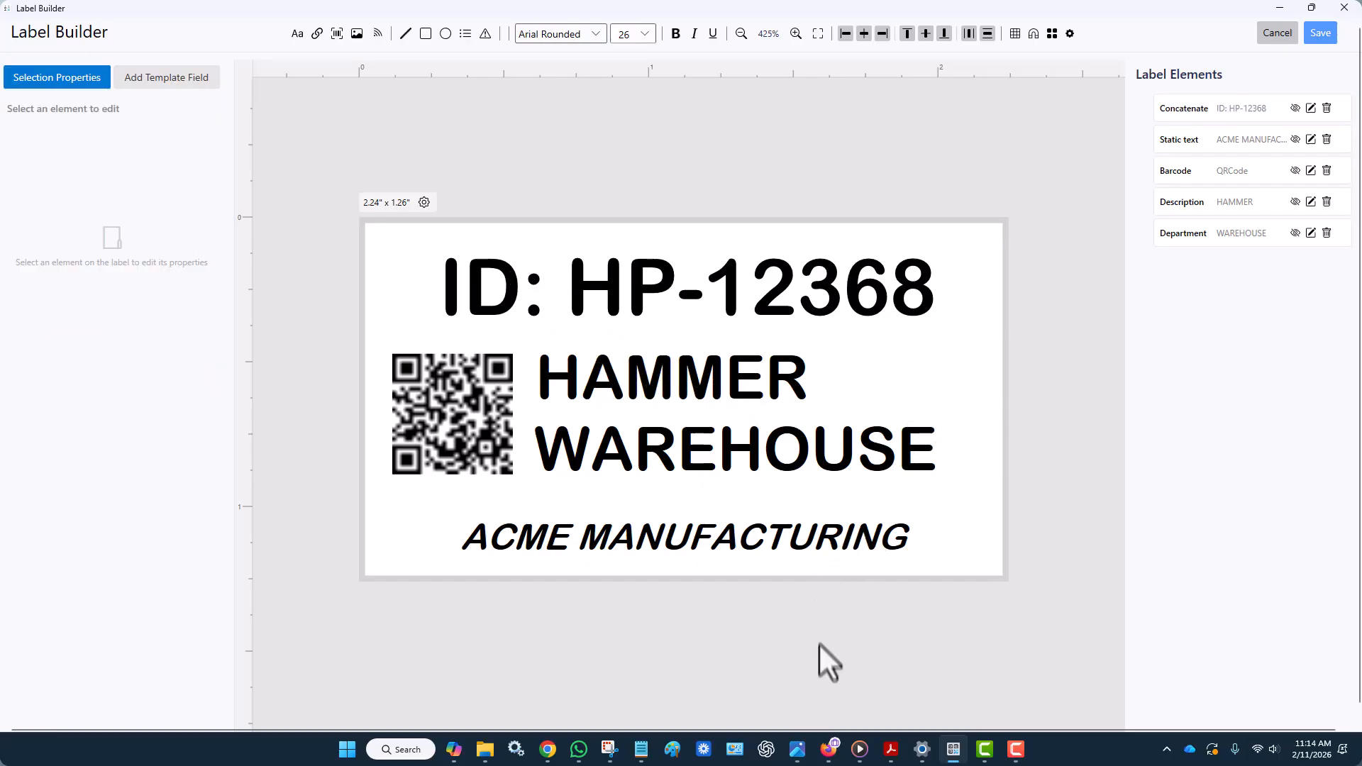
Bring up the Asset tag.jpg sample beside the label to compare the design, and save both the label and the form
left_click(798, 751)
left_click_drag(202, 339, 111, 332)
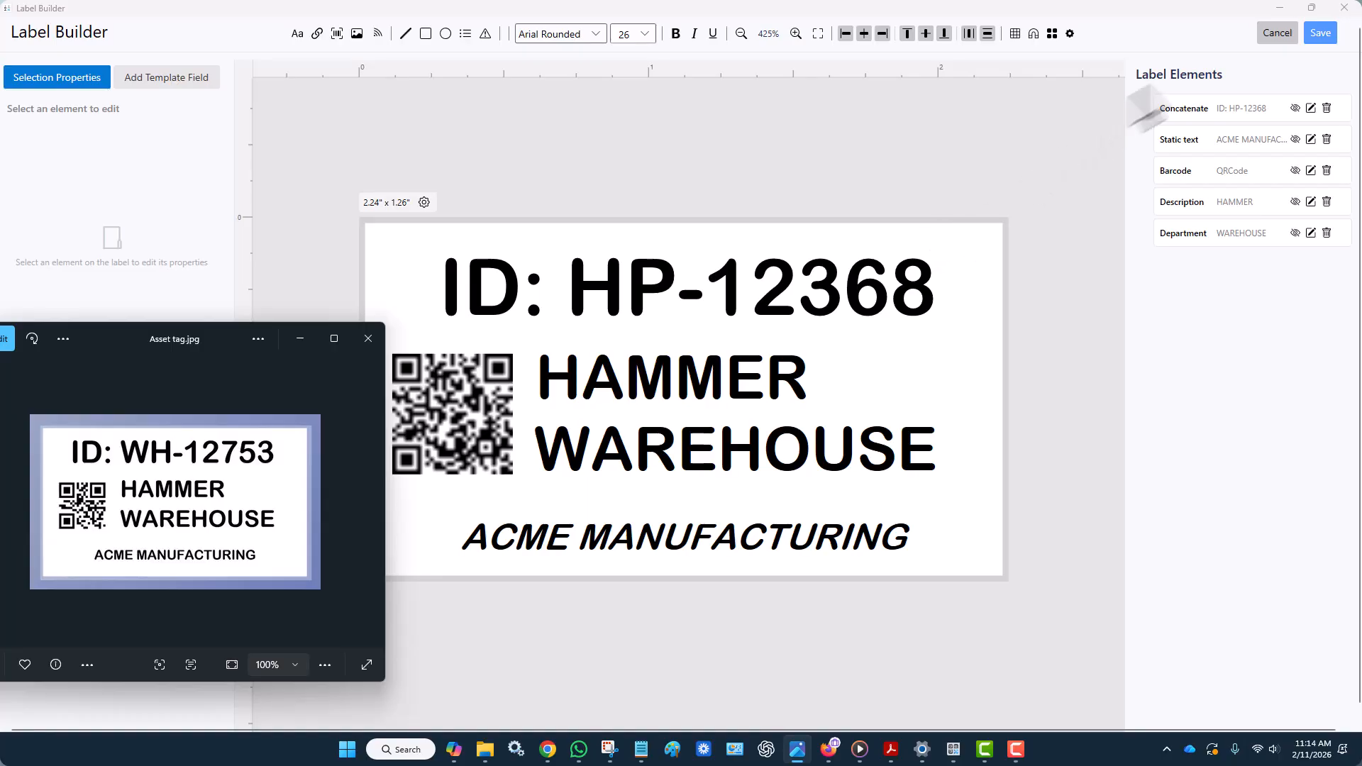
left_click(1321, 34)
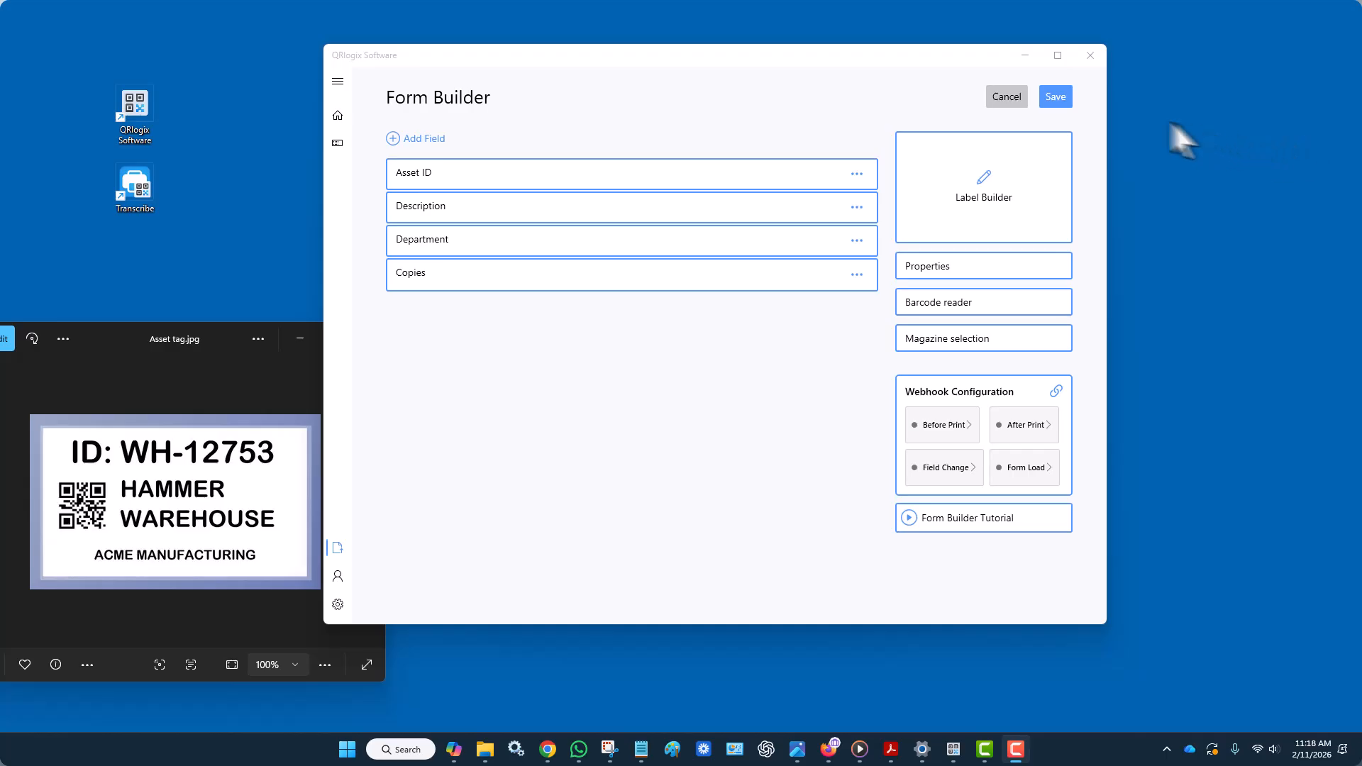
left_click(1061, 100)
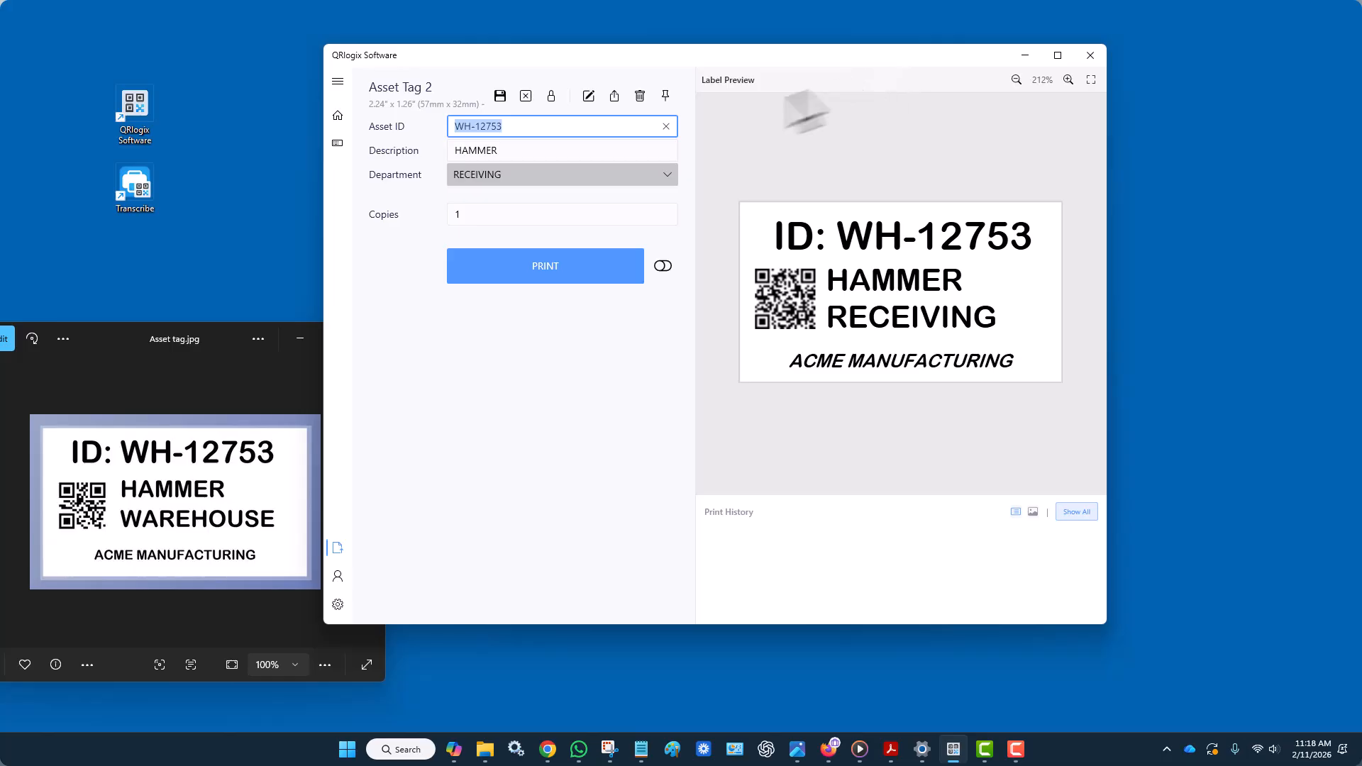
Choose SHIPPING as the Department in the Asset Tag 2 form
left_click(647, 178)
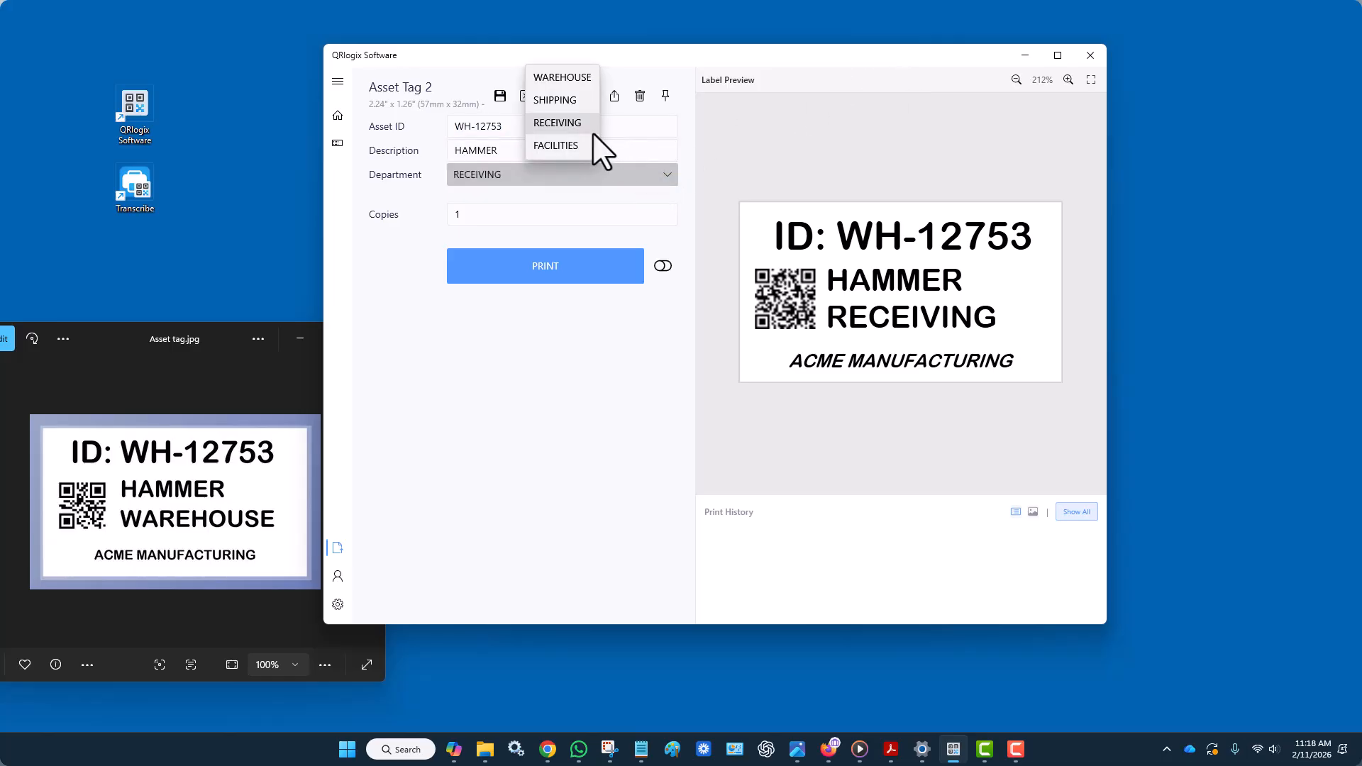
left_click(593, 132)
left_click(594, 181)
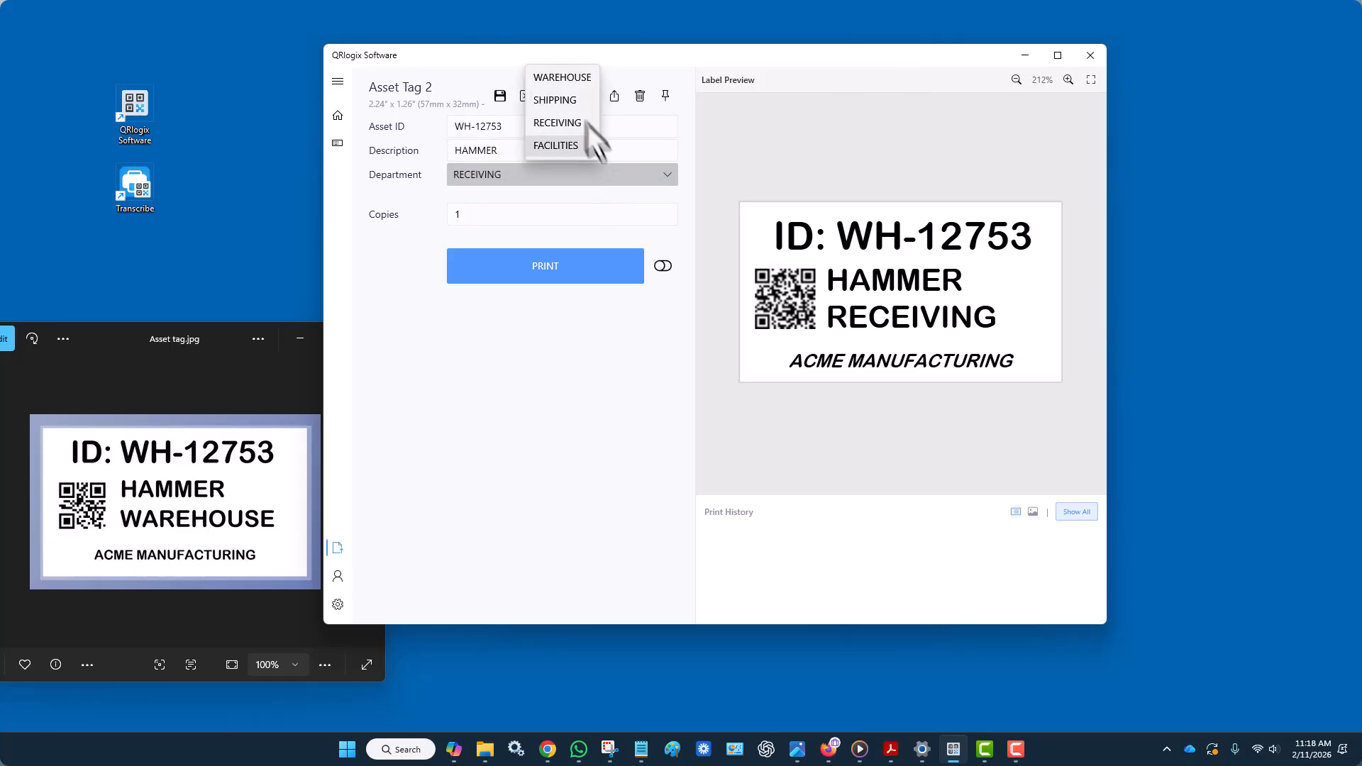
left_click(576, 96)
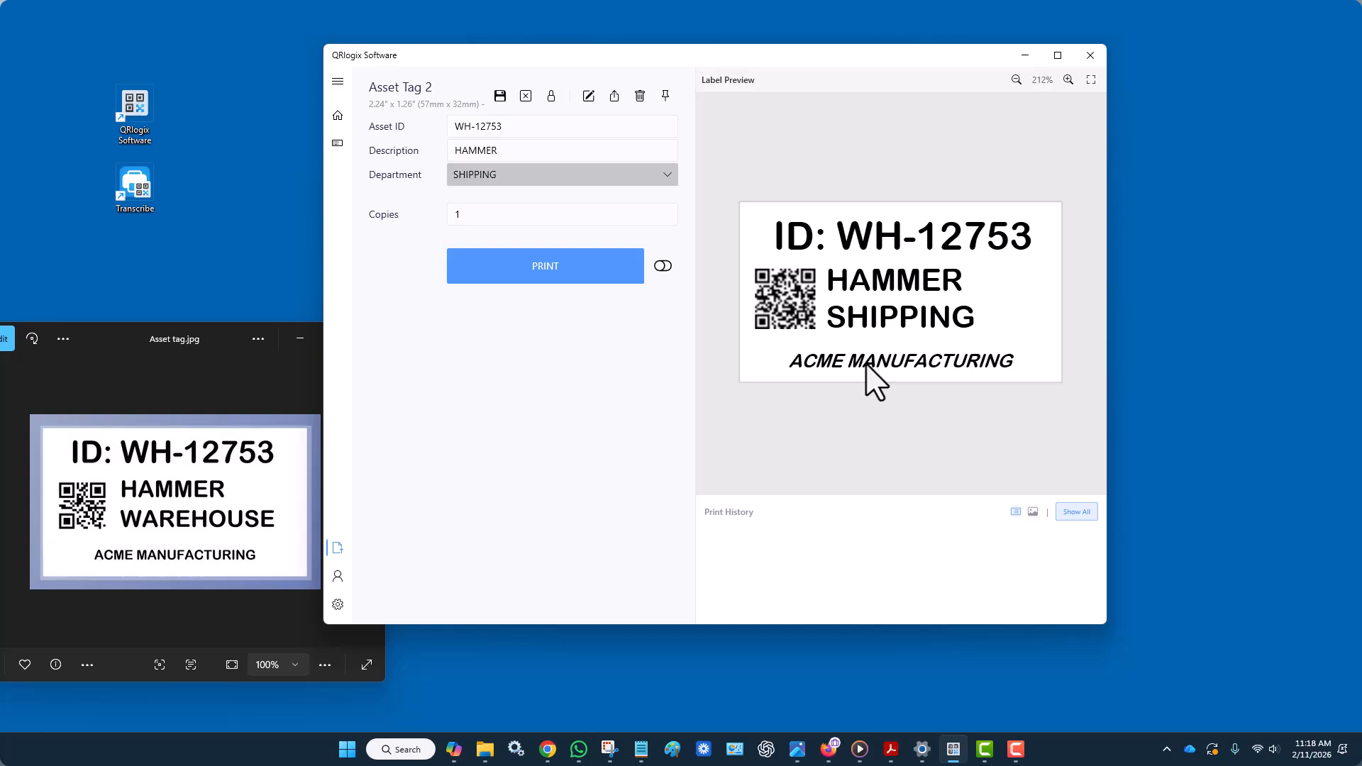